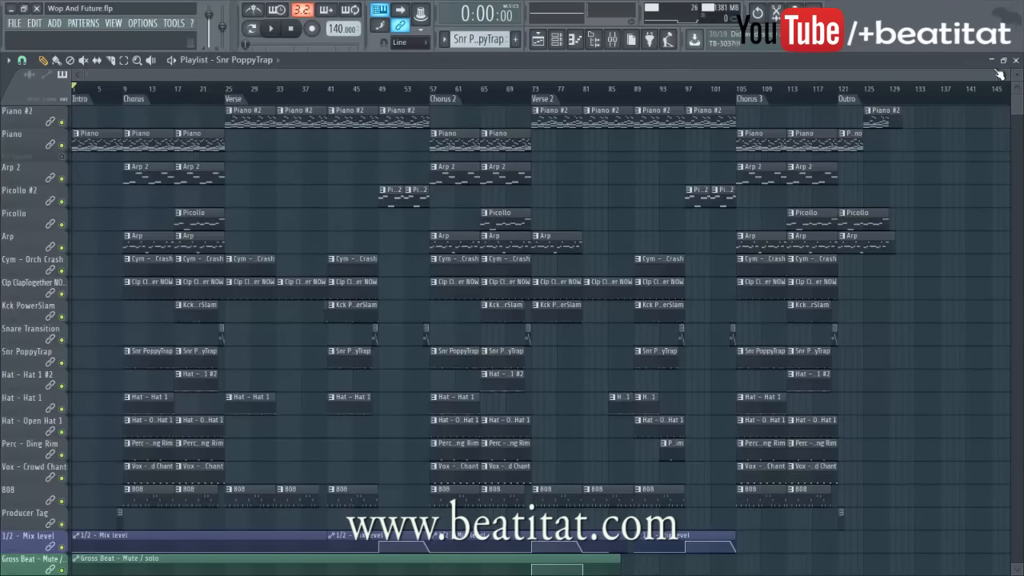
- Play the arrangement from the beginning of the song
{"action": "left_click", "coordinate": [279, 29]}
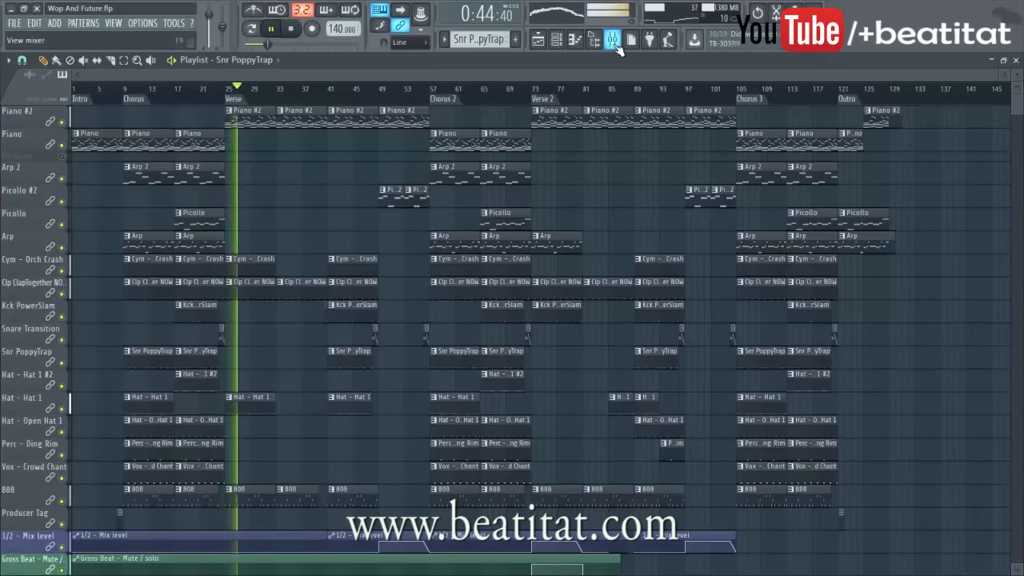
{"action": "scroll", "coordinate": [678, 156], "scroll_direction": "down", "scroll_amount": 3}
{"action": "scroll", "coordinate": [678, 156], "scroll_direction": "up", "scroll_amount": 4}
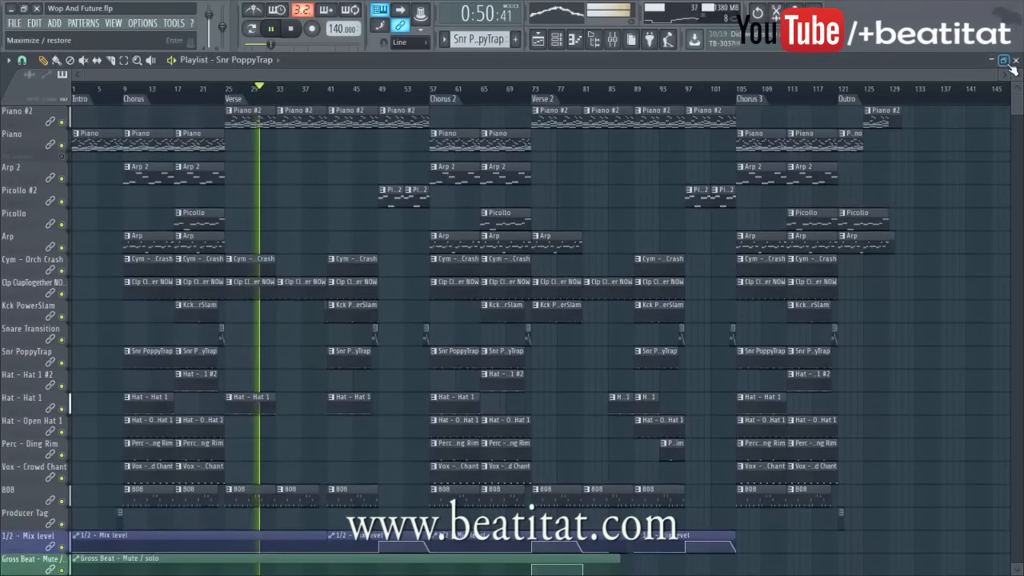
- Close the playlist window and shift the mixer so all its tracks are exposed during playback
{"action": "left_click", "coordinate": [1009, 64]}
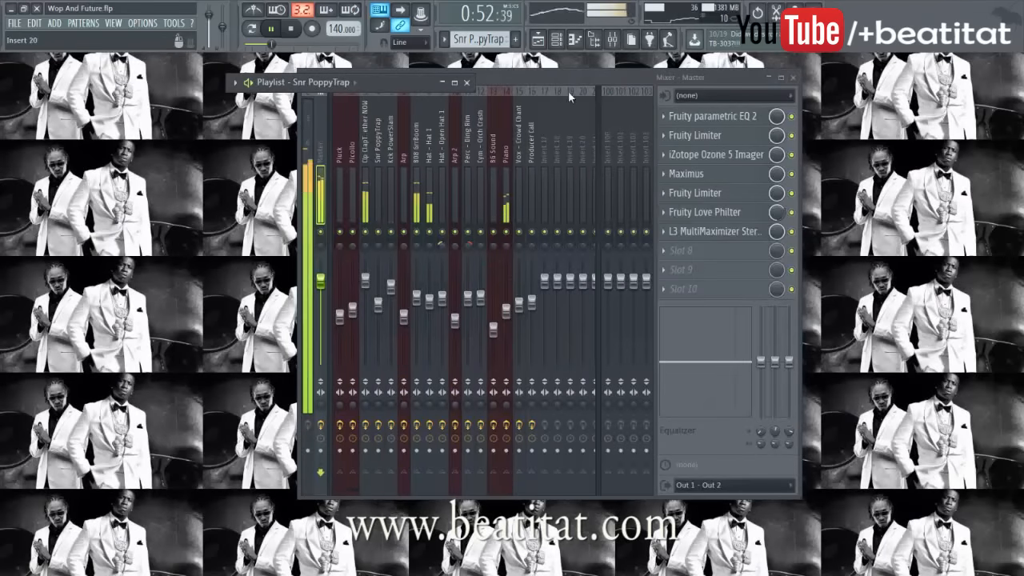
{"action": "left_click", "coordinate": [466, 82]}
{"action": "left_click_drag", "start_coordinate": [482, 81], "coordinate": [555, 75]}
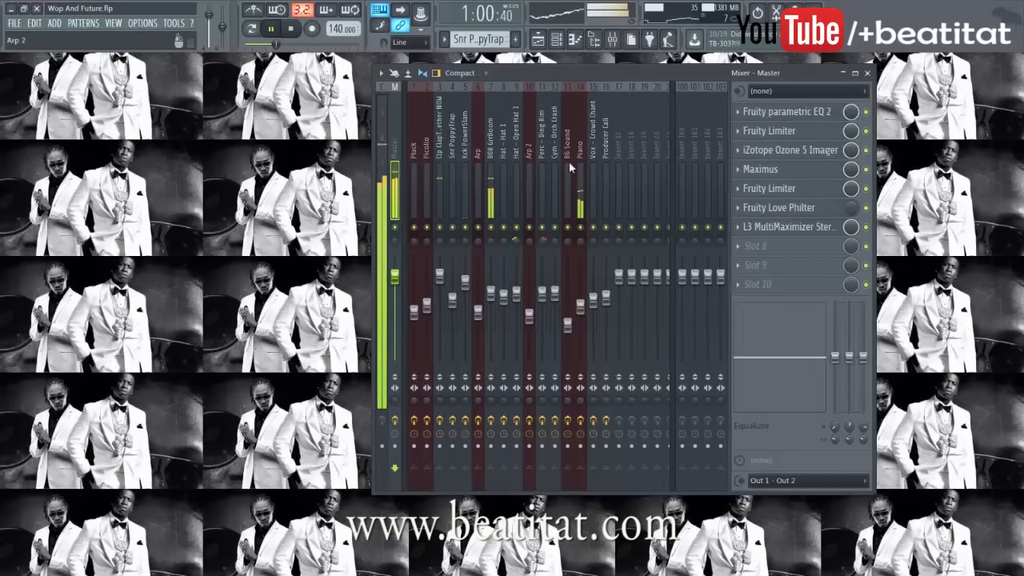
- Go through the mixer tracks one by one up to Producer Call, viewing each track's effect chain
{"action": "key", "text": "Right"}
{"action": "key", "text": "Right"}
{"action": "key", "text": "Right"}
{"action": "key", "text": "Right"}
{"action": "key", "text": "Right"}
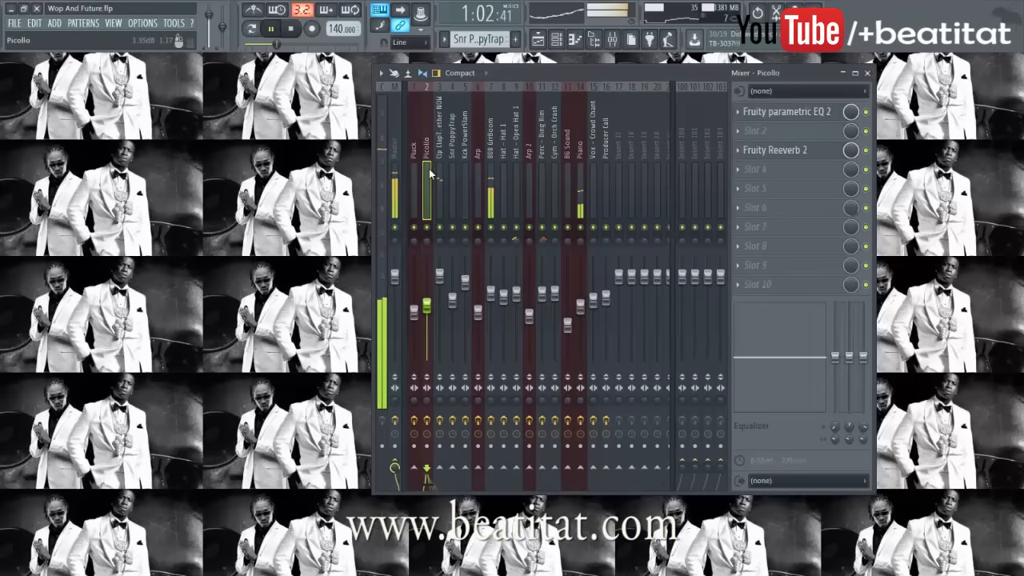
{"action": "key", "text": "Right"}
{"action": "key", "text": "Right"}
{"action": "key", "text": "Right"}
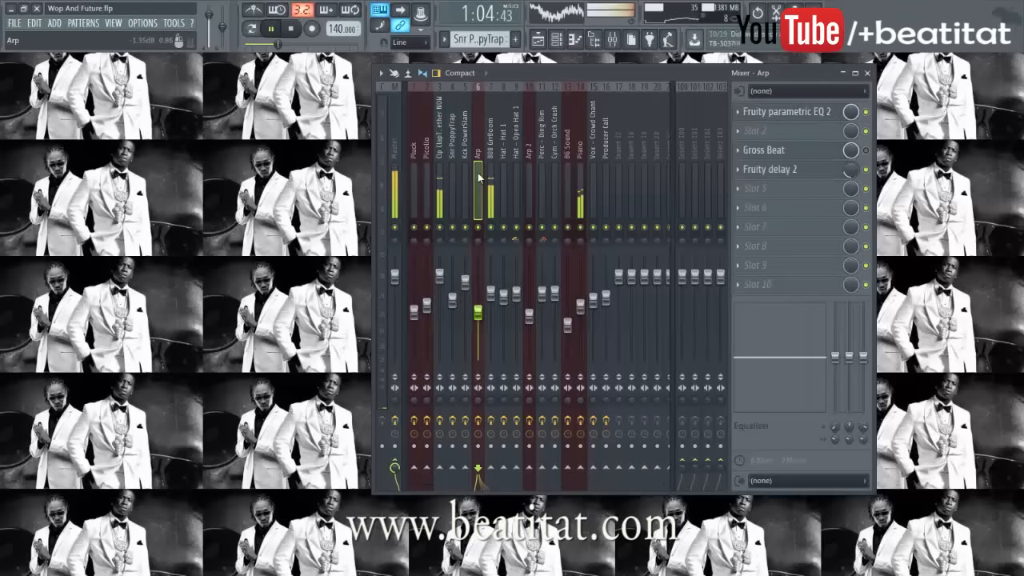
{"action": "key", "text": "Right"}
{"action": "key", "text": "Right"}
{"action": "key", "text": "Right"}
{"action": "key", "text": "Right"}
{"action": "key", "text": "Right"}
{"action": "key", "text": "Right"}
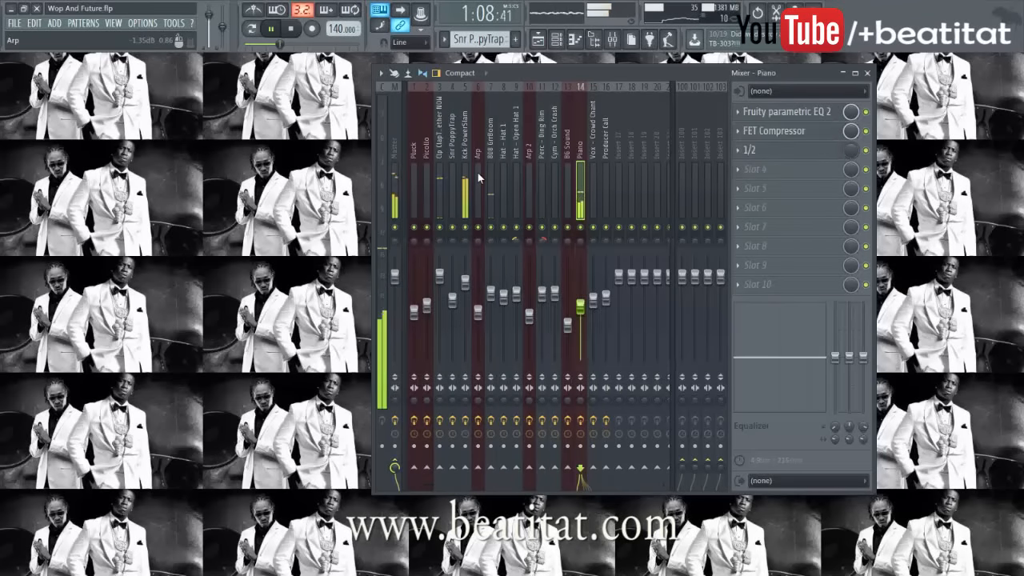
{"action": "key", "text": "Right"}
{"action": "key", "text": "Right"}
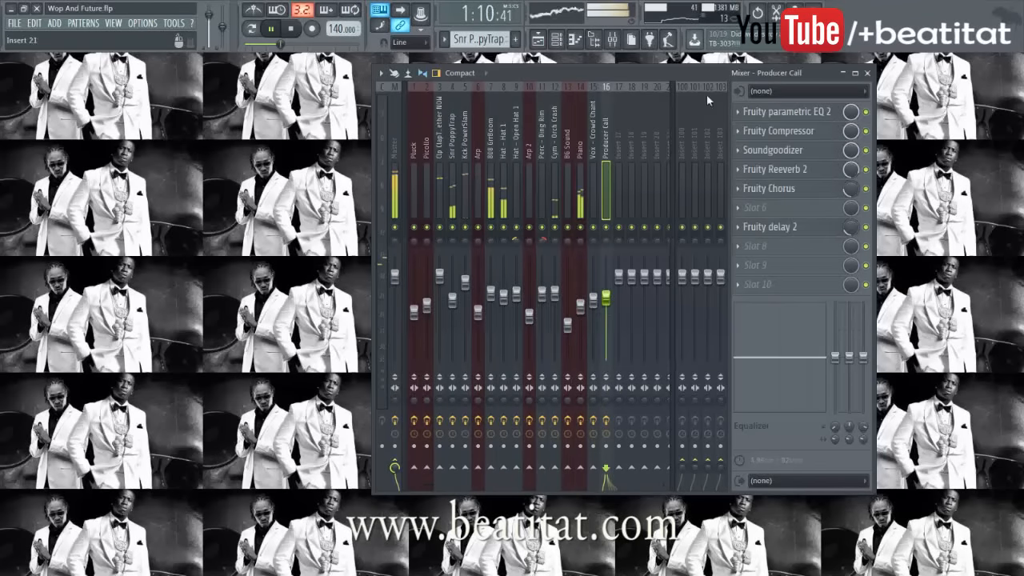
- Close the mixer and reopen the playlist maximized
{"action": "left_click", "coordinate": [866, 73]}
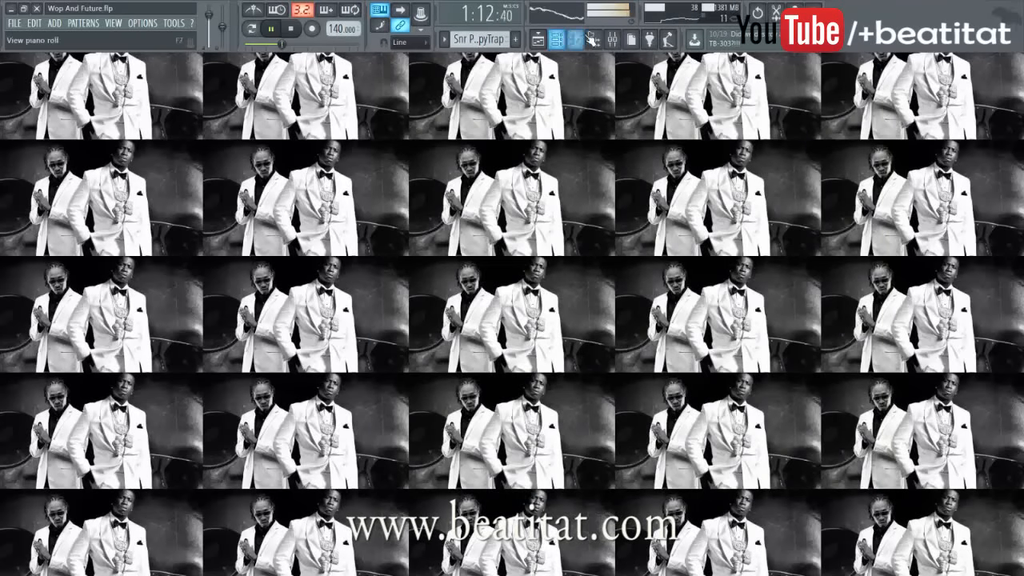
{"action": "left_click", "coordinate": [547, 42]}
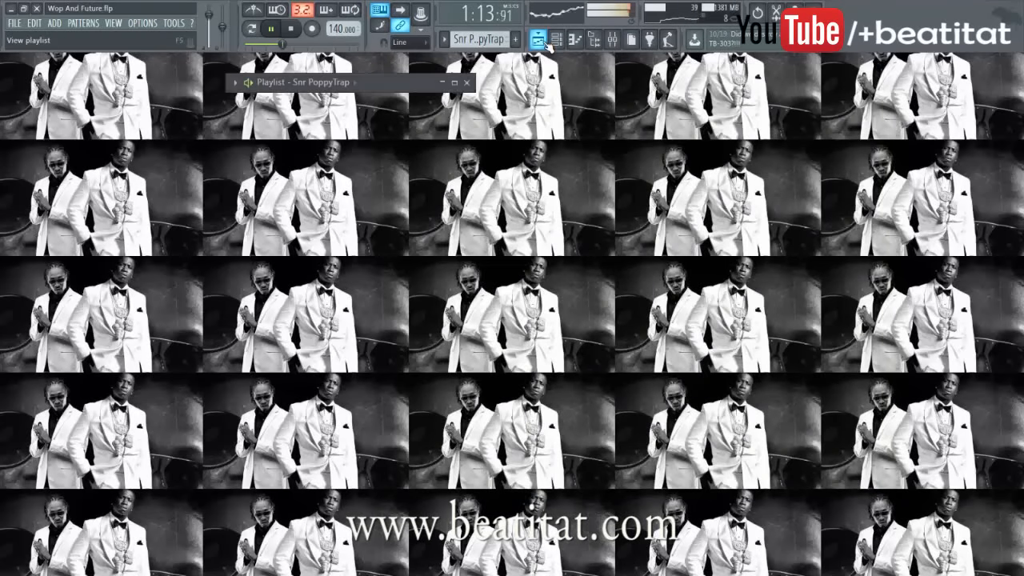
{"action": "left_click", "coordinate": [454, 83]}
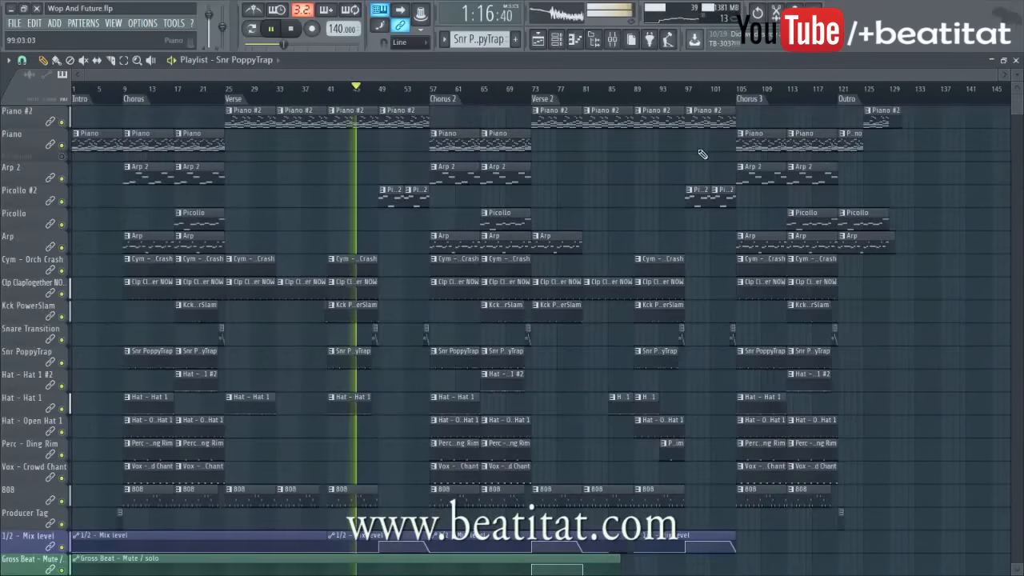
- Review the arrangement and its automation clips while the song plays to the Outro, and stop playback
{"action": "scroll", "coordinate": [692, 151], "scroll_direction": "down", "scroll_amount": 3}
{"action": "scroll", "coordinate": [696, 152], "scroll_direction": "down", "scroll_amount": 1}
{"action": "scroll", "coordinate": [698, 154], "scroll_direction": "up", "scroll_amount": 1}
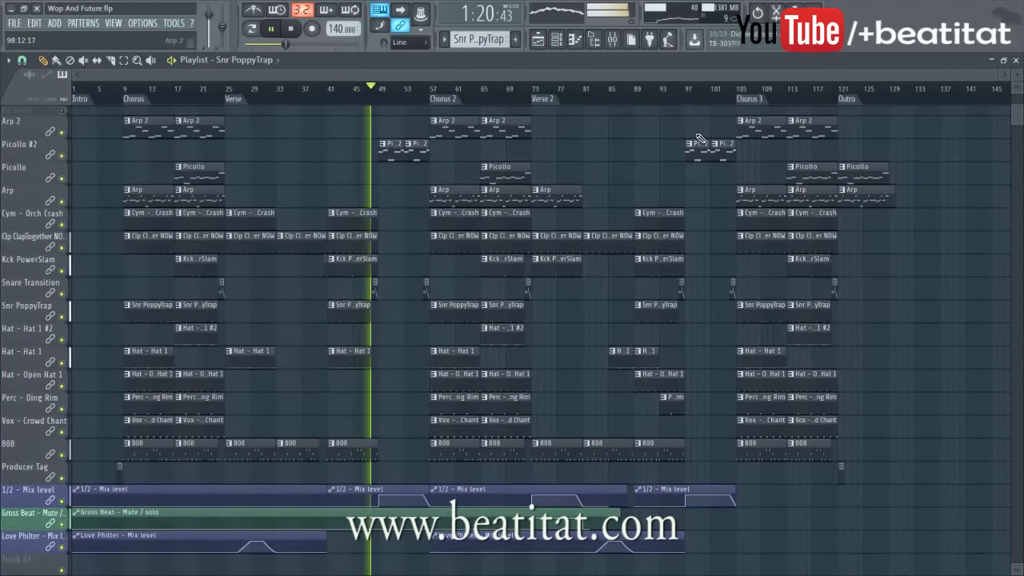
{"action": "scroll", "coordinate": [700, 137], "scroll_direction": "up", "scroll_amount": 2}
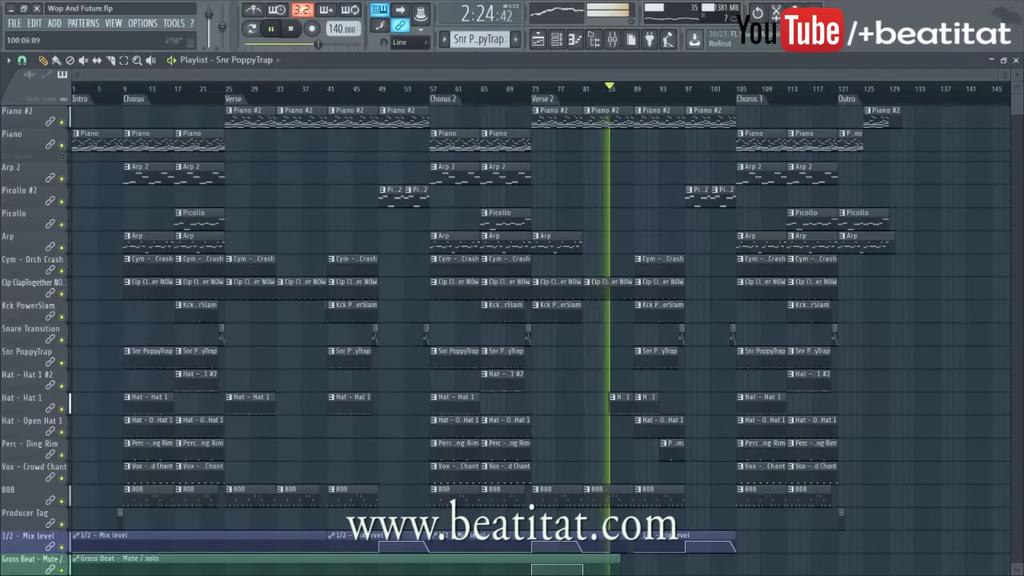
{"action": "scroll", "coordinate": [648, 360], "scroll_direction": "down", "scroll_amount": 4}
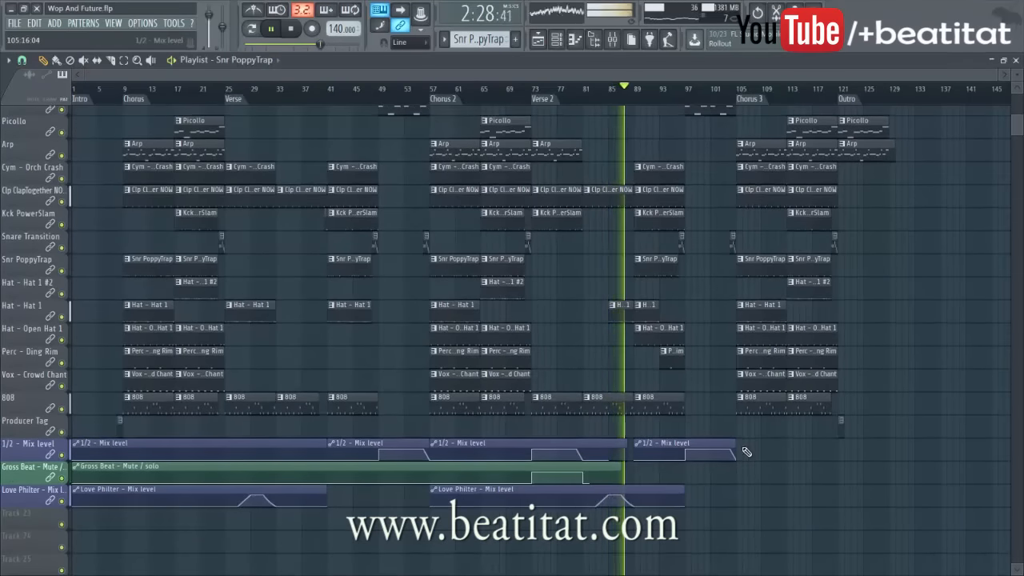
{"action": "scroll", "coordinate": [706, 387], "scroll_direction": "up", "scroll_amount": 4}
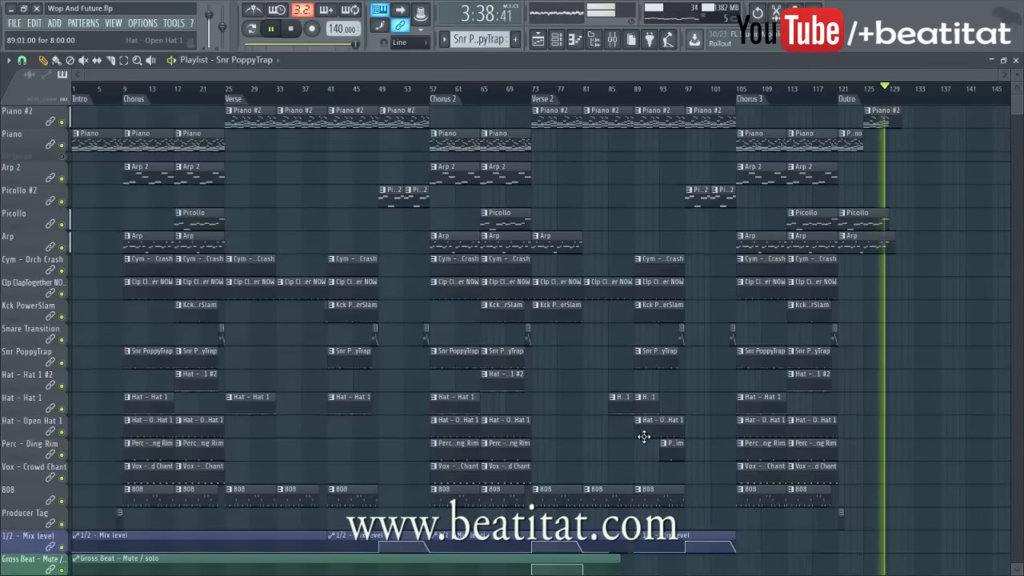
{"action": "key", "text": "space"}
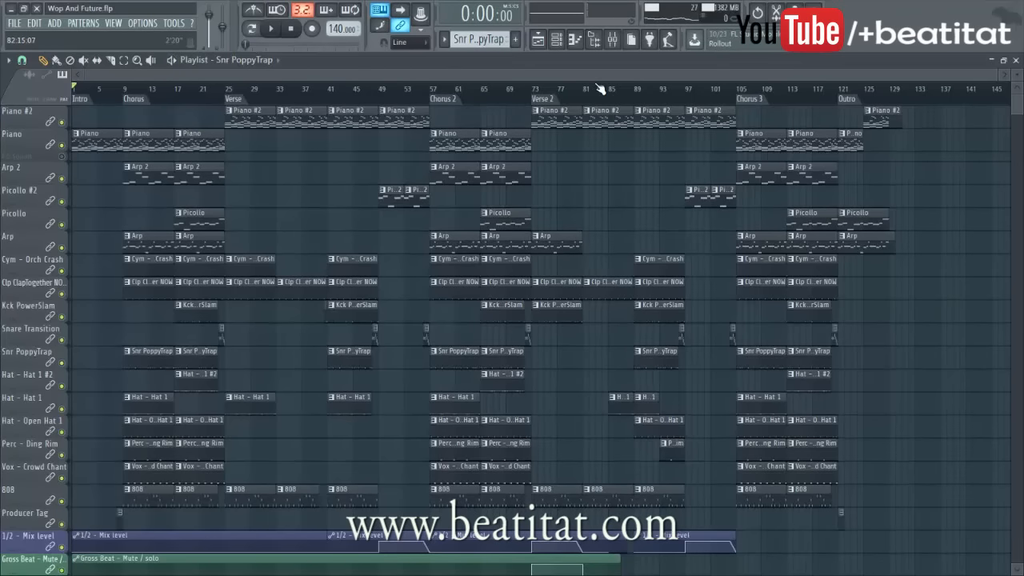
{"action": "scroll", "coordinate": [576, 190], "scroll_direction": "down", "scroll_amount": 1}
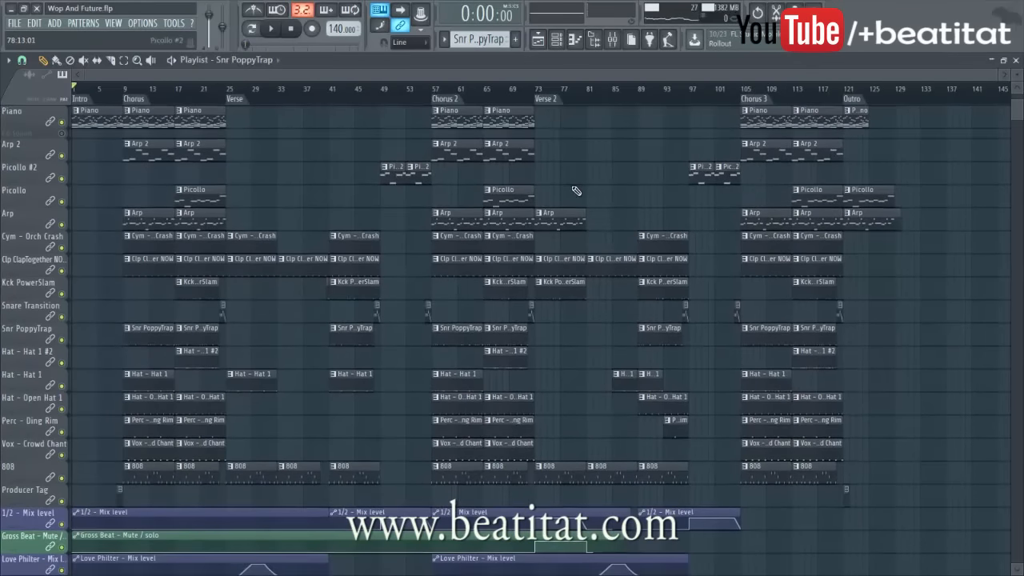
{"action": "scroll", "coordinate": [200, 224], "scroll_direction": "up", "scroll_amount": 1}
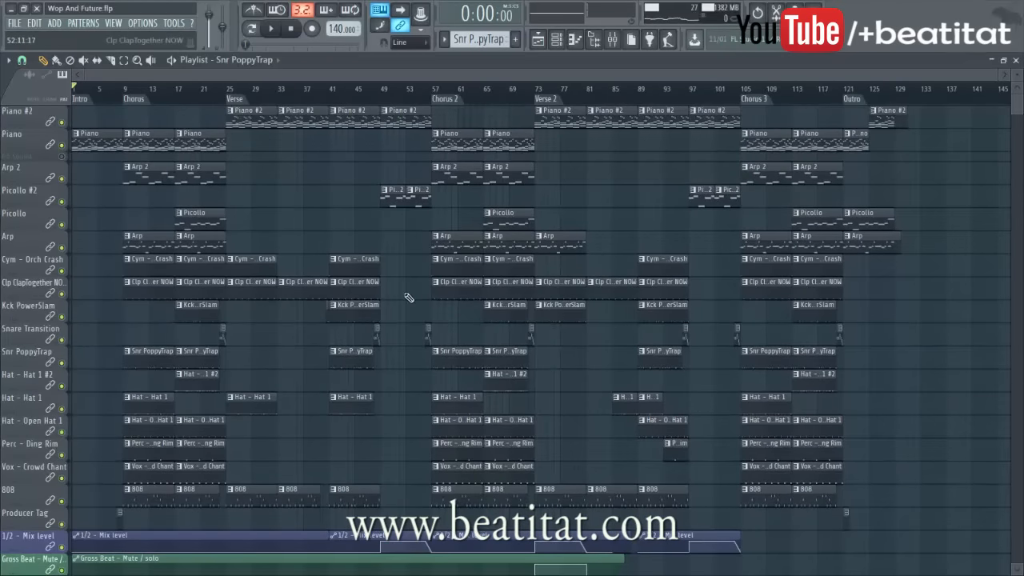
{"action": "left_click", "coordinate": [612, 39]}
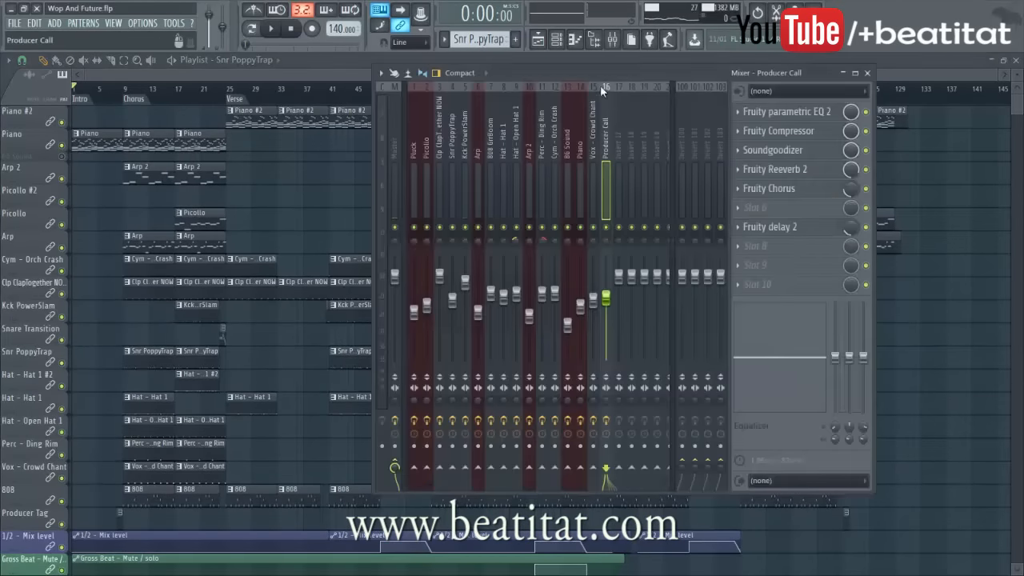
{"action": "left_click", "coordinate": [612, 40]}
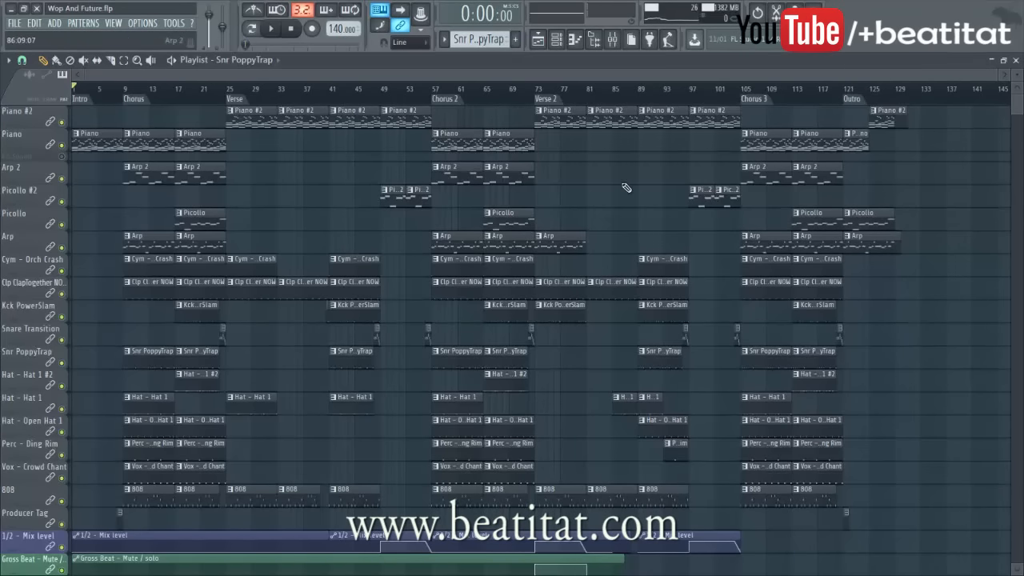
{"action": "scroll", "coordinate": [626, 188], "scroll_direction": "down", "scroll_amount": 5}
{"action": "scroll", "coordinate": [32, 241], "scroll_direction": "up", "scroll_amount": 5}
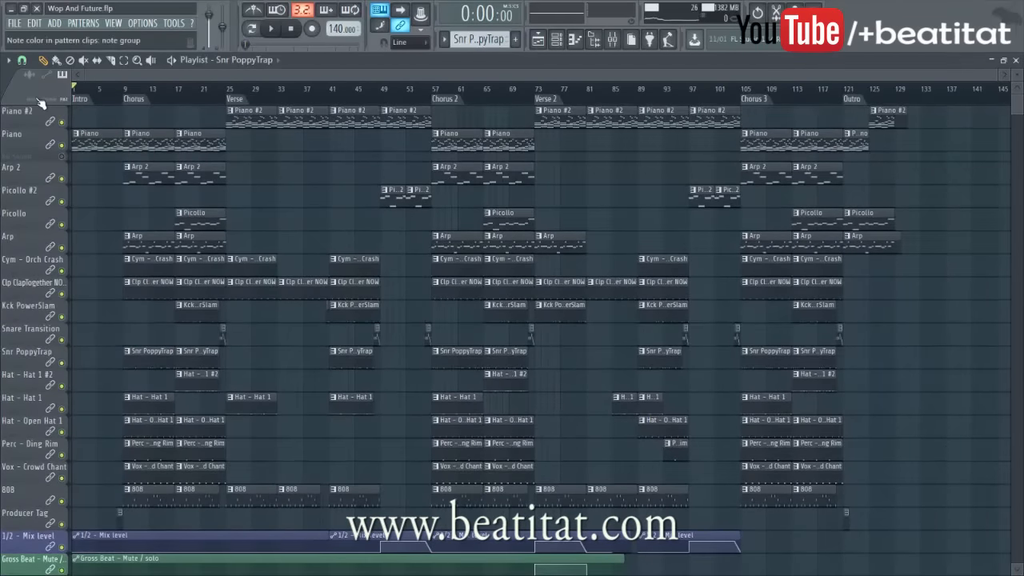
{"action": "left_click", "coordinate": [14, 23]}
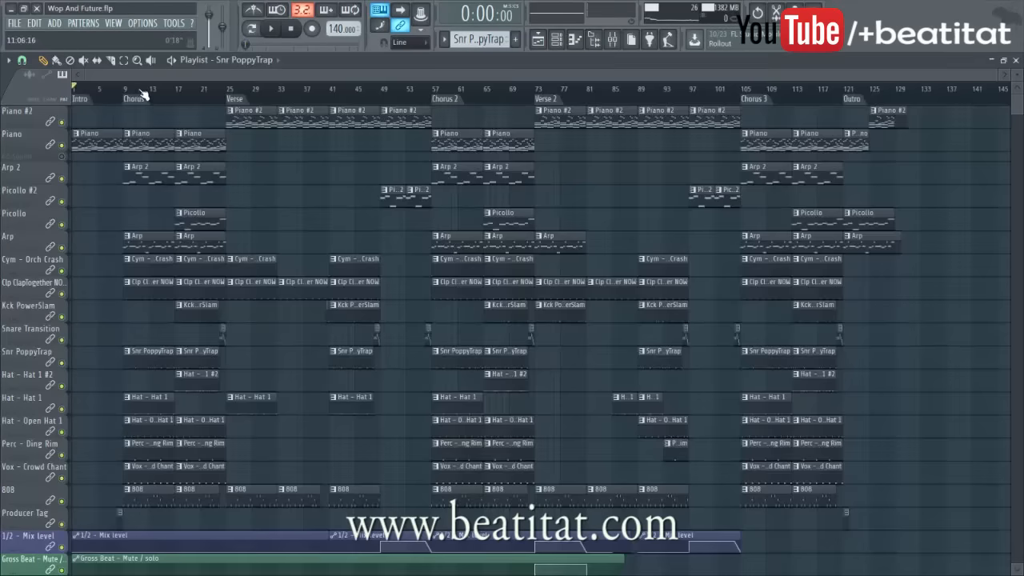
- View the notes of the Intro's Piano pattern in the piano roll and return to the playlist
{"action": "scroll", "coordinate": [142, 92], "scroll_direction": "up", "scroll_amount": 8}
{"action": "left_click_drag", "start_coordinate": [136, 77], "coordinate": [73, 76]}
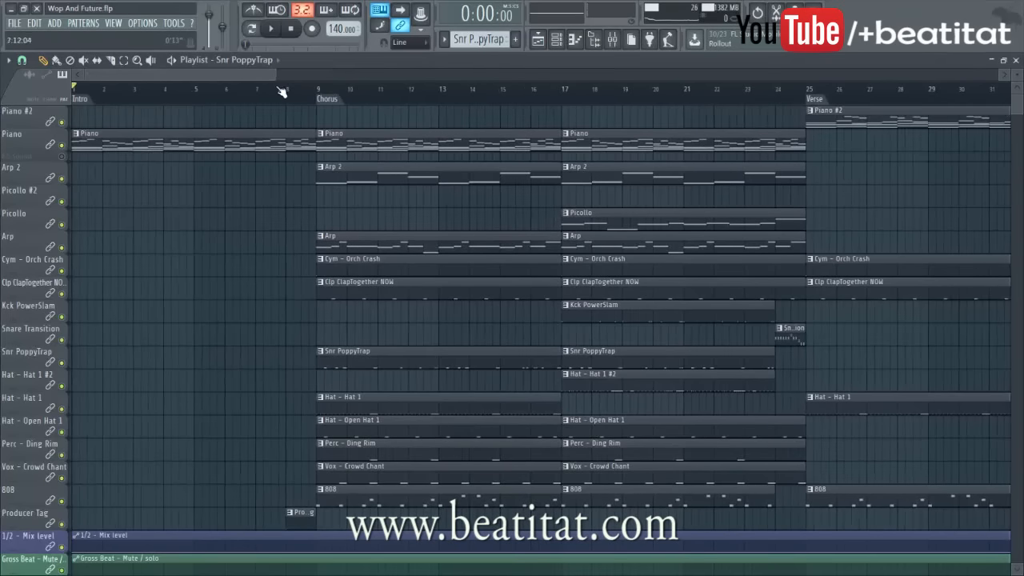
{"action": "scroll", "coordinate": [339, 77], "scroll_direction": "right", "scroll_amount": 1}
{"action": "scroll", "coordinate": [277, 89], "scroll_direction": "left", "scroll_amount": 1}
{"action": "double_click", "coordinate": [247, 141]}
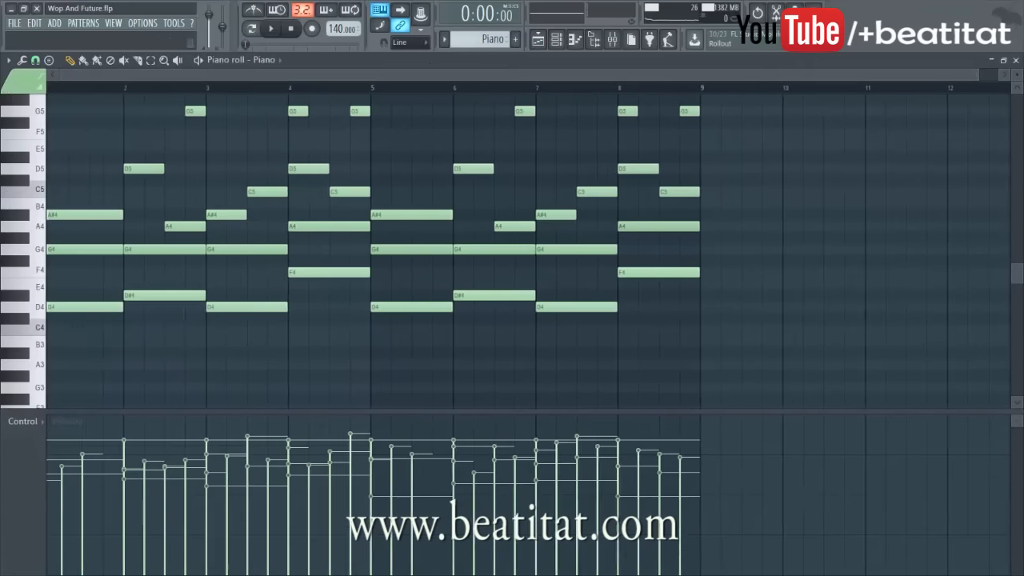
{"action": "left_click", "coordinate": [573, 42]}
{"action": "left_click", "coordinate": [573, 43]}
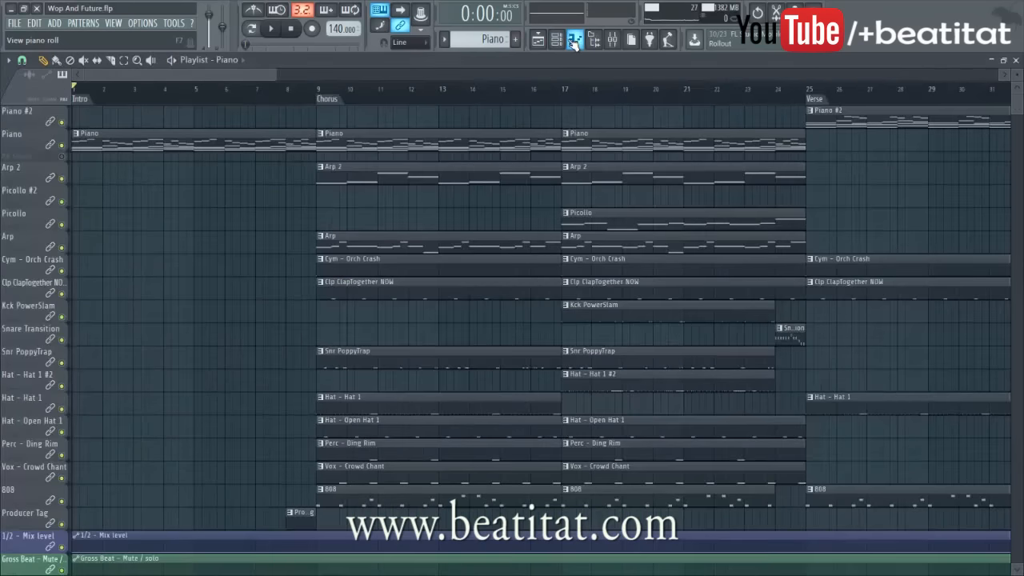
- Bring up the channel rack and move it higher over the playlist
{"action": "left_click", "coordinate": [555, 39]}
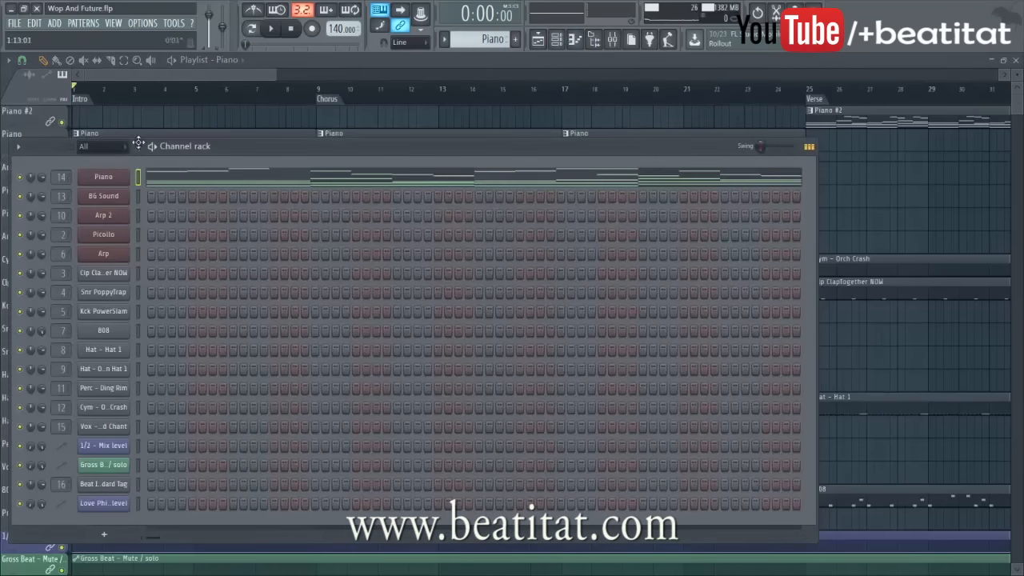
{"action": "left_click_drag", "start_coordinate": [310, 148], "coordinate": [323, 104]}
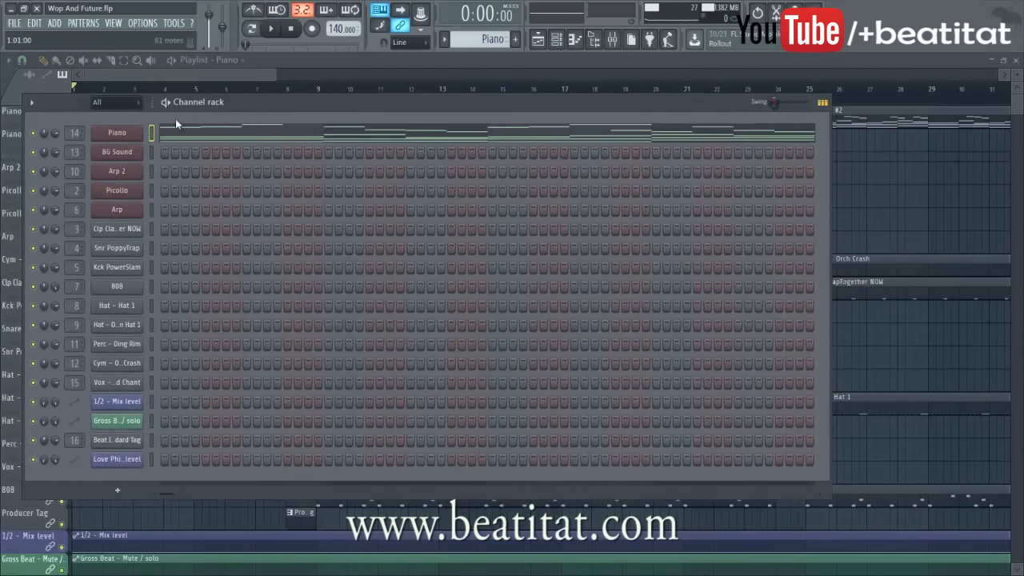
- Show the Piano track's effects in the mixer and view the 1/2 Gross Beat plugin's settings
{"action": "left_click", "coordinate": [612, 38]}
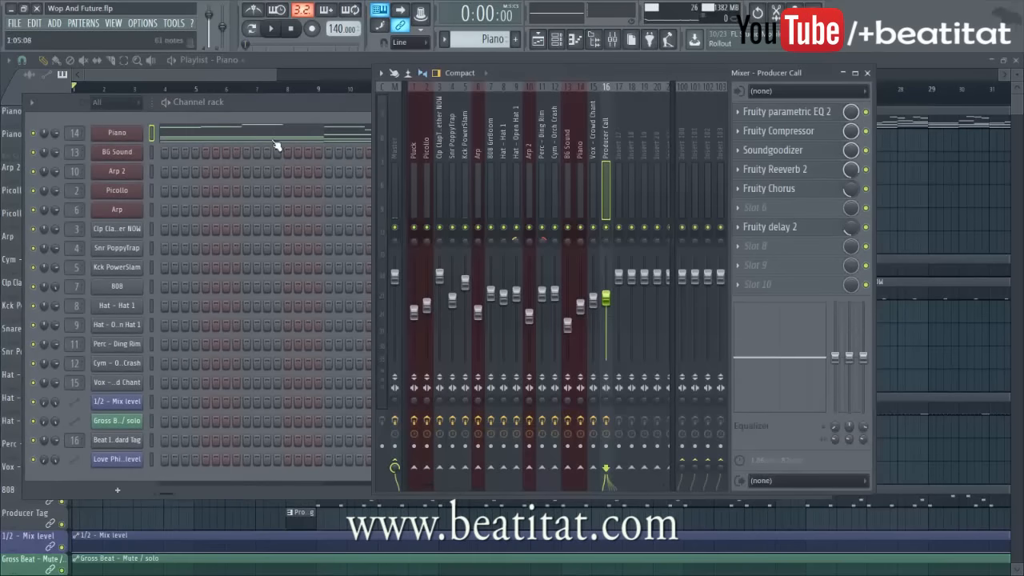
{"action": "left_click", "coordinate": [567, 120]}
{"action": "left_click", "coordinate": [580, 115]}
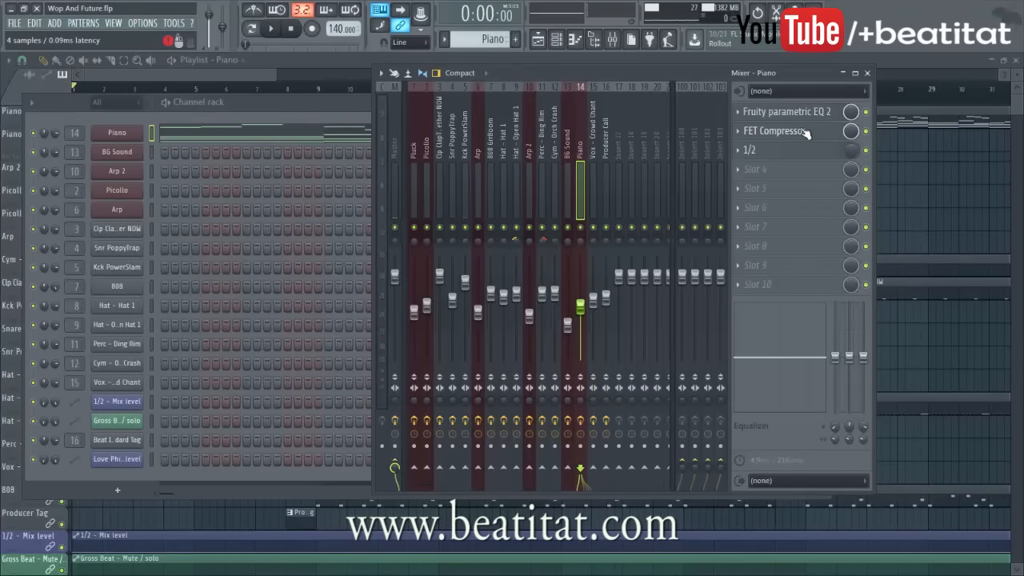
{"action": "left_click", "coordinate": [772, 151]}
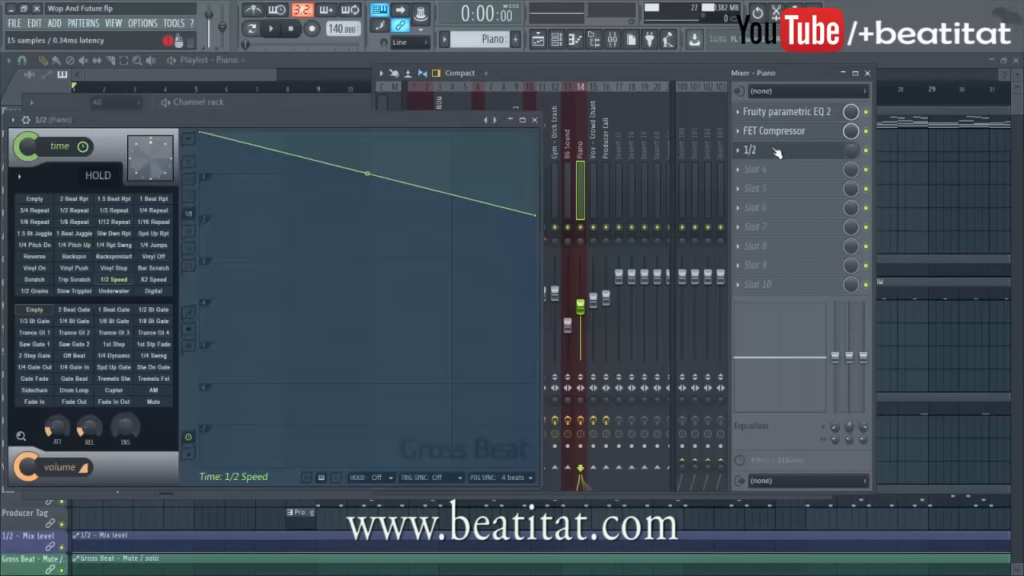
{"action": "left_click", "coordinate": [534, 119]}
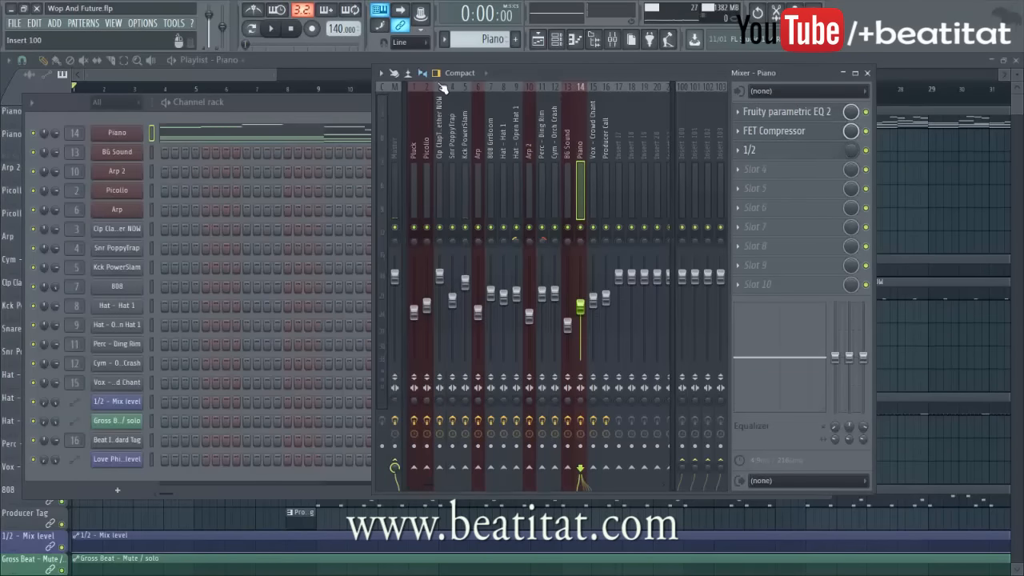
- Examine the 1/2 Mix level, Gross Beat and Love Philter automation clips in the playlist from the Intro through Verse 2
{"action": "left_click_drag", "start_coordinate": [277, 73], "coordinate": [629, 74]}
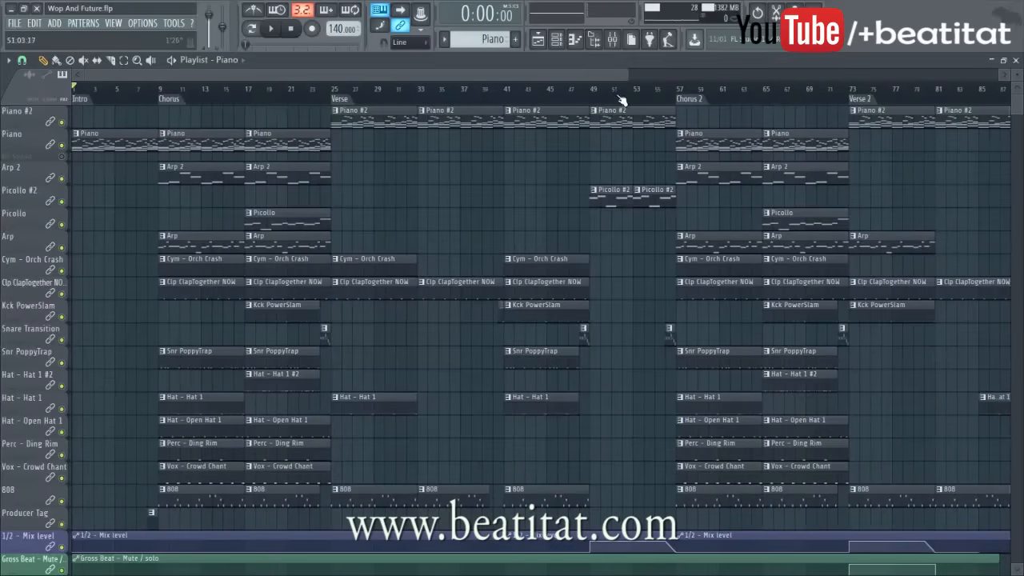
{"action": "scroll", "coordinate": [583, 480], "scroll_direction": "down", "scroll_amount": 3}
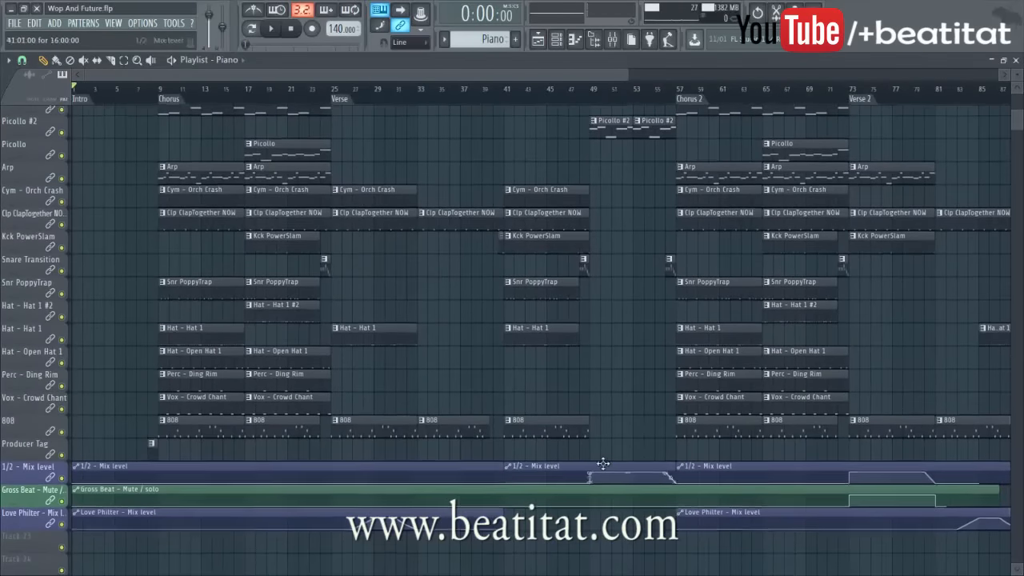
{"action": "scroll", "coordinate": [613, 408], "scroll_direction": "up", "scroll_amount": 3}
{"action": "scroll", "coordinate": [630, 401], "scroll_direction": "down", "scroll_amount": 3}
{"action": "scroll", "coordinate": [73, 501], "scroll_direction": "down", "scroll_amount": 1}
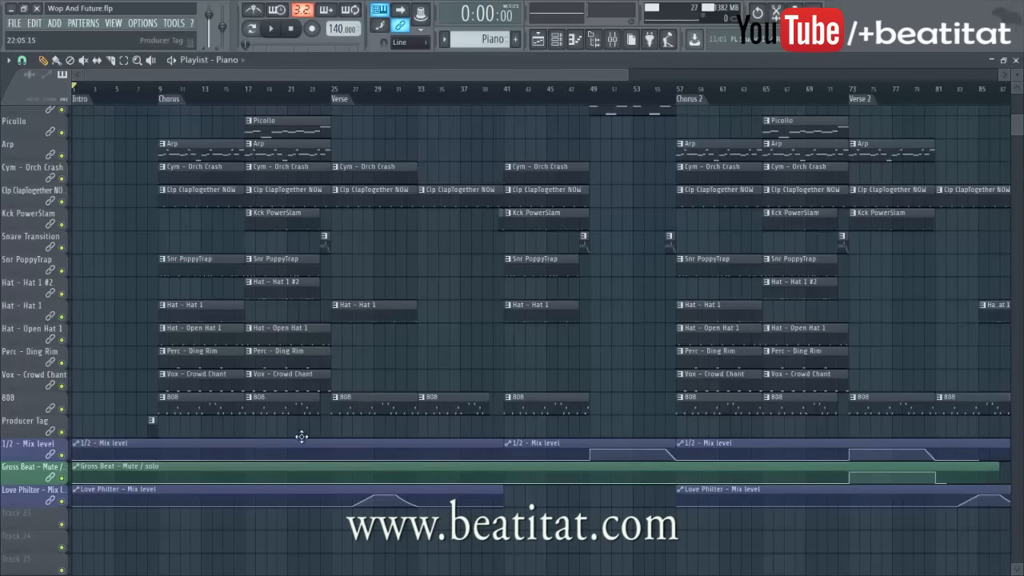
{"action": "scroll", "coordinate": [455, 394], "scroll_direction": "up", "scroll_amount": 2}
{"action": "scroll", "coordinate": [455, 394], "scroll_direction": "up", "scroll_amount": 2}
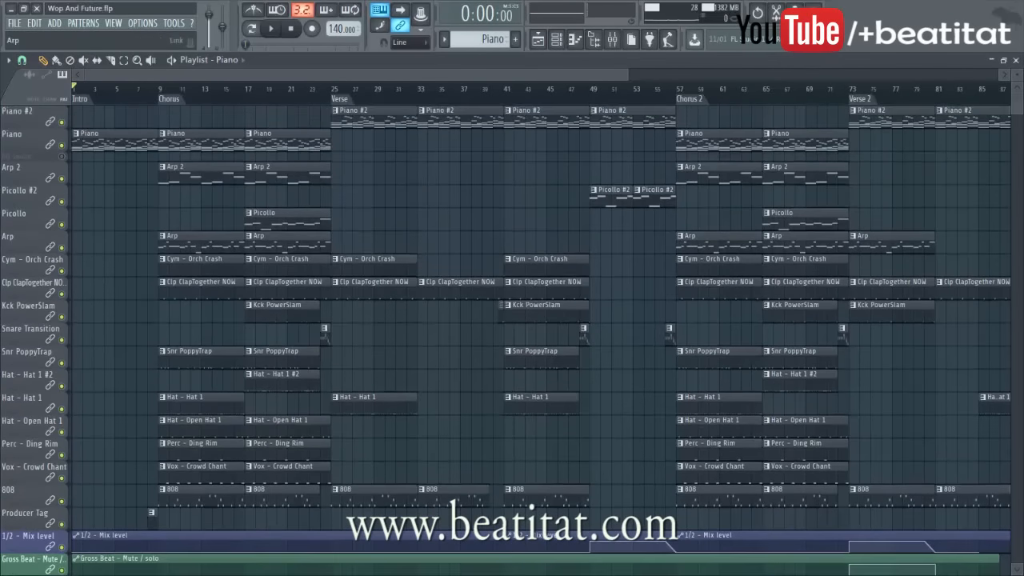
- Show the Piano pattern's notes in the piano roll, fitting all eight bars and its full pitch range into view
{"action": "left_click", "coordinate": [612, 40]}
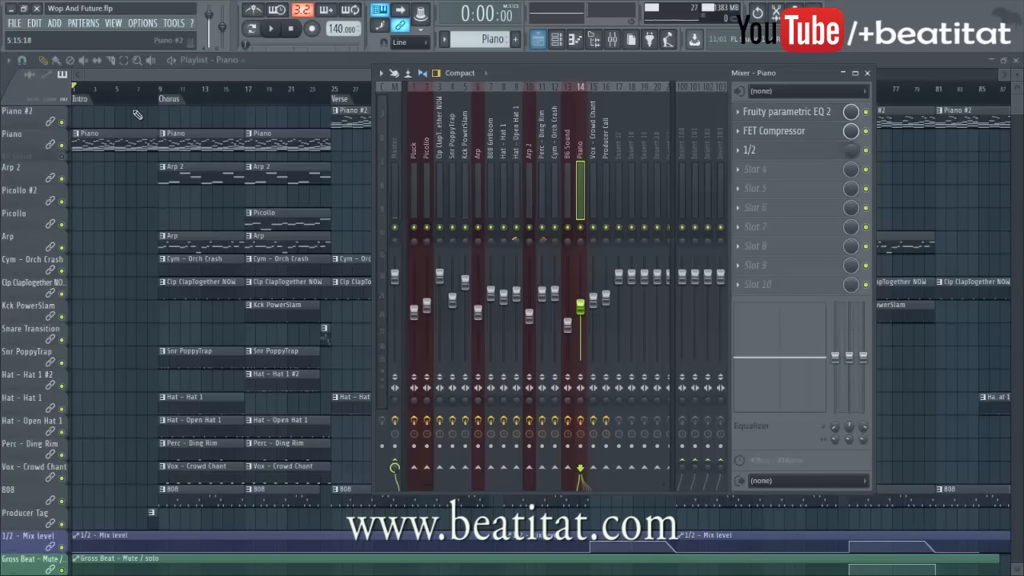
{"action": "left_click", "coordinate": [557, 39]}
{"action": "left_click", "coordinate": [261, 136]}
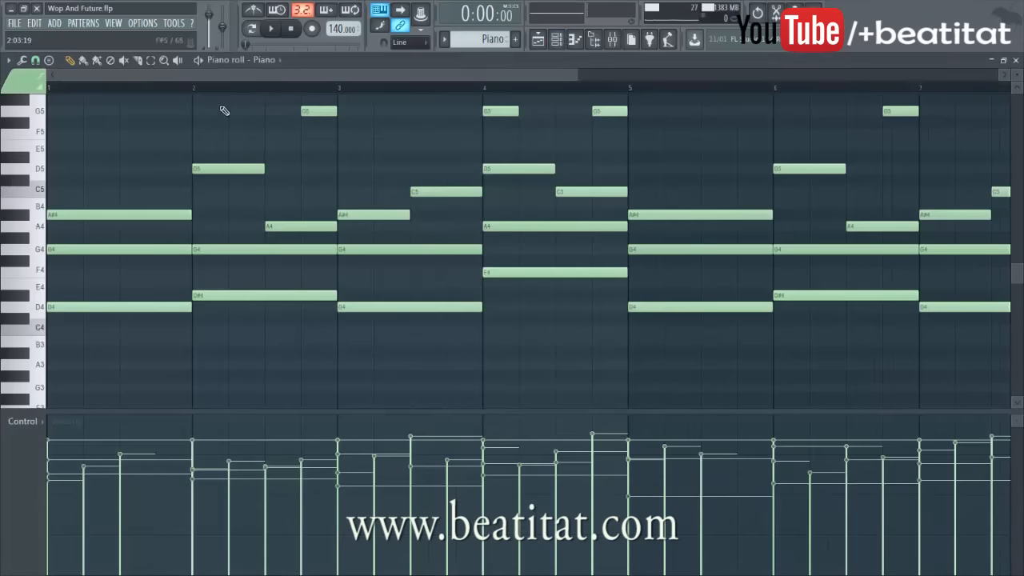
{"action": "scroll", "coordinate": [252, 89], "scroll_direction": "down", "scroll_amount": 4}
{"action": "scroll", "coordinate": [317, 175], "scroll_direction": "up", "scroll_amount": 5}
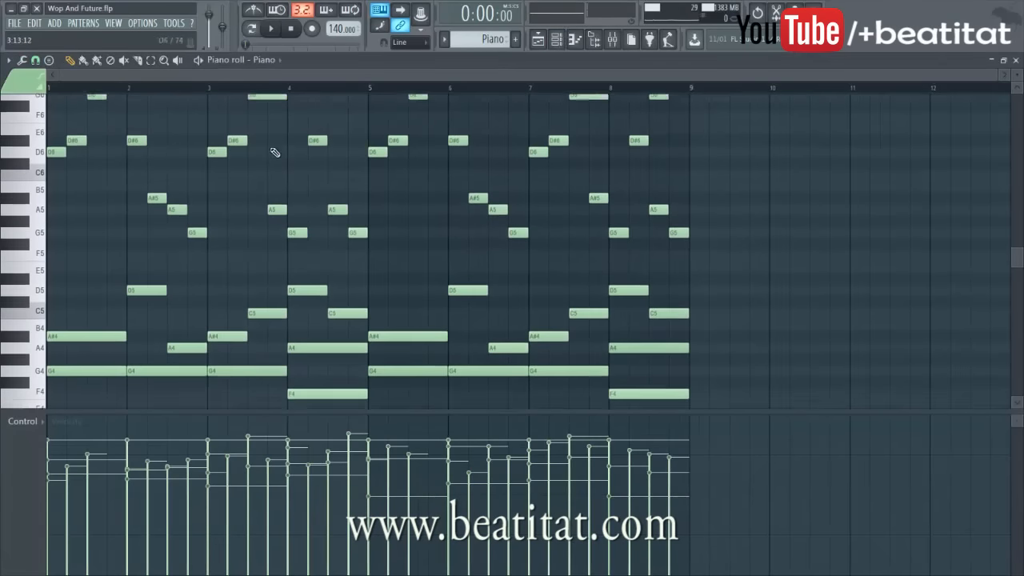
{"action": "scroll", "coordinate": [271, 143], "scroll_direction": "down", "scroll_amount": 3}
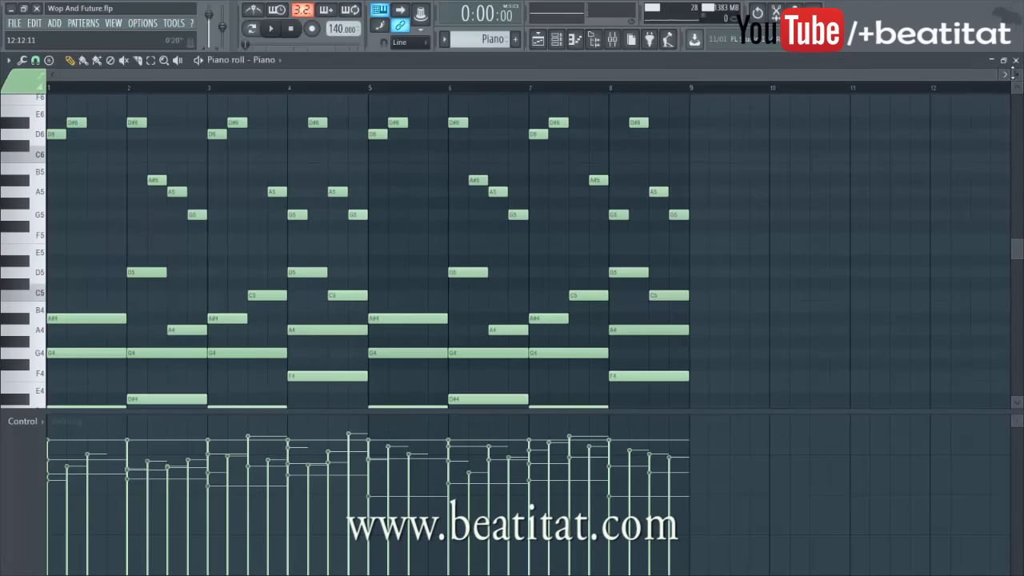
{"action": "left_click_drag", "start_coordinate": [1014, 73], "coordinate": [1014, 79]}
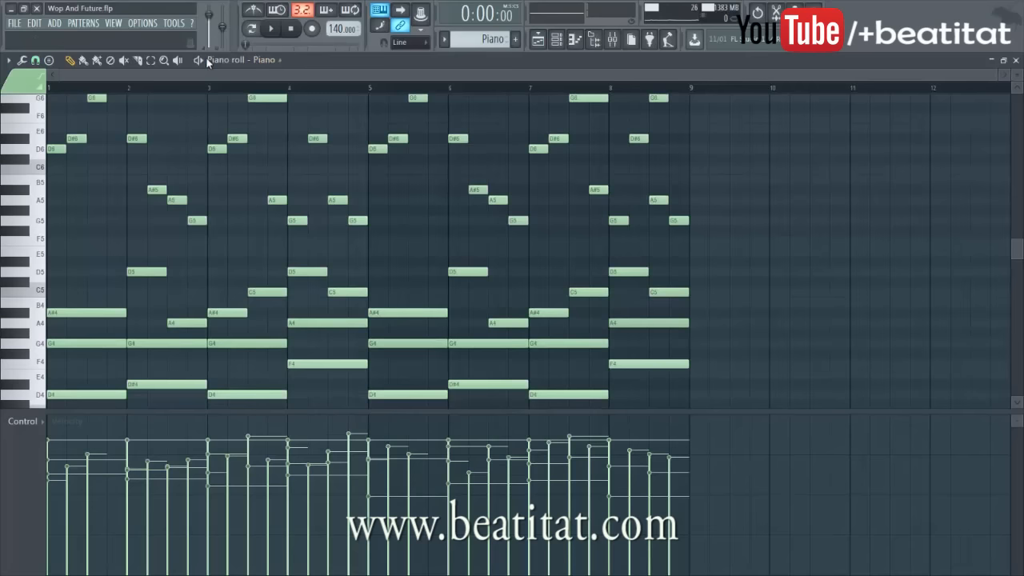
- Play the Piano pattern in the piano roll while following its chords and melody, stop it and return to the playlist
{"action": "key", "text": "space"}
{"action": "scroll", "coordinate": [201, 155], "scroll_direction": "up", "scroll_amount": 4}
{"action": "scroll", "coordinate": [196, 187], "scroll_direction": "down", "scroll_amount": 2}
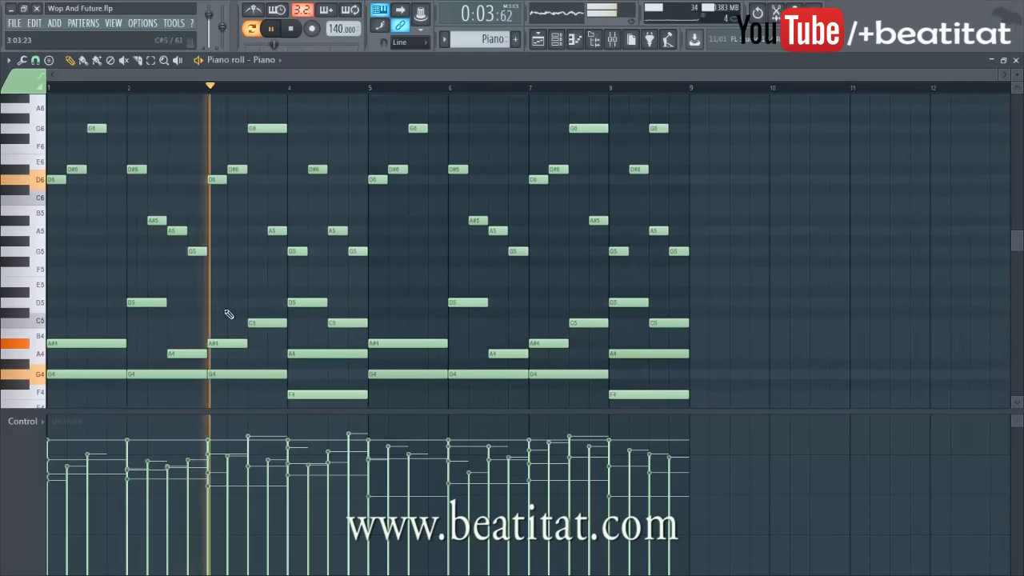
{"action": "scroll", "coordinate": [310, 279], "scroll_direction": "down", "scroll_amount": 1}
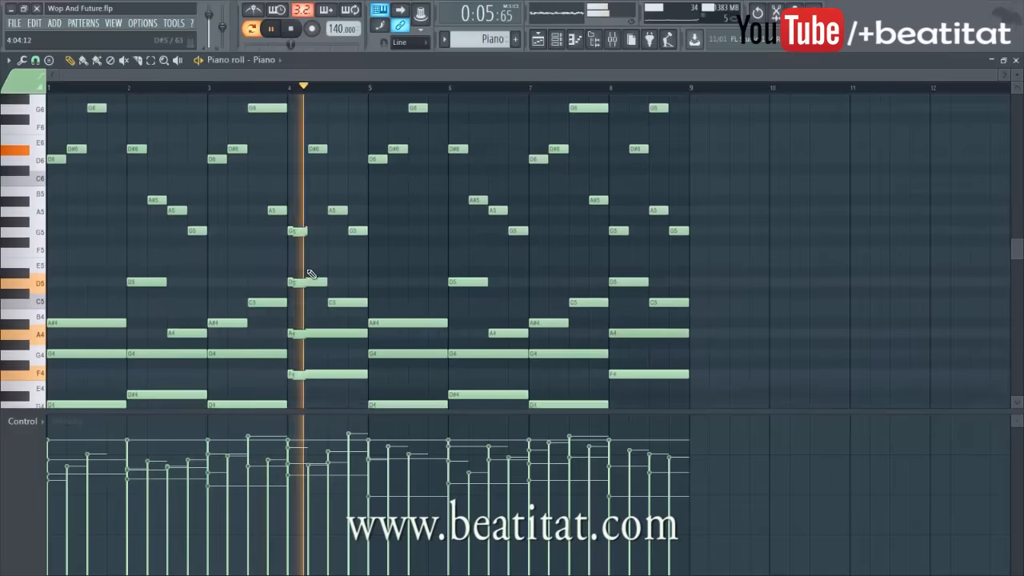
{"action": "scroll", "coordinate": [336, 232], "scroll_direction": "down", "scroll_amount": 1}
{"action": "scroll", "coordinate": [401, 253], "scroll_direction": "up", "scroll_amount": 2}
{"action": "scroll", "coordinate": [456, 201], "scroll_direction": "down", "scroll_amount": 5}
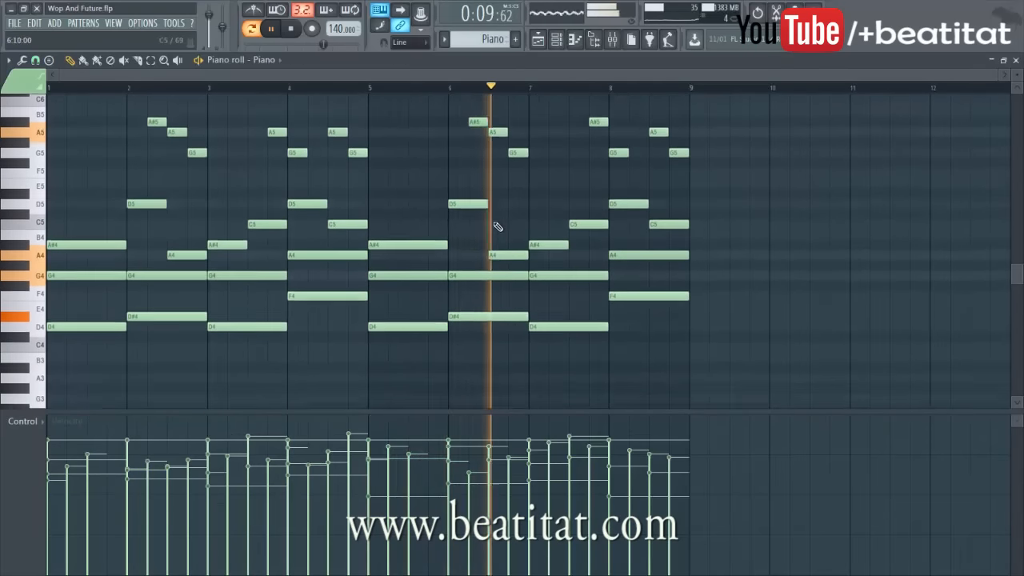
{"action": "scroll", "coordinate": [498, 227], "scroll_direction": "up", "scroll_amount": 5}
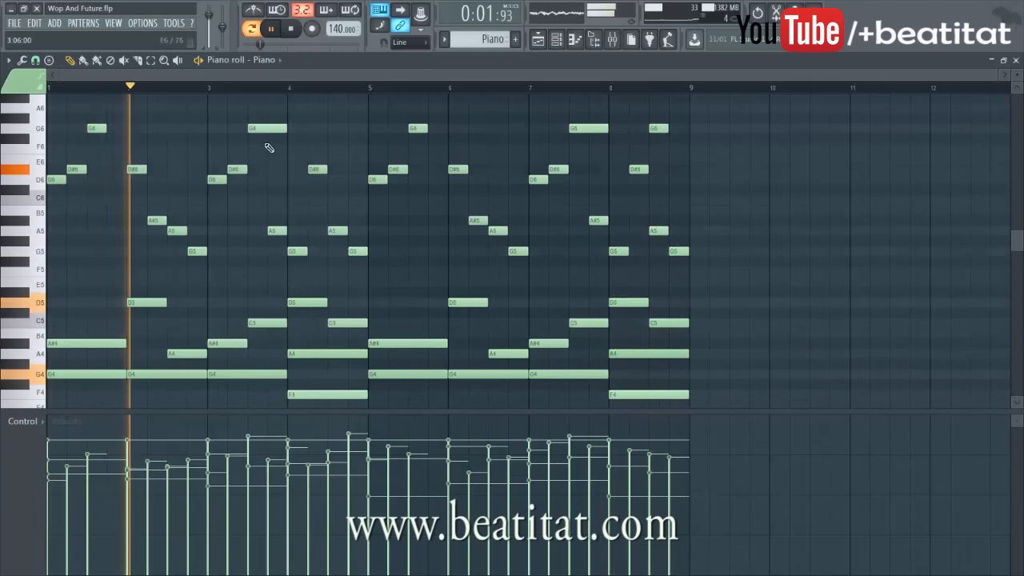
{"action": "key", "text": "space"}
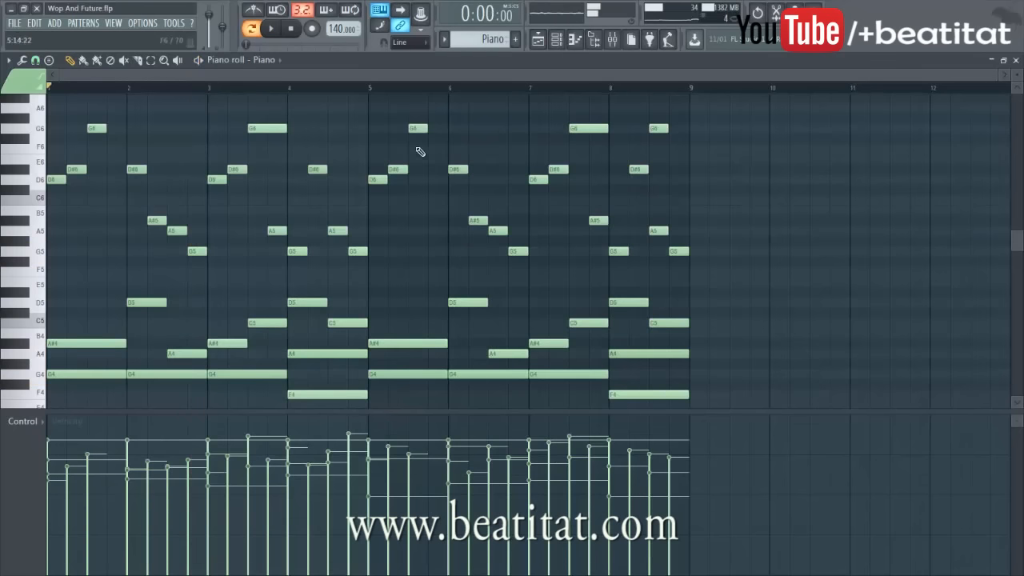
{"action": "left_click", "coordinate": [1016, 61]}
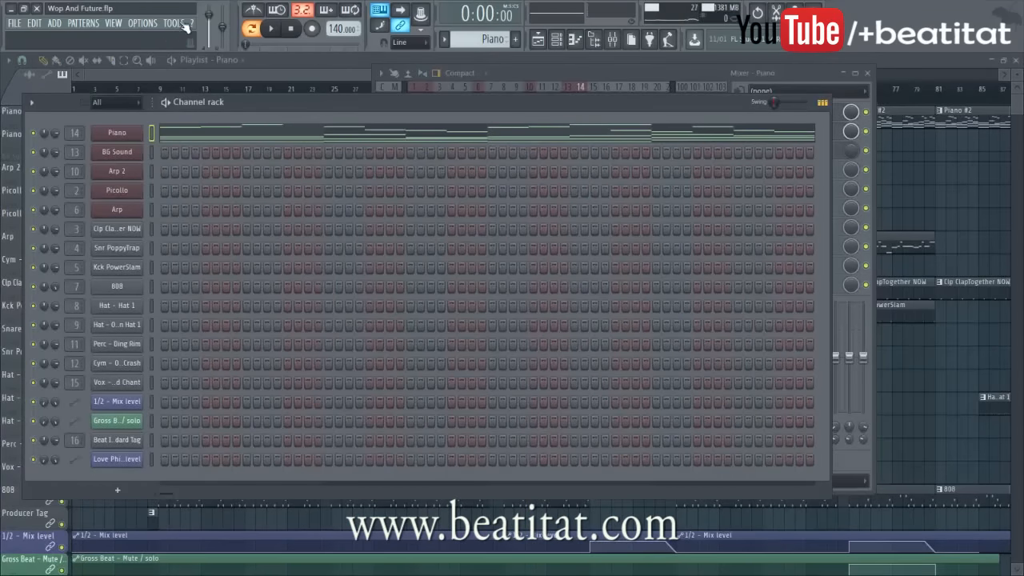
{"action": "left_click", "coordinate": [257, 67]}
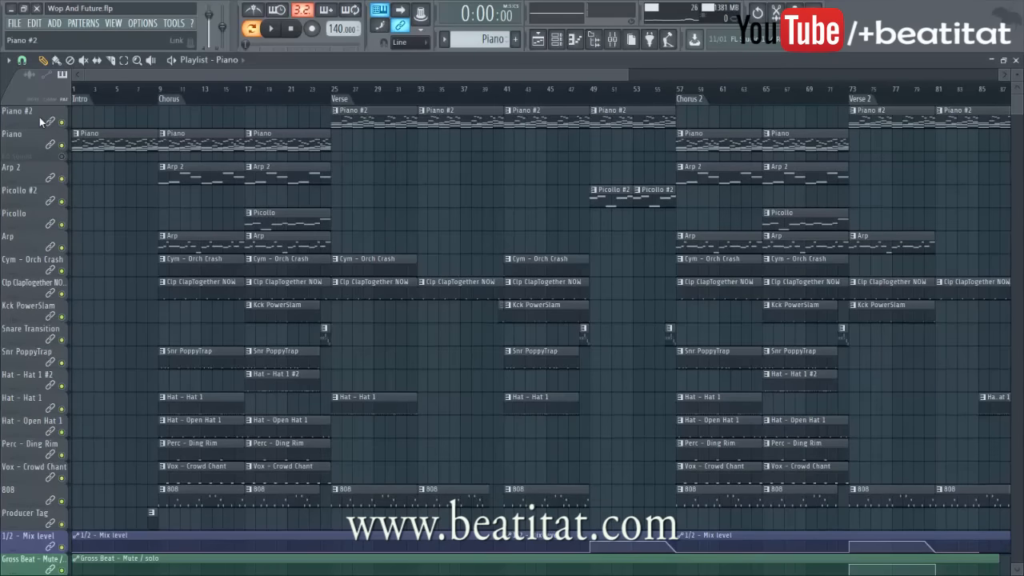
- Mark the first half of the Chorus, bars 9 to 17, in the playlist and move the song position to bar 17
{"action": "left_click", "coordinate": [169, 87]}
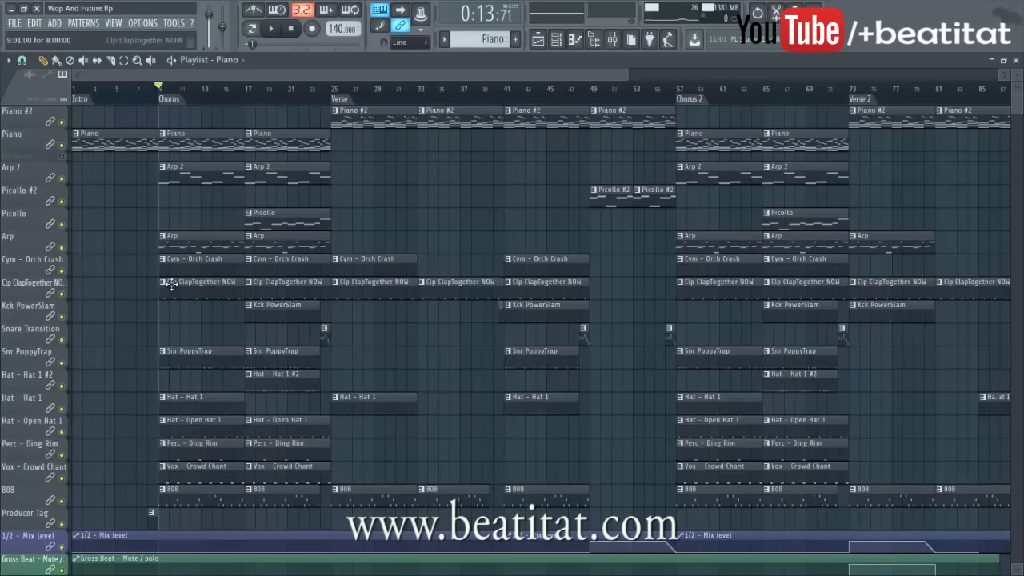
{"action": "left_click", "coordinate": [169, 91]}
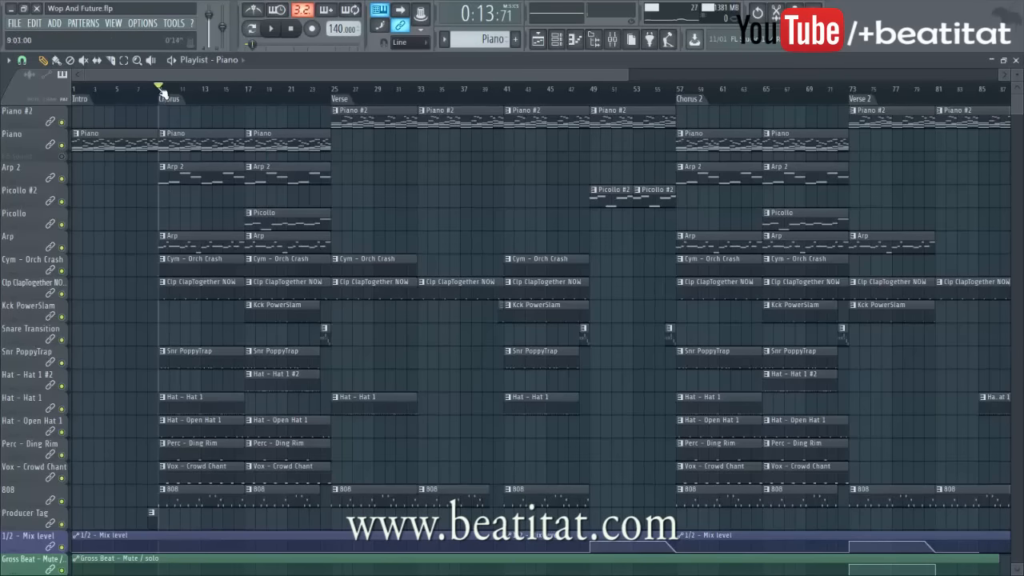
{"action": "left_click_drag", "start_coordinate": [160, 93], "coordinate": [245, 91]}
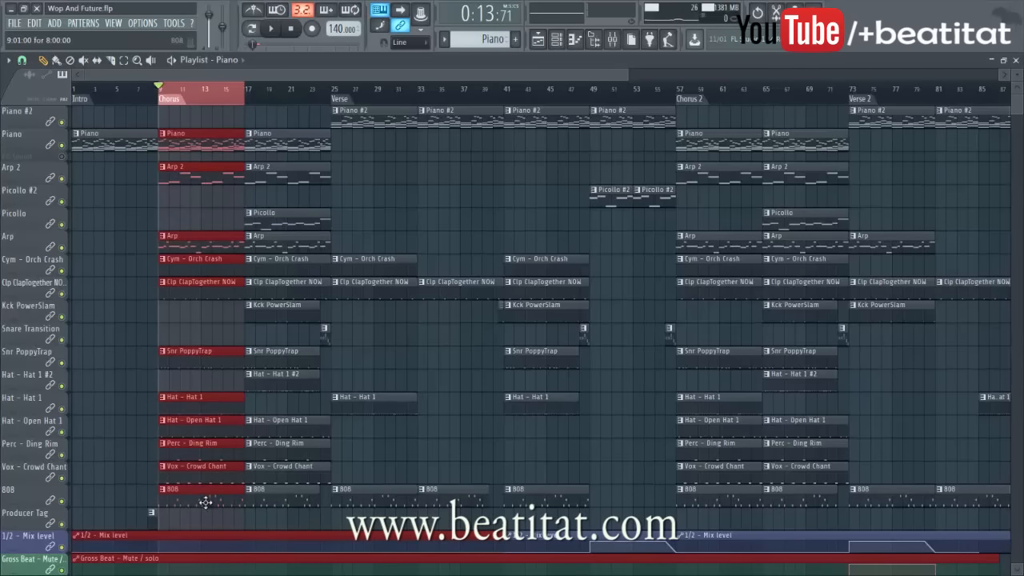
{"action": "left_click_drag", "start_coordinate": [248, 96], "coordinate": [247, 122]}
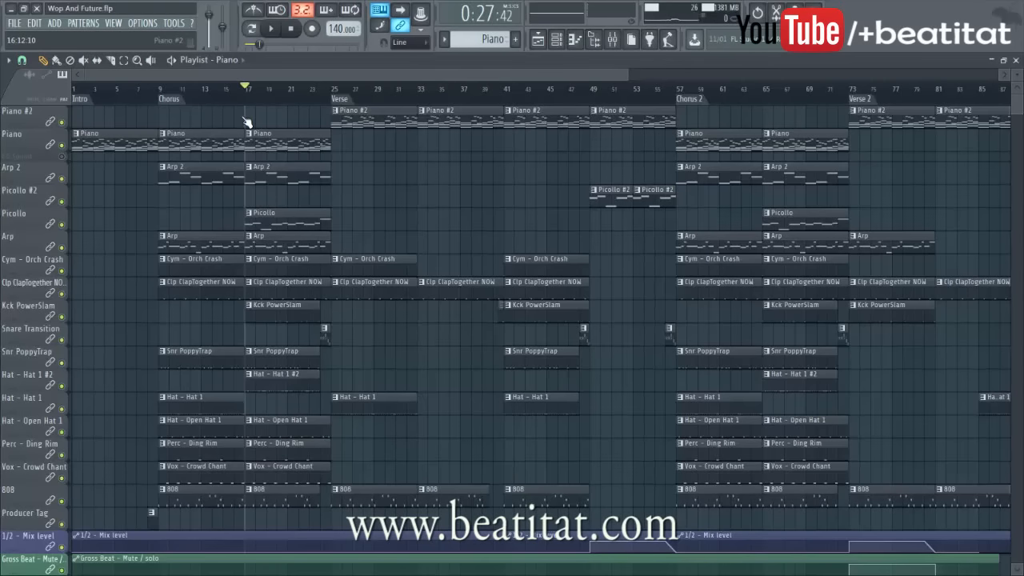
- View and play the Chorus's Arp pattern in the piano roll, return to the playlist and stop playback
{"action": "double_click", "coordinate": [198, 234]}
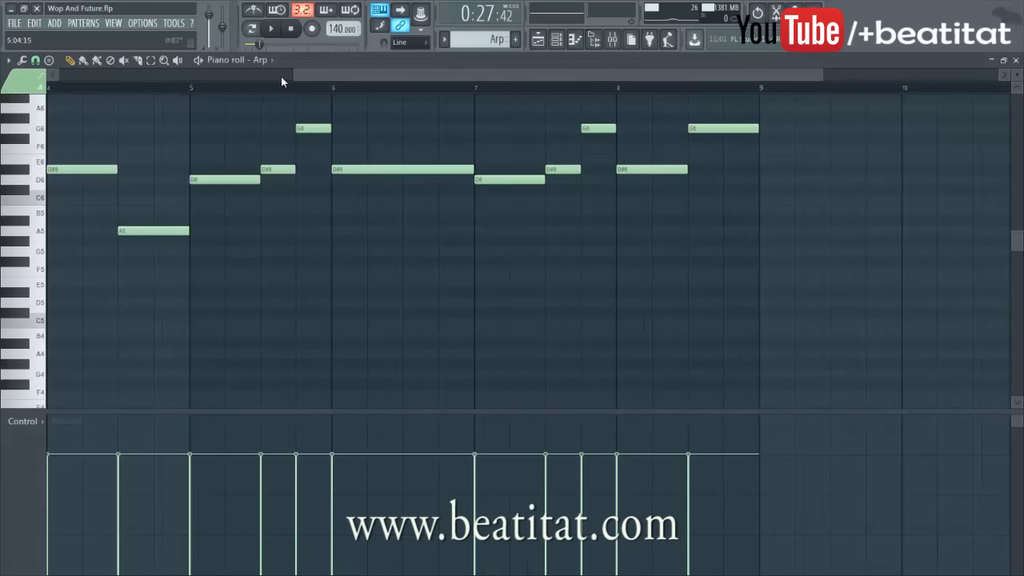
{"action": "left_click_drag", "start_coordinate": [292, 74], "coordinate": [56, 74]}
{"action": "scroll", "coordinate": [184, 170], "scroll_direction": "up", "scroll_amount": 3}
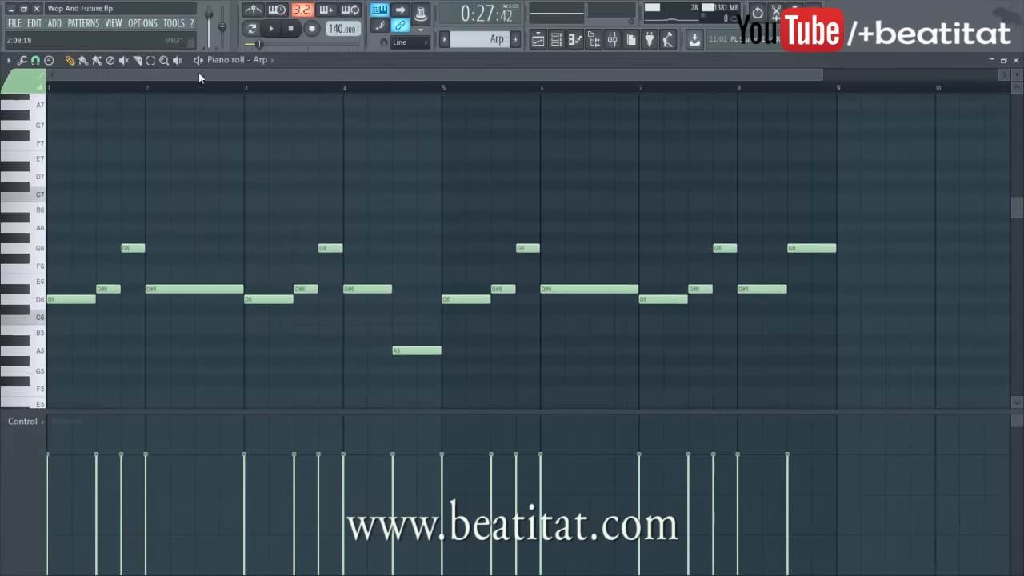
{"action": "left_click", "coordinate": [200, 62]}
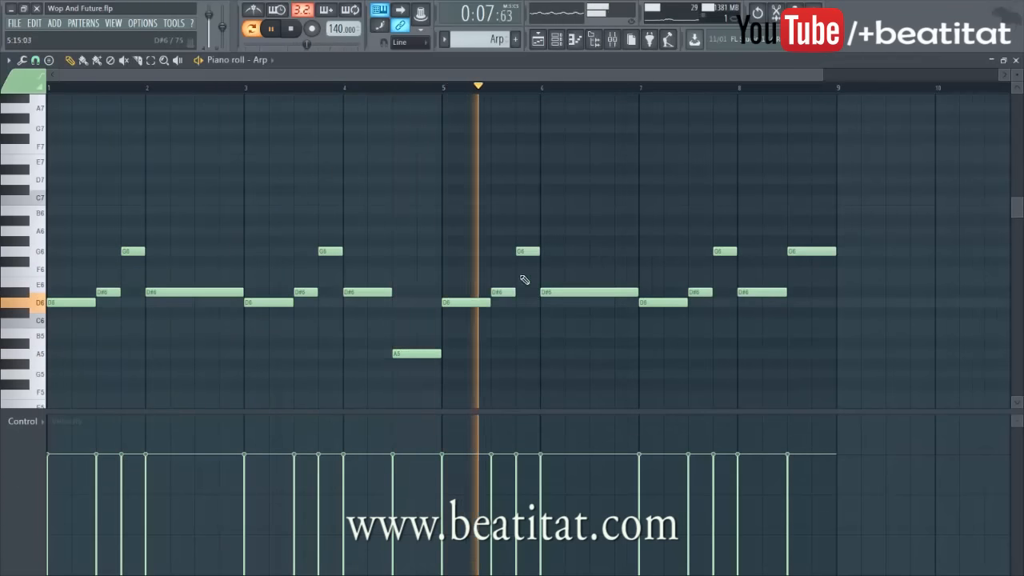
{"action": "left_click", "coordinate": [1015, 61]}
{"action": "left_click", "coordinate": [281, 73]}
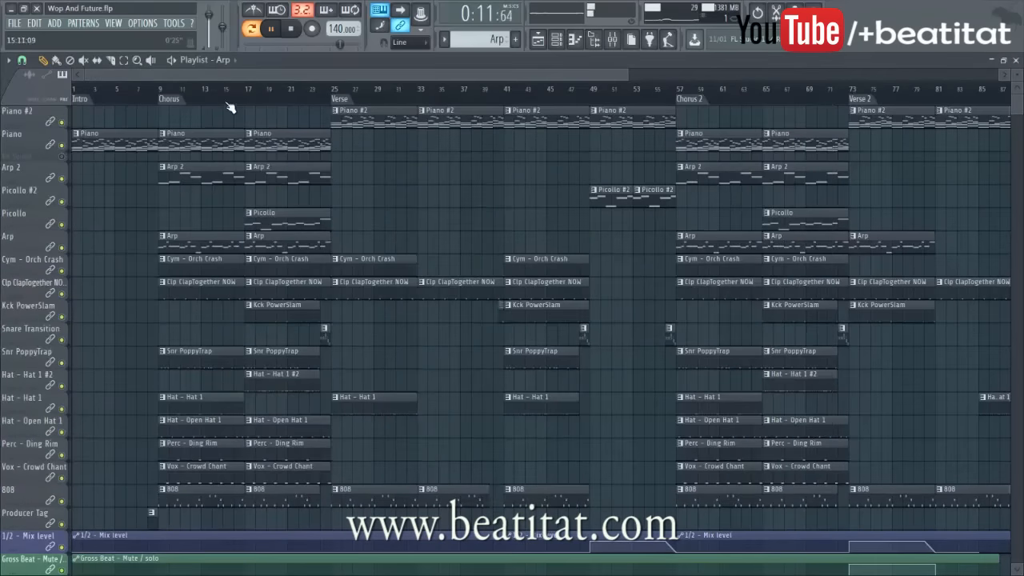
{"action": "key", "text": "space"}
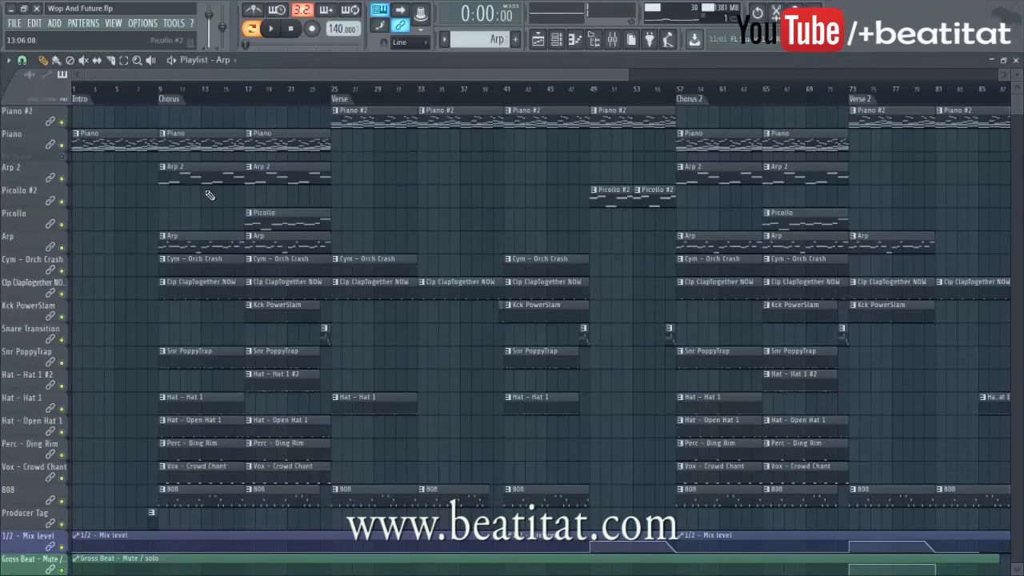
- Isolate the Arp and Piano tracks with the 1/2 Mix level, Gross Beat and Love Philter automation active, and play from the Chorus
{"action": "right_click", "coordinate": [61, 247]}
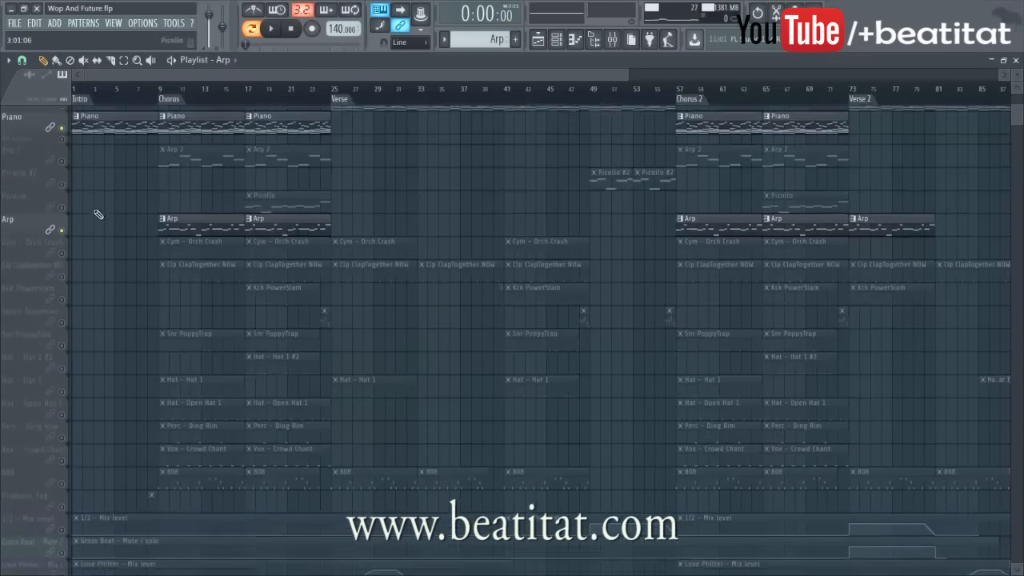
{"action": "scroll", "coordinate": [99, 213], "scroll_direction": "down", "scroll_amount": 4}
{"action": "left_click", "coordinate": [62, 502]}
{"action": "left_click", "coordinate": [62, 477]}
{"action": "left_click", "coordinate": [61, 454]}
{"action": "scroll", "coordinate": [120, 280], "scroll_direction": "up", "scroll_amount": 4}
{"action": "left_click", "coordinate": [160, 94]}
{"action": "key", "text": "space"}
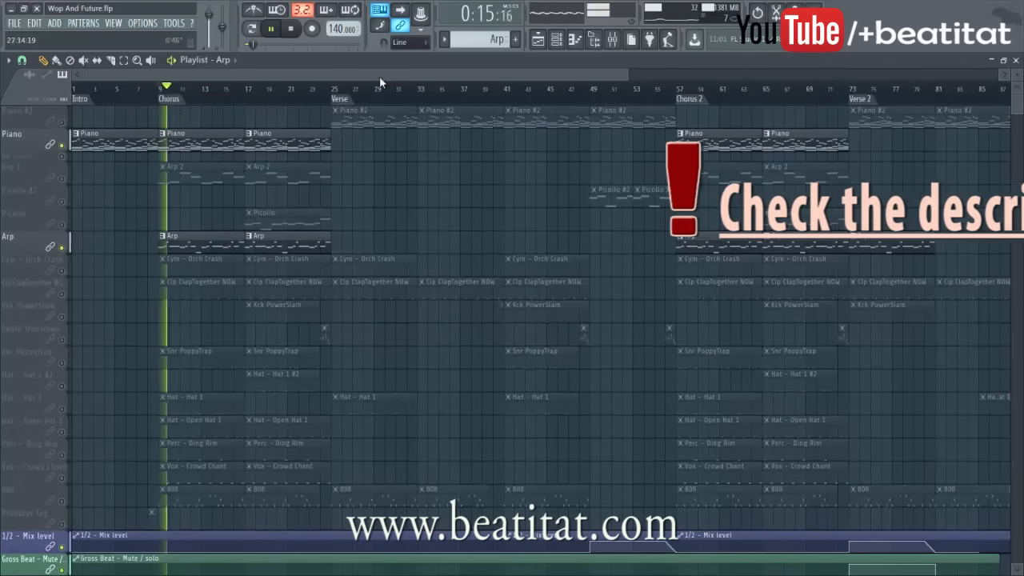
- View the Arp track's effects in the mixer during playback and stop the song
{"action": "left_click", "coordinate": [612, 39]}
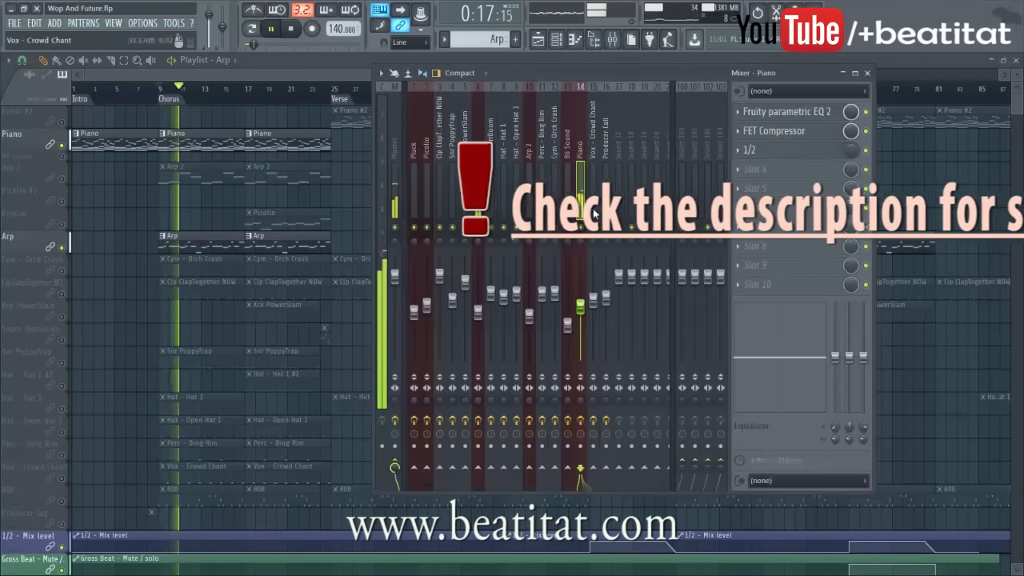
{"action": "left_click", "coordinate": [476, 172]}
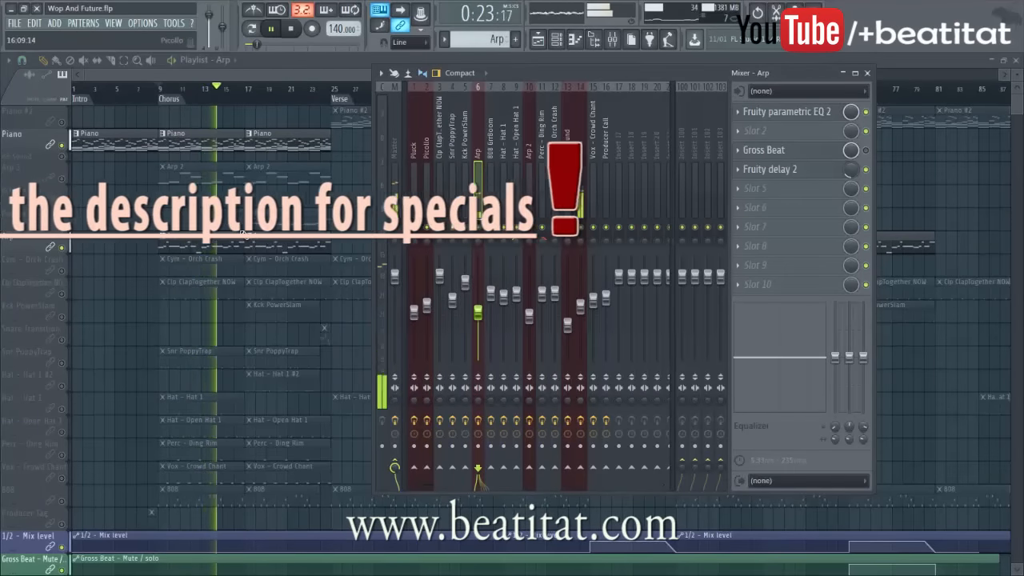
{"action": "key", "text": "space"}
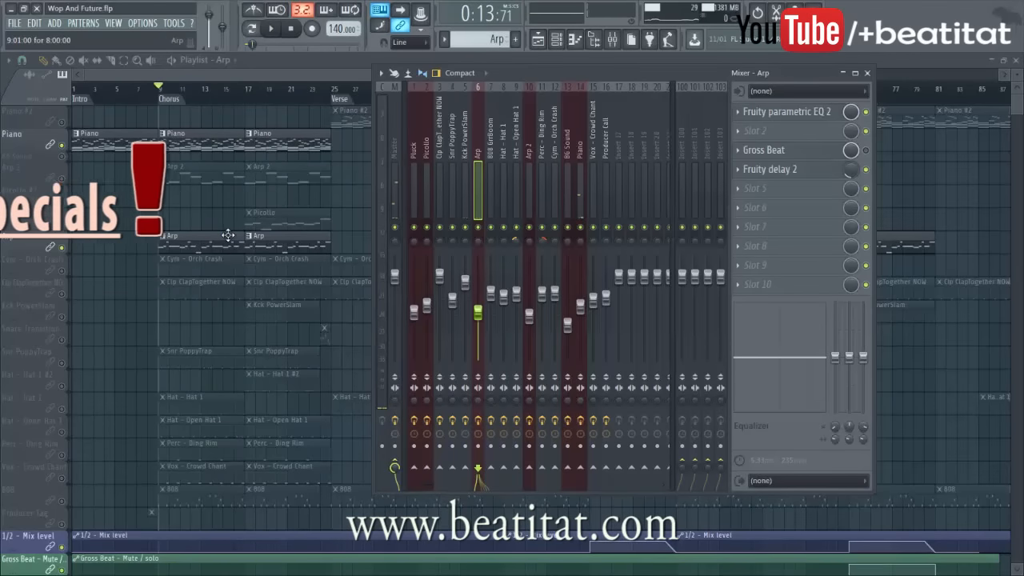
- Unmute all playlist tracks and solo the Arp 2 track
{"action": "right_click", "coordinate": [66, 249]}
{"action": "right_click", "coordinate": [63, 250]}
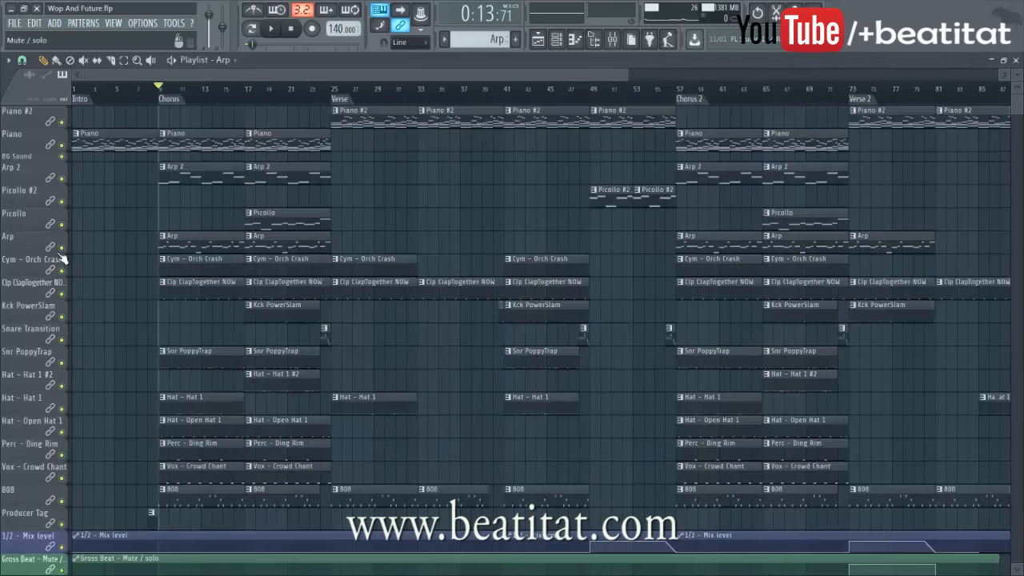
{"action": "right_click", "coordinate": [64, 185]}
{"action": "left_click", "coordinate": [65, 175]}
{"action": "right_click", "coordinate": [66, 179]}
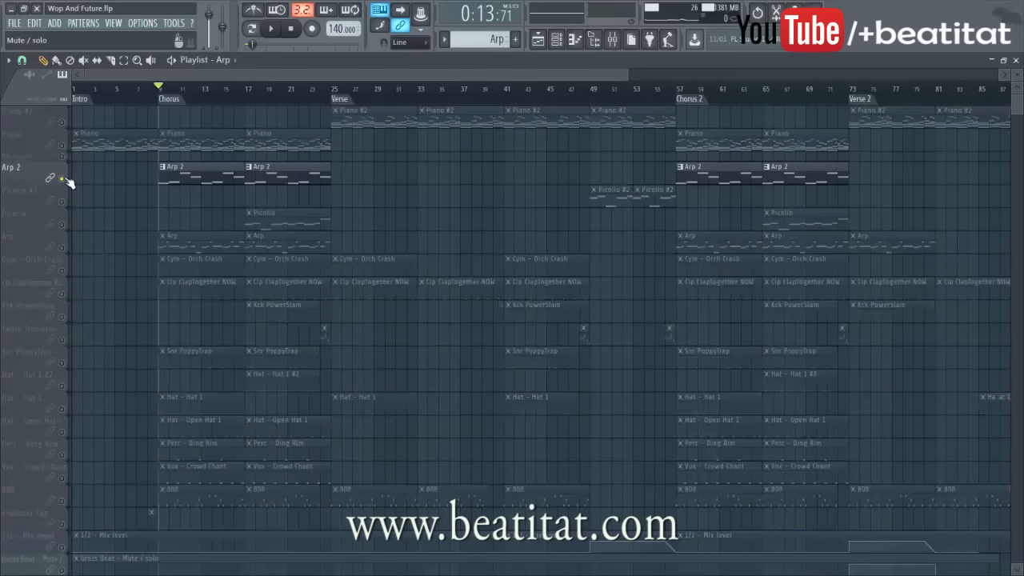
- Unmute the 1/2 Mix level, Gross Beat and Love Philter automation tracks and play the soloed Arp 2 from the Chorus
{"action": "scroll", "coordinate": [80, 516], "scroll_direction": "down", "scroll_amount": 3}
{"action": "left_click", "coordinate": [64, 479]}
{"action": "left_click", "coordinate": [64, 501]}
{"action": "left_click", "coordinate": [64, 524]}
{"action": "scroll", "coordinate": [162, 353], "scroll_direction": "up", "scroll_amount": 3}
{"action": "key", "text": "space"}
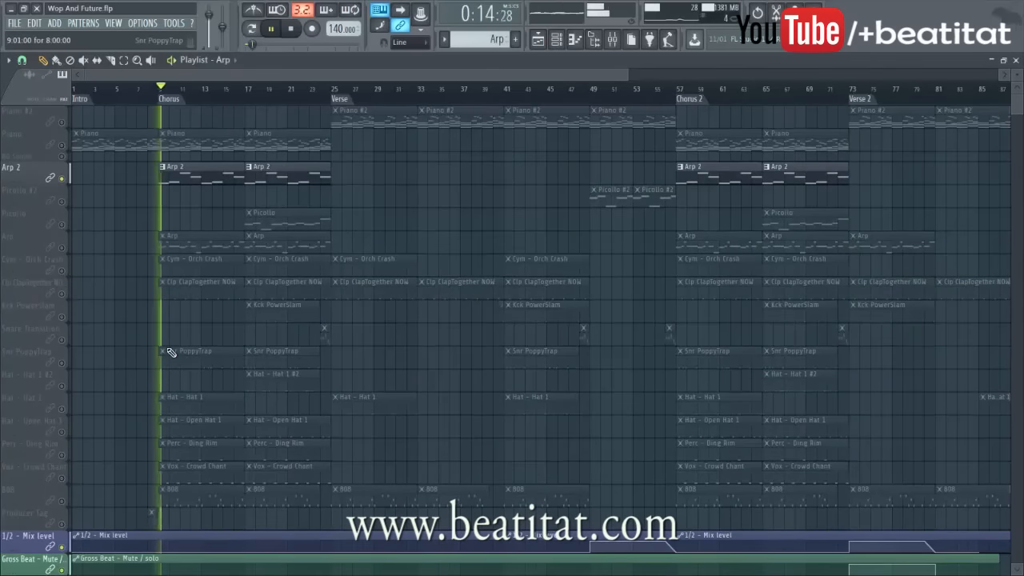
- View the Arp 2 track's effects in the mixer during playback and stop the song
{"action": "left_click", "coordinate": [611, 40]}
{"action": "left_click", "coordinate": [527, 203]}
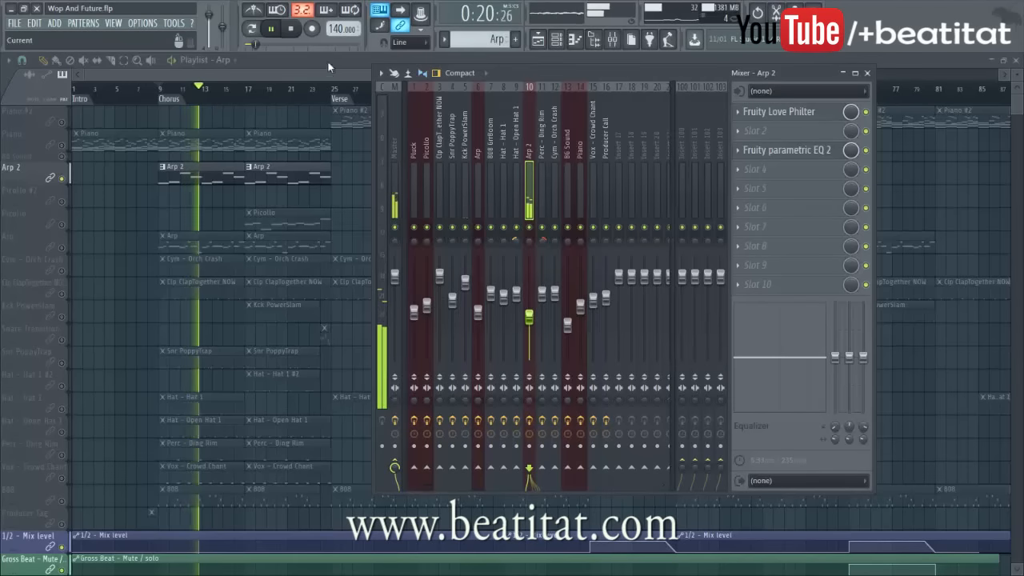
{"action": "left_click", "coordinate": [292, 29]}
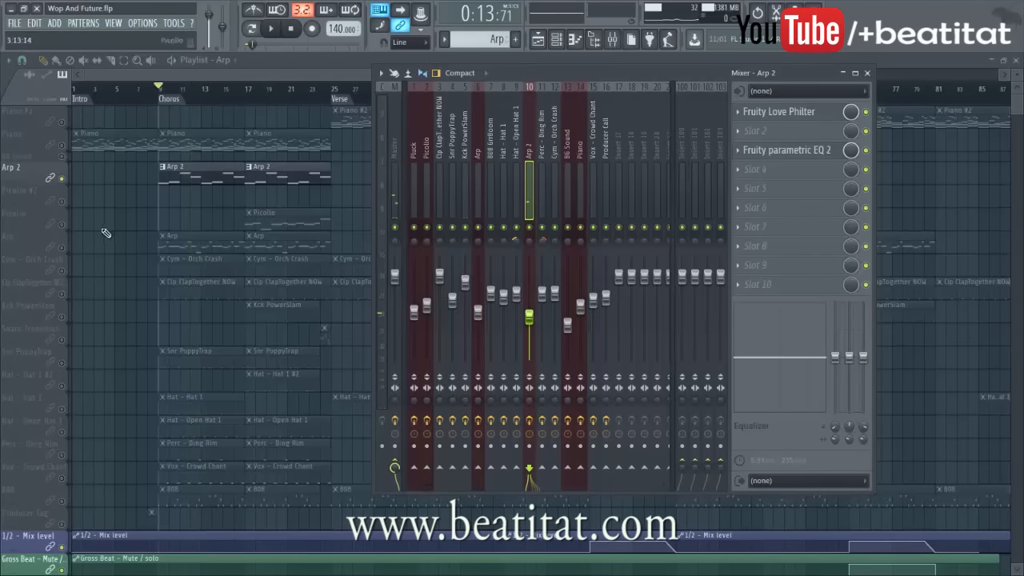
- Play the Chorus with Arp and Arp 2 together, checking the Arp channel in the mixer, and bring in the Piano track
{"action": "key", "text": "F9"}
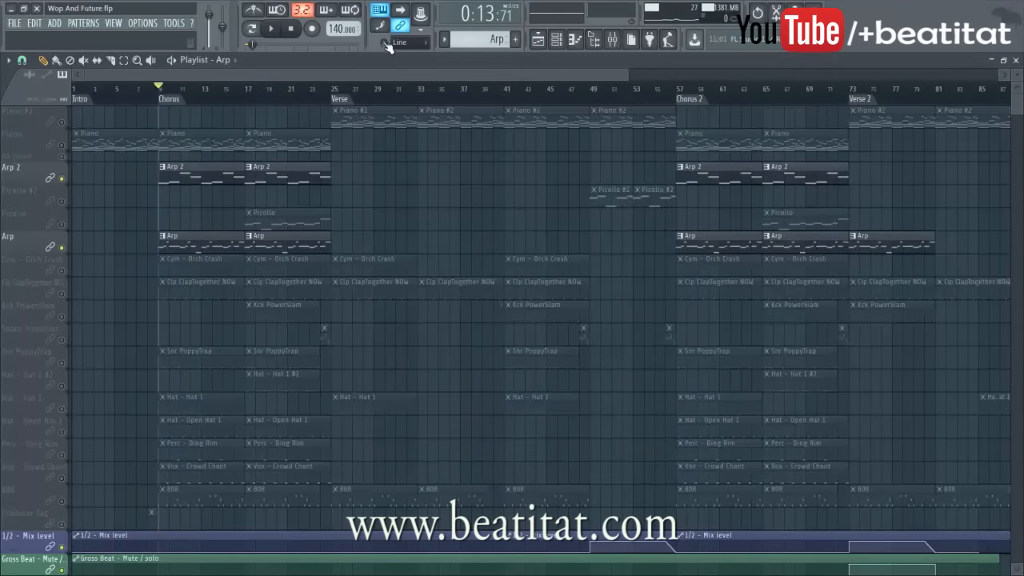
{"action": "left_click", "coordinate": [273, 31]}
{"action": "left_click", "coordinate": [612, 41]}
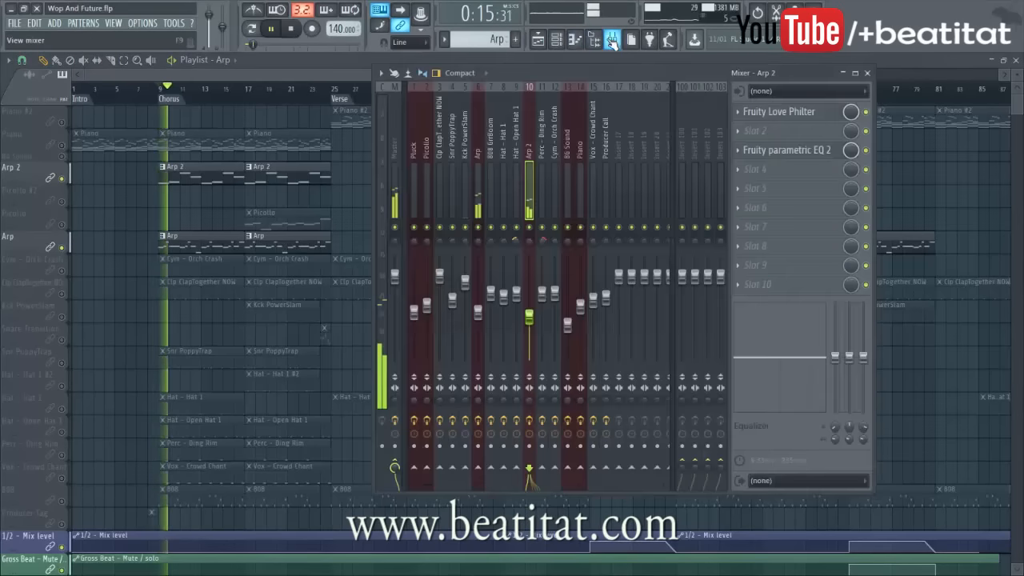
{"action": "left_click", "coordinate": [480, 321]}
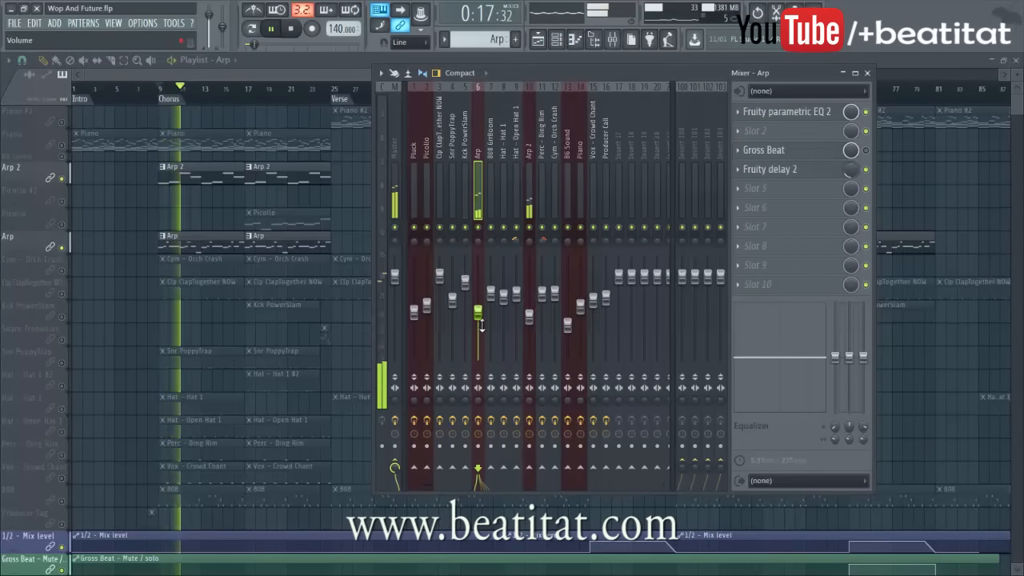
{"action": "left_click", "coordinate": [69, 146]}
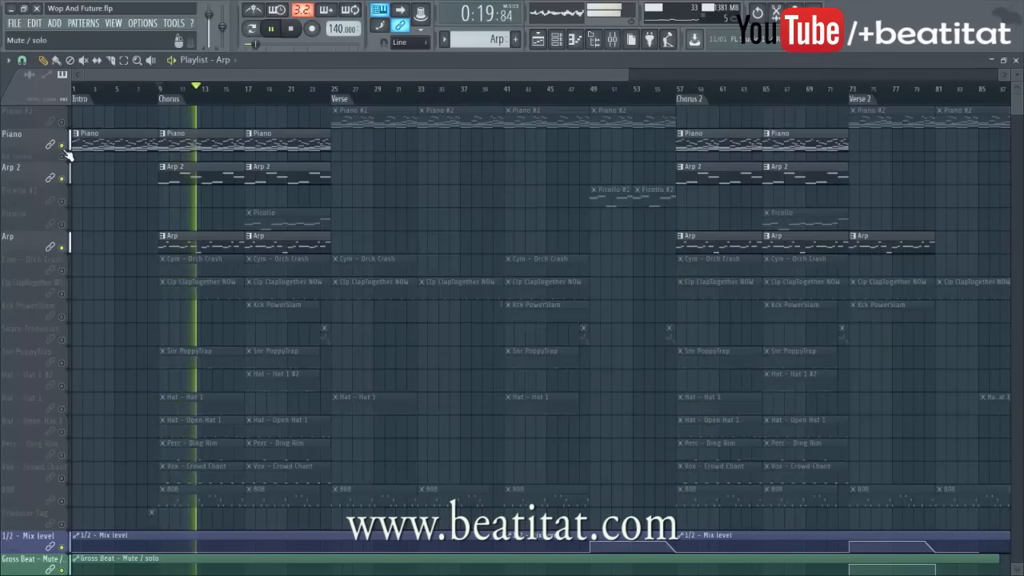
- Check the Arp 2 channel's effects in the mixer during playback, stop the song and return the song position to the Chorus
{"action": "left_click", "coordinate": [612, 41]}
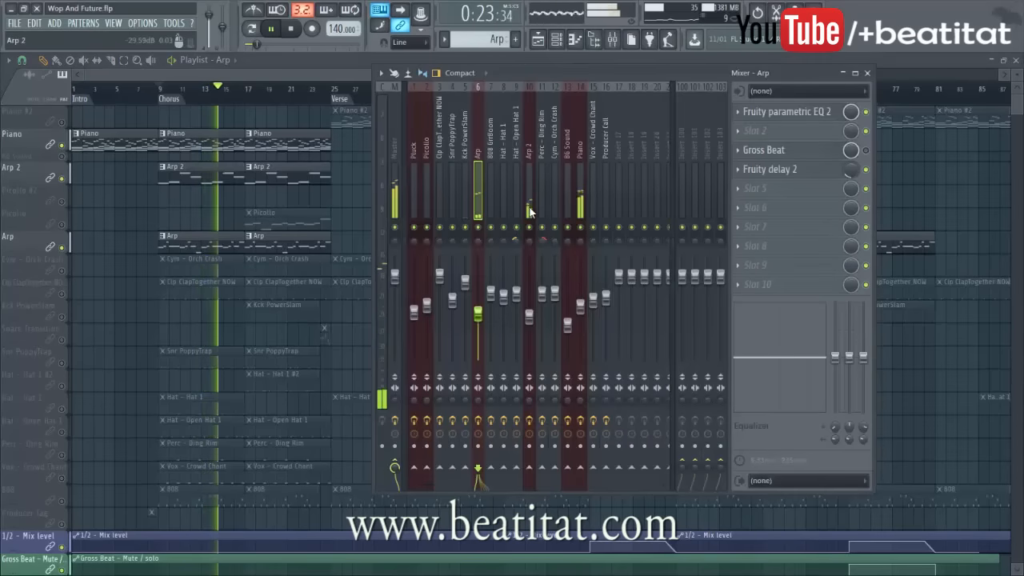
{"action": "left_click", "coordinate": [529, 212]}
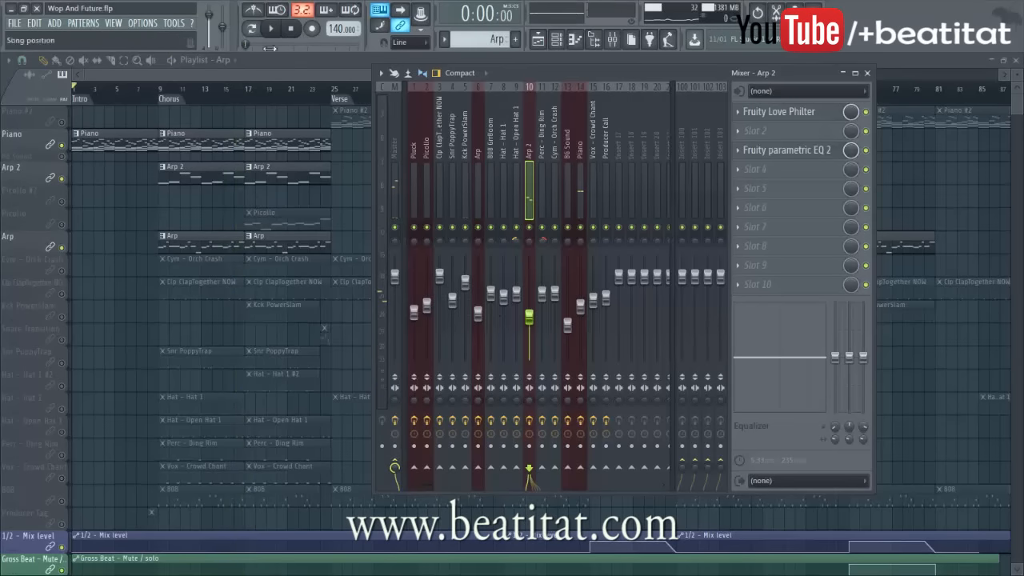
{"action": "left_click_drag", "start_coordinate": [172, 92], "coordinate": [160, 93]}
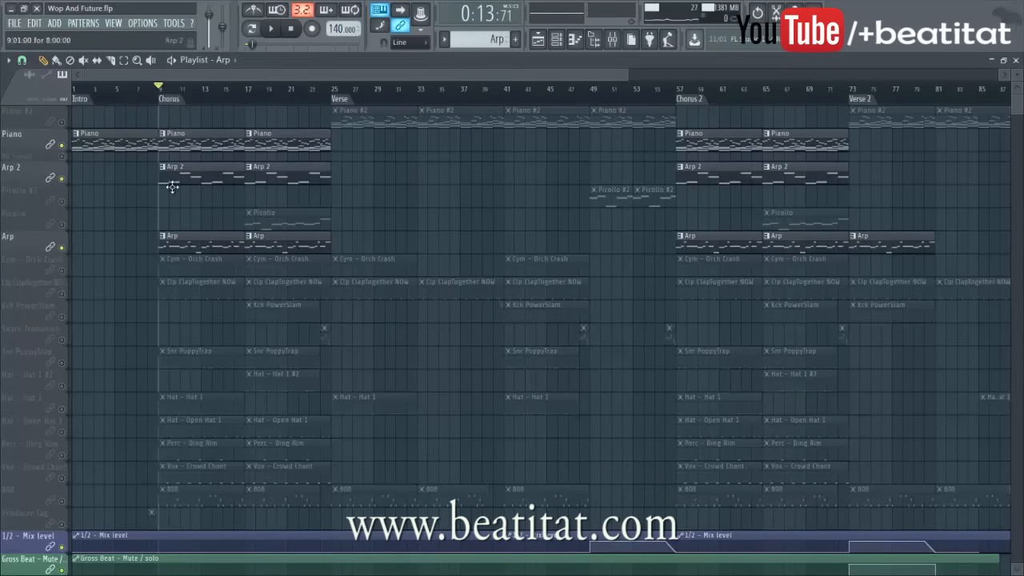
{"action": "left_click", "coordinate": [612, 38]}
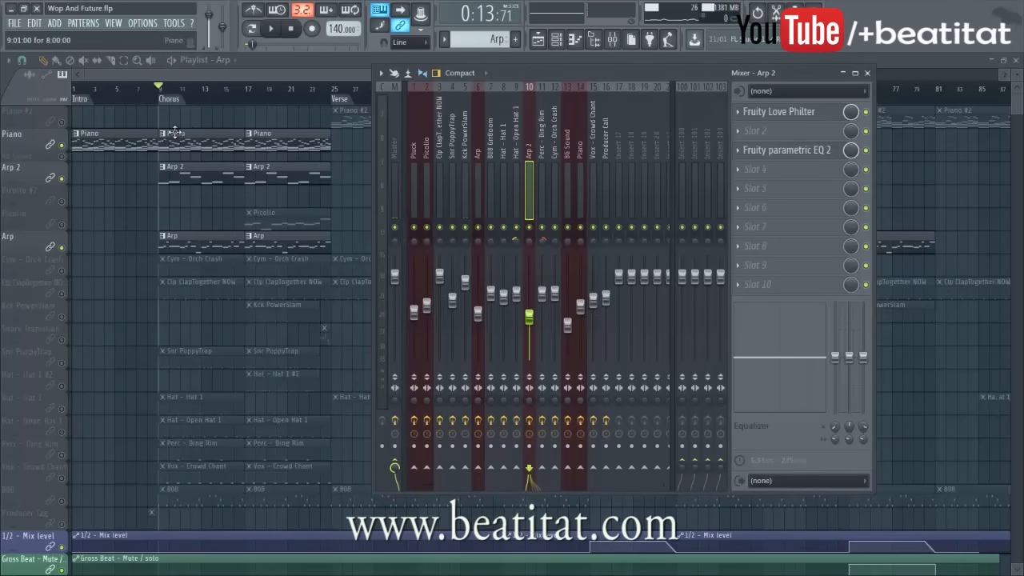
- View the Arp 2 pattern's notes in the piano roll and return to the playlist
{"action": "double_click", "coordinate": [184, 170]}
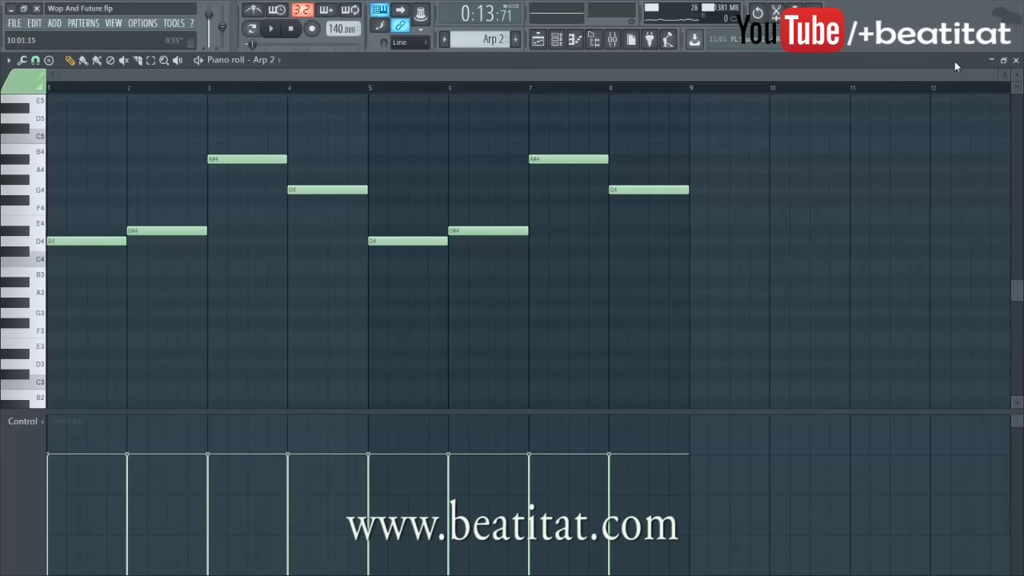
{"action": "left_click", "coordinate": [1016, 61]}
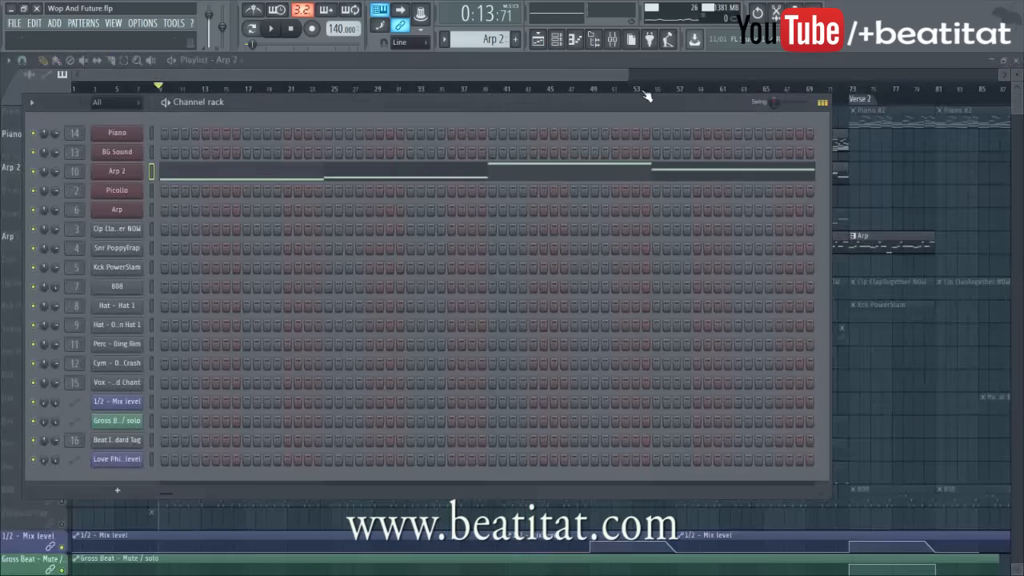
{"action": "left_click", "coordinate": [454, 64]}
- Unmute the Picollo #2 and Picollo tracks and play the song from the Chorus
{"action": "left_click", "coordinate": [63, 200]}
{"action": "left_click", "coordinate": [63, 224]}
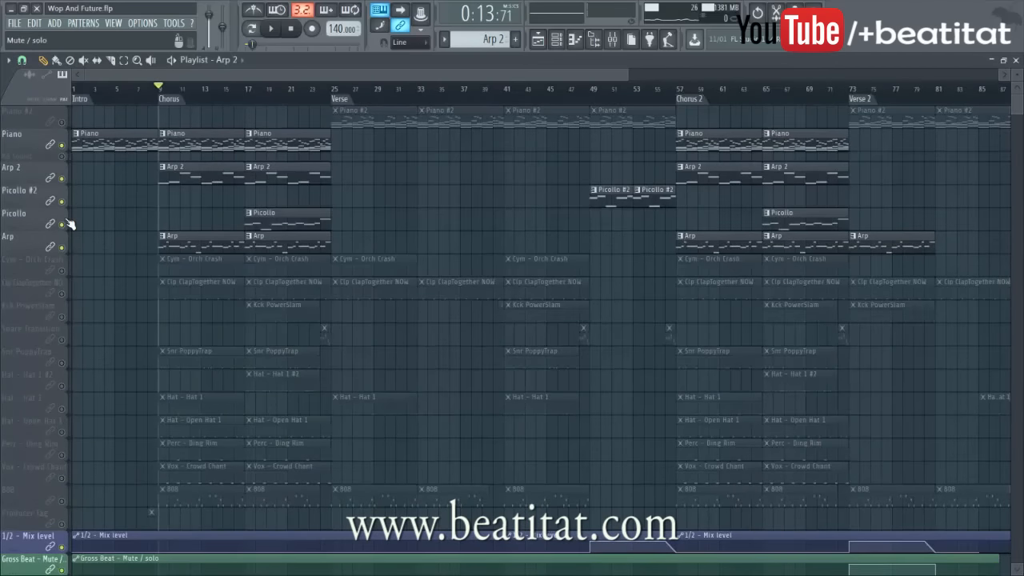
{"action": "key", "text": "space"}
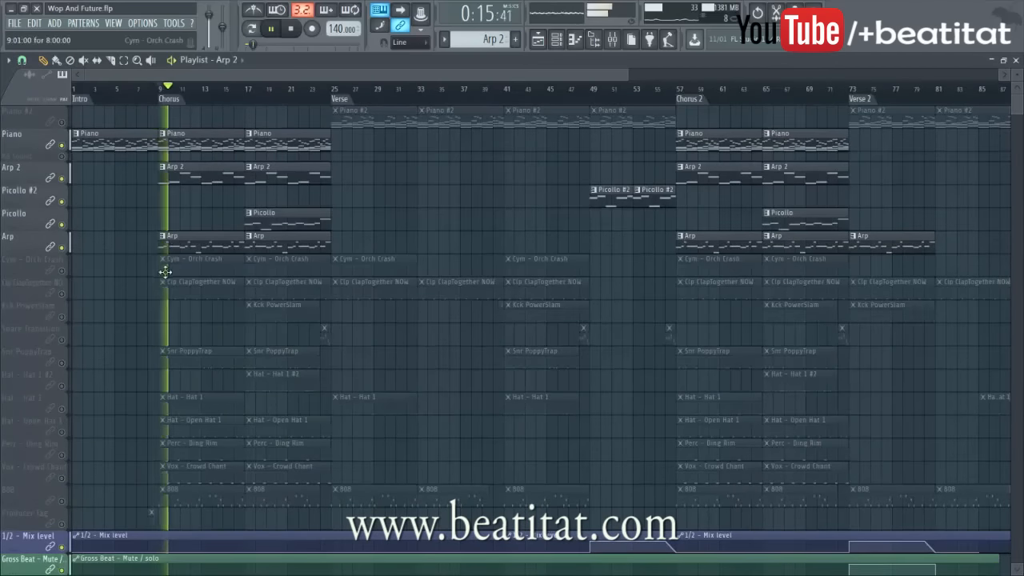
- Check the playing layers' levels in the mixer and unmute the 808 track during playback
{"action": "left_click", "coordinate": [611, 40]}
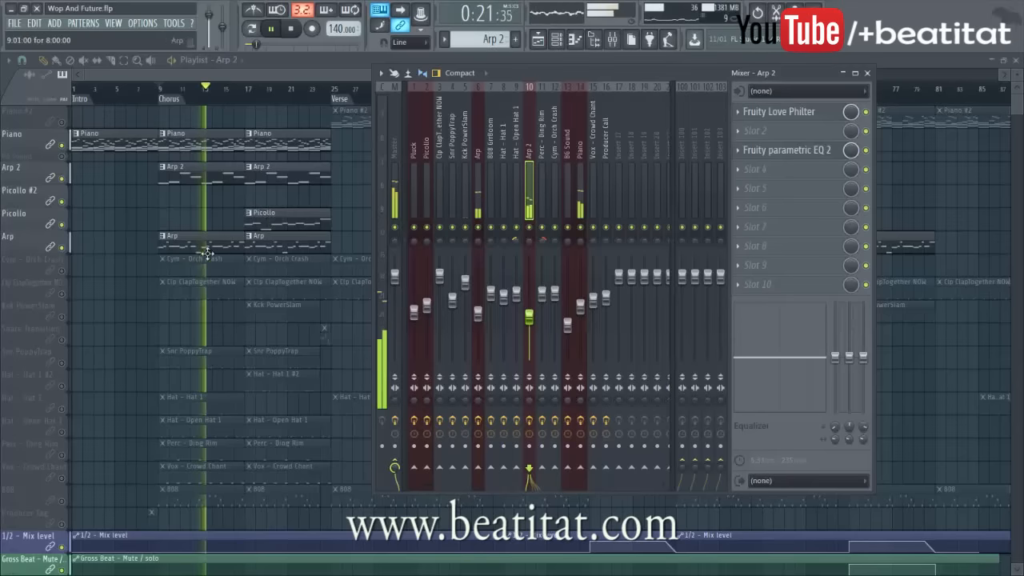
{"action": "scroll", "coordinate": [127, 368], "scroll_direction": "down", "scroll_amount": 1}
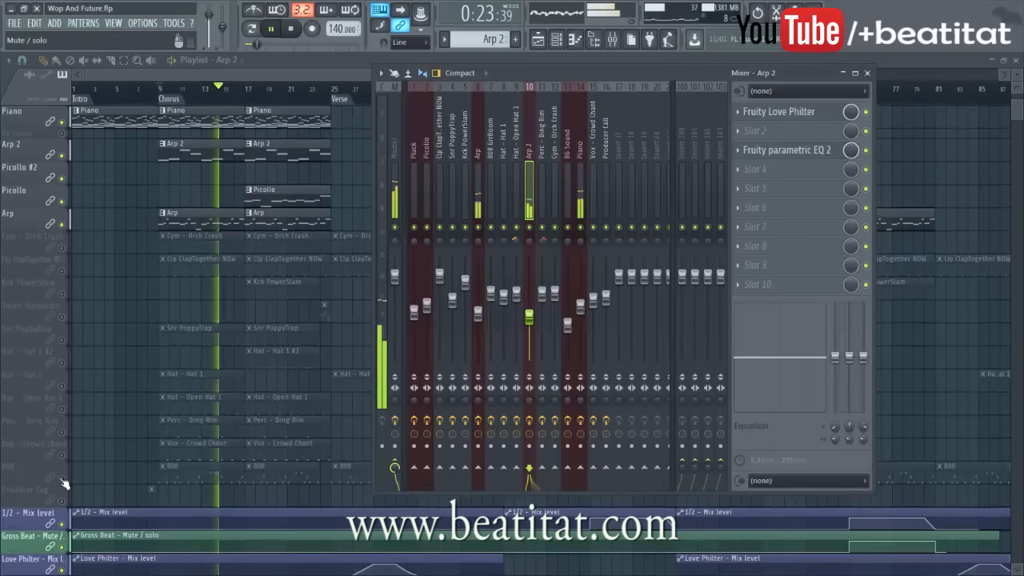
{"action": "key", "text": "F9"}
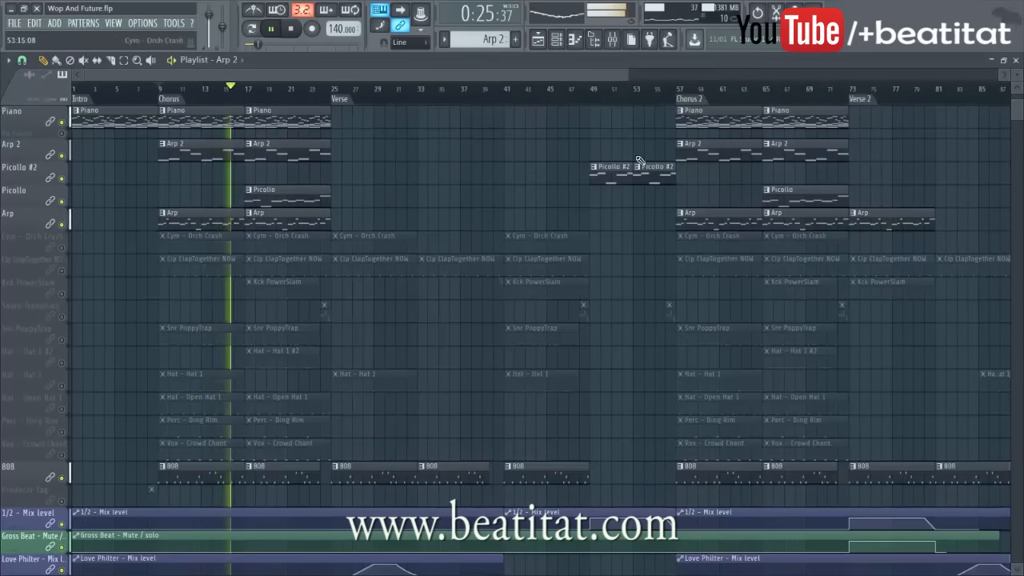
- Examine the effects on the Arp and Picollo mixer channels while the Chorus plays
{"action": "left_click", "coordinate": [611, 39]}
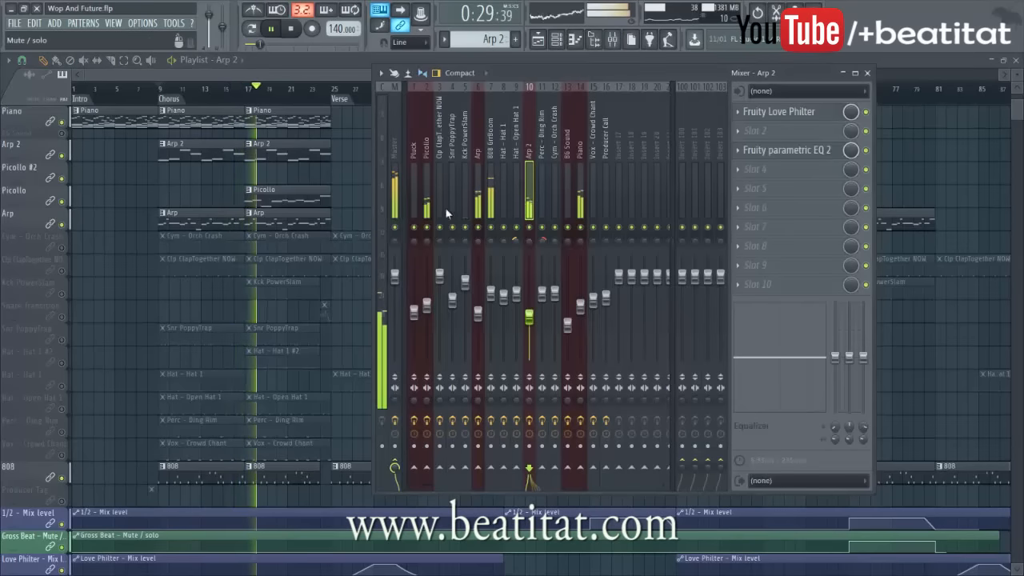
{"action": "left_click", "coordinate": [481, 177]}
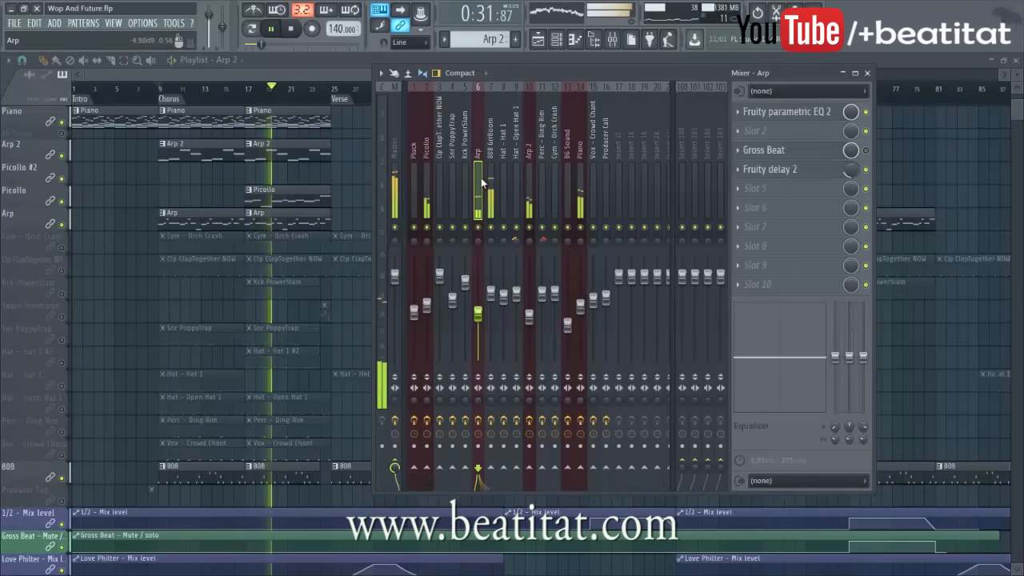
{"action": "left_click", "coordinate": [428, 192]}
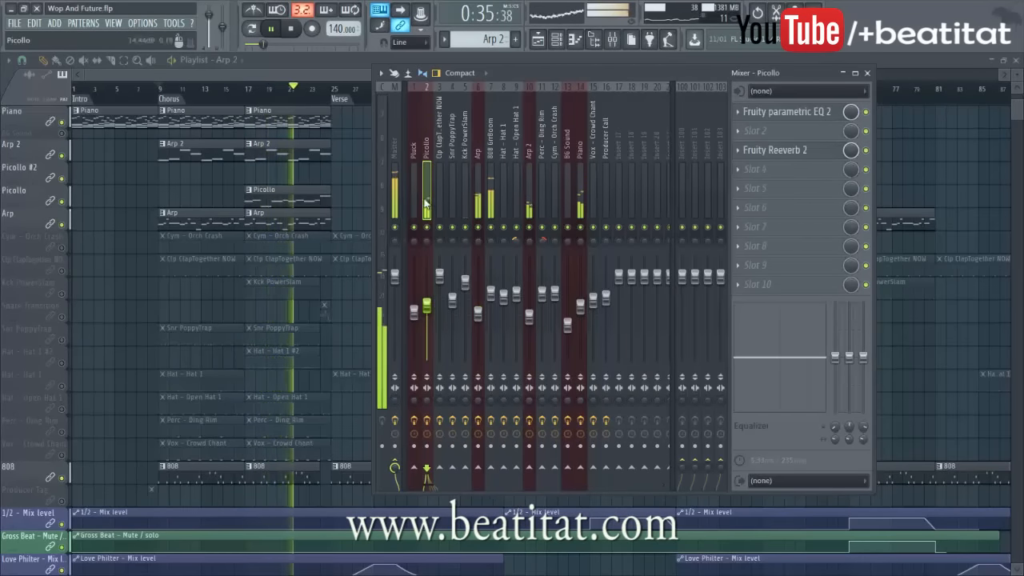
- View the Picollo pattern's notes in the piano roll during playback, show the channel rack and stop the song
{"action": "double_click", "coordinate": [280, 203]}
{"action": "scroll", "coordinate": [299, 78], "scroll_direction": "down", "scroll_amount": 3}
{"action": "scroll", "coordinate": [300, 95], "scroll_direction": "down", "scroll_amount": 1}
{"action": "scroll", "coordinate": [293, 140], "scroll_direction": "up", "scroll_amount": 6}
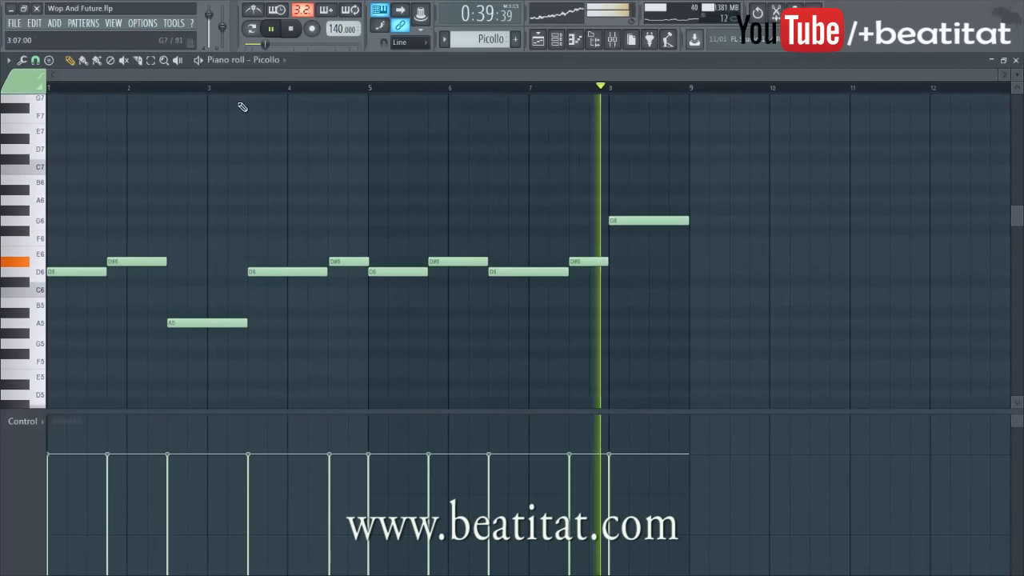
{"action": "key", "text": "F6"}
{"action": "key", "text": "space"}
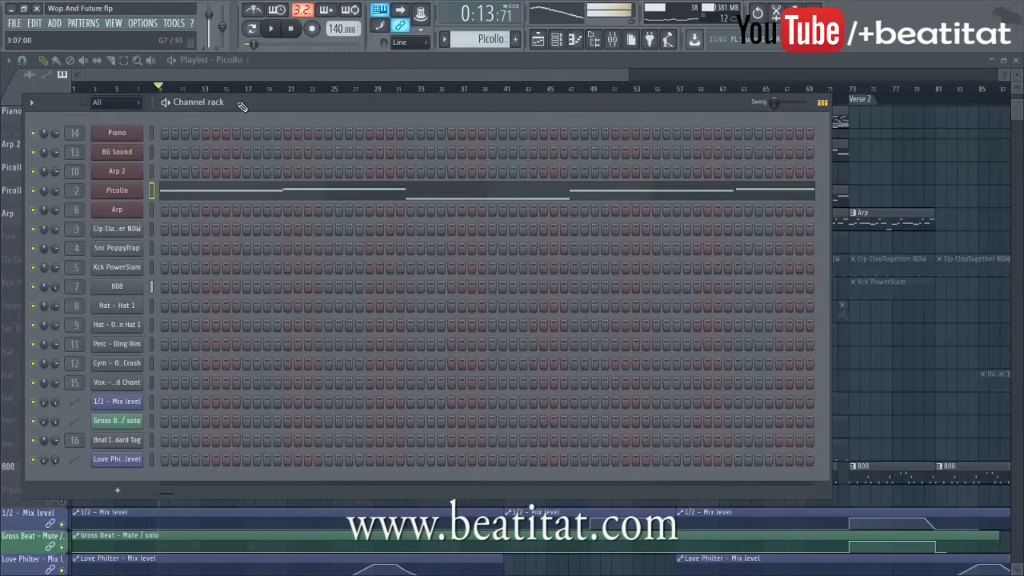
- Show the Arp 2 synth's patch and the Arp instrument's preset library and arpeggiator settings
{"action": "left_click", "coordinate": [141, 169]}
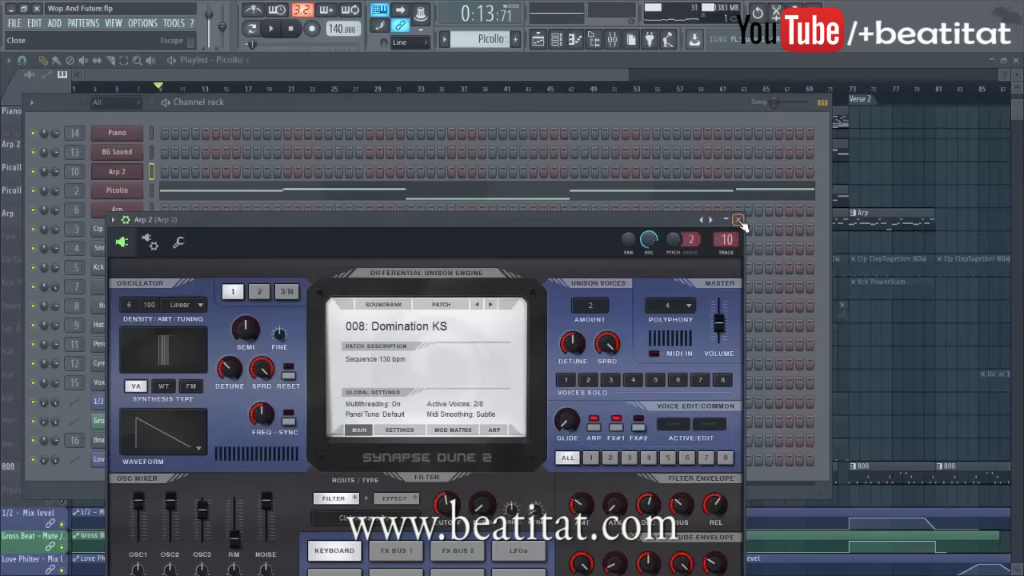
{"action": "left_click", "coordinate": [739, 222]}
{"action": "left_click", "coordinate": [120, 209]}
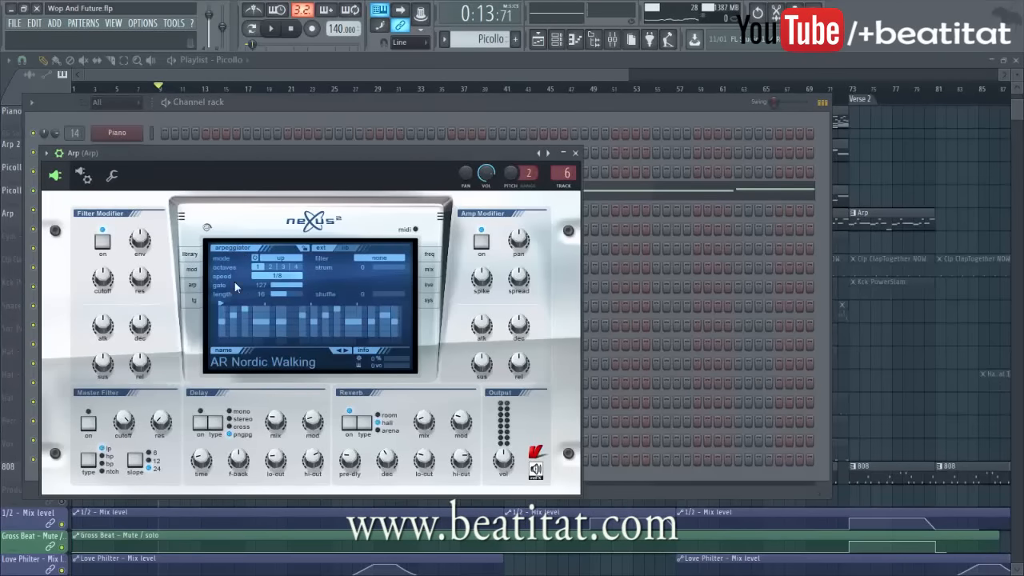
{"action": "left_click", "coordinate": [190, 255]}
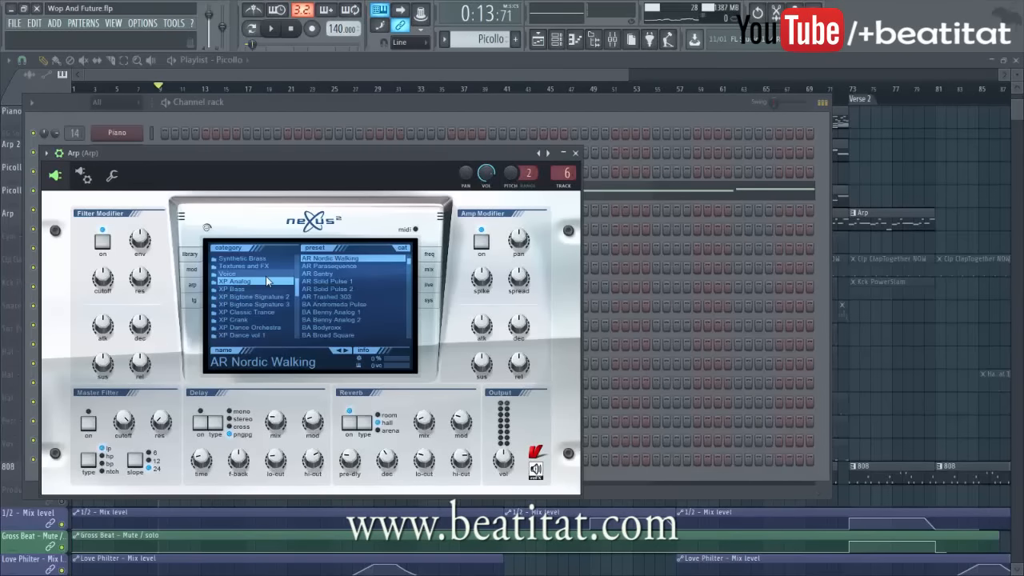
{"action": "left_click", "coordinate": [192, 286]}
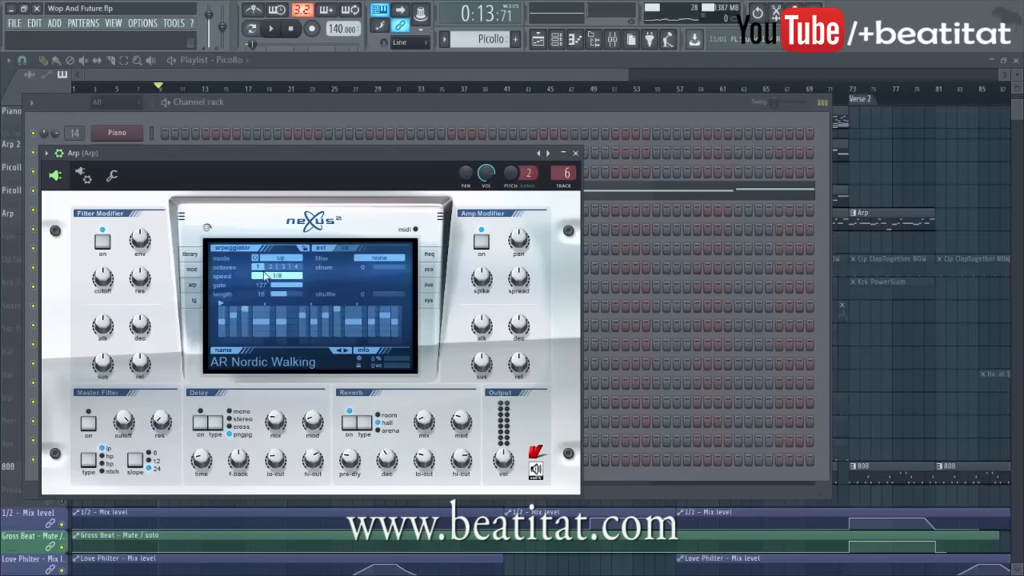
{"action": "left_click", "coordinate": [575, 152]}
- Show the Picollo instrument's preset, recheck the Arp's arpeggiator speed and return to the playlist
{"action": "left_click", "coordinate": [132, 195]}
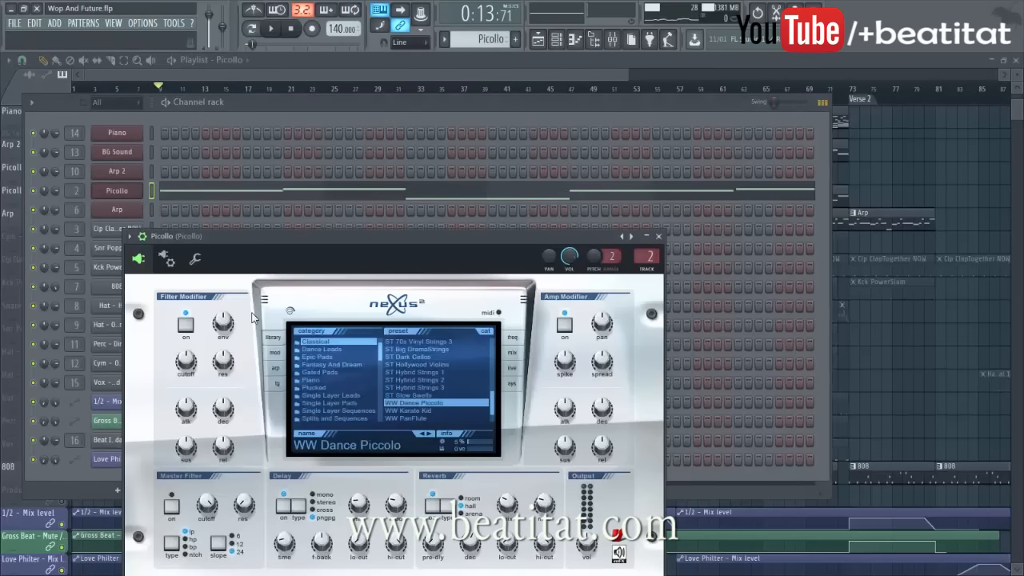
{"action": "left_click", "coordinate": [132, 213]}
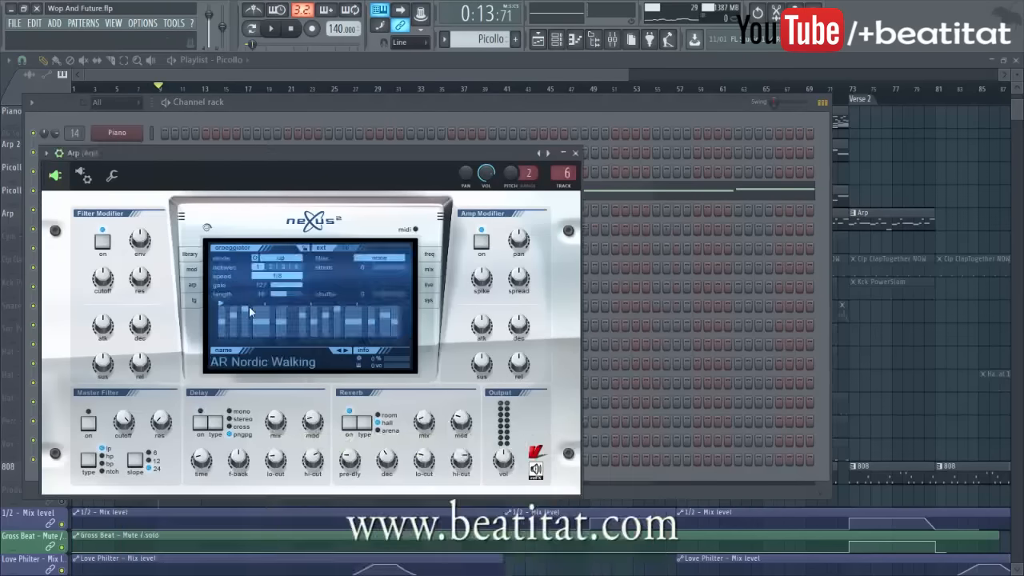
{"action": "left_click", "coordinate": [278, 275]}
{"action": "left_click", "coordinate": [573, 152]}
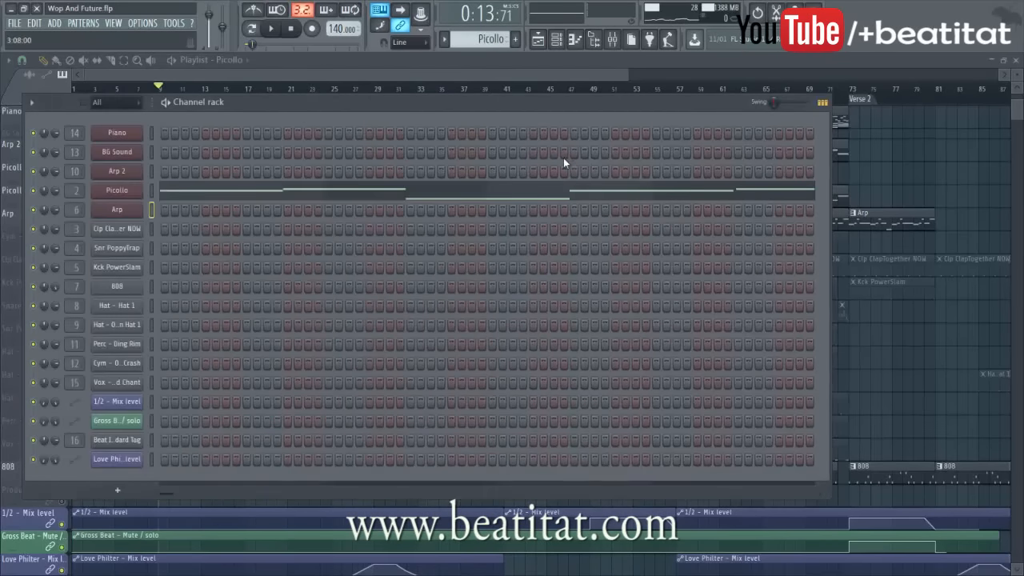
{"action": "left_click", "coordinate": [392, 59]}
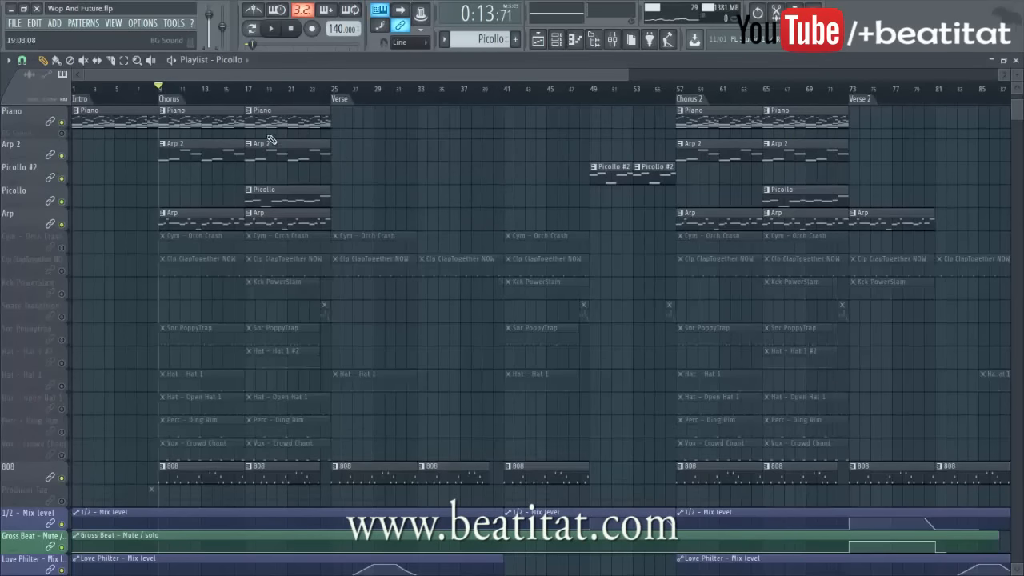
- Keep the song position at the Chorus after a mixer check and view the 808 pattern's notes in the piano roll
{"action": "left_click", "coordinate": [610, 38]}
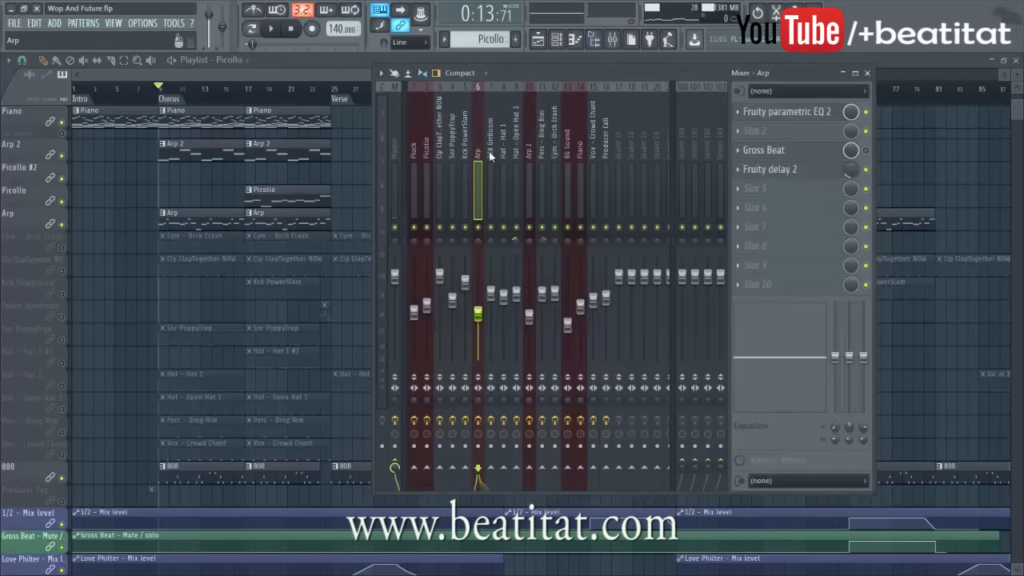
{"action": "left_click", "coordinate": [245, 92]}
{"action": "left_click", "coordinate": [160, 88]}
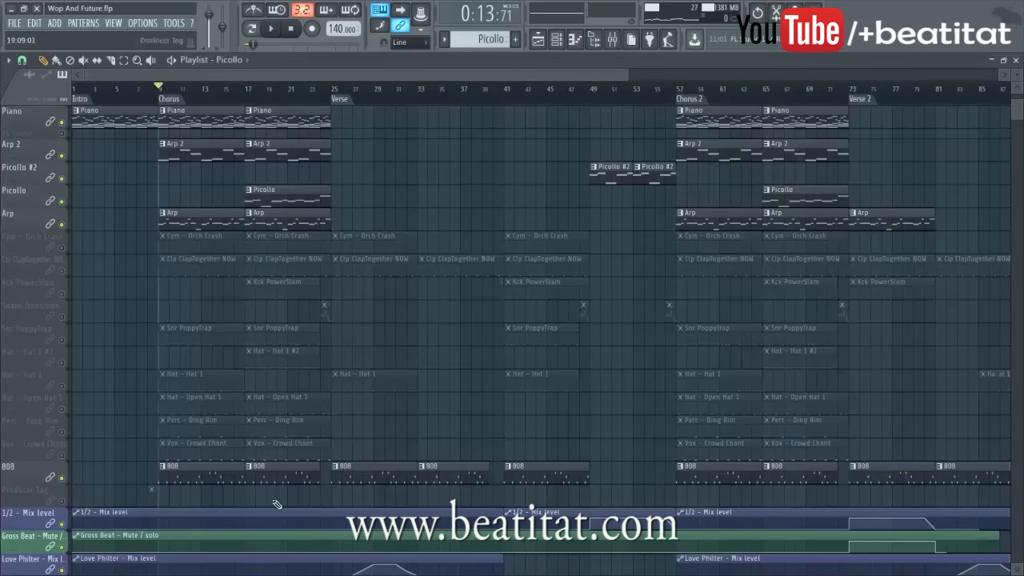
{"action": "double_click", "coordinate": [212, 467]}
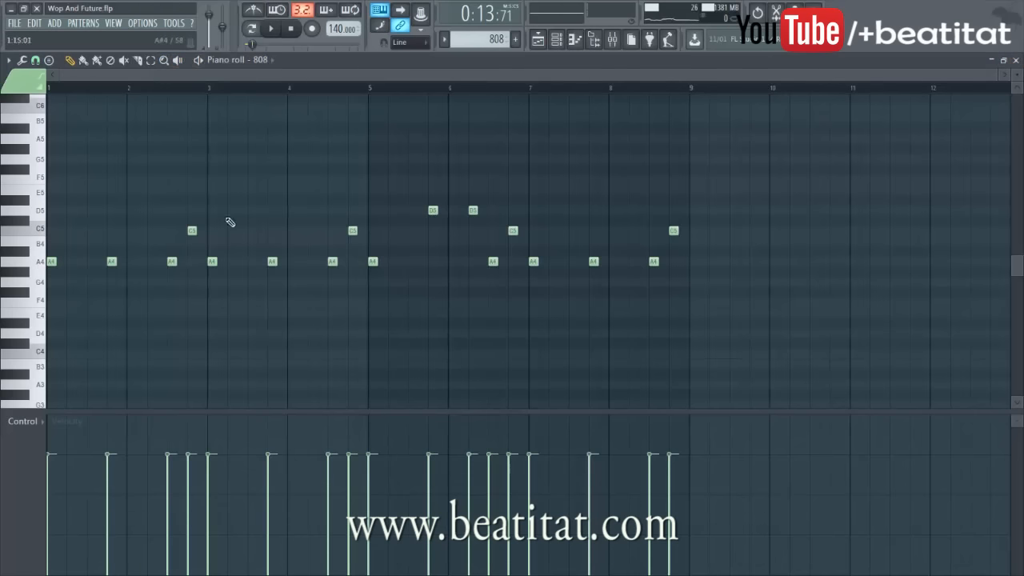
{"action": "left_click", "coordinate": [1014, 61]}
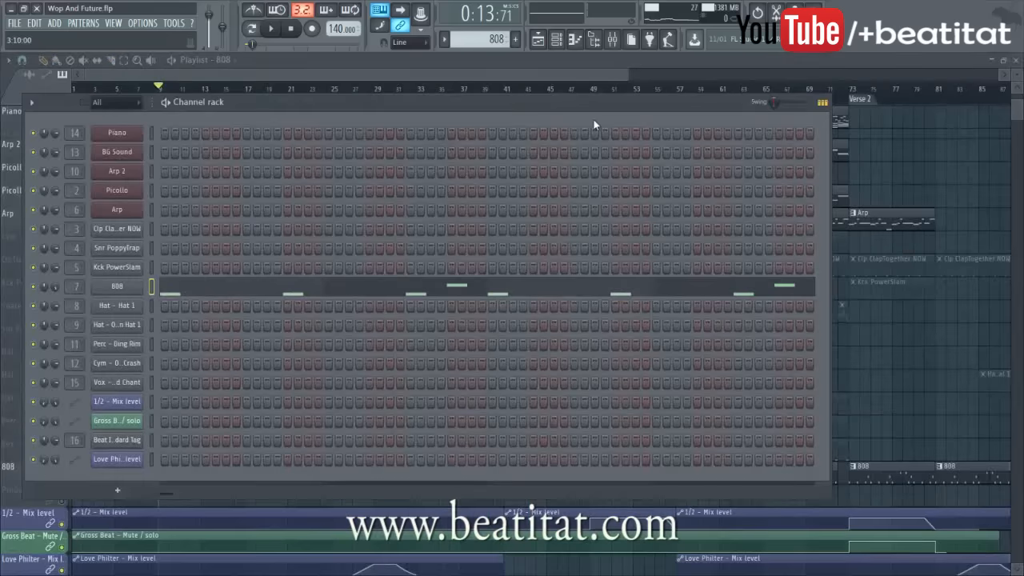
{"action": "key", "text": "F6"}
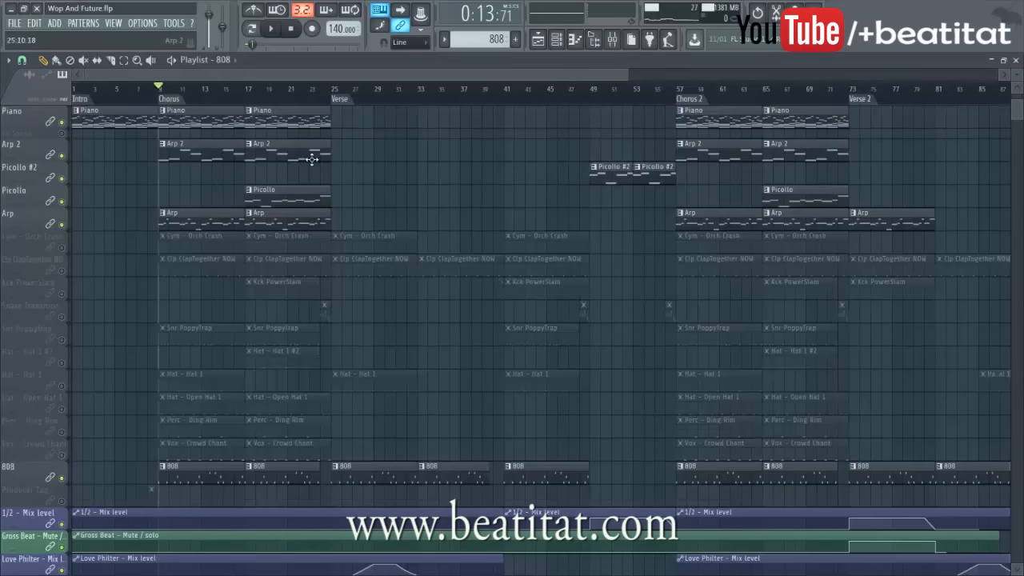
- Unmute the Cym - Orch Crash track and play the song from the Chorus
{"action": "left_click", "coordinate": [62, 247]}
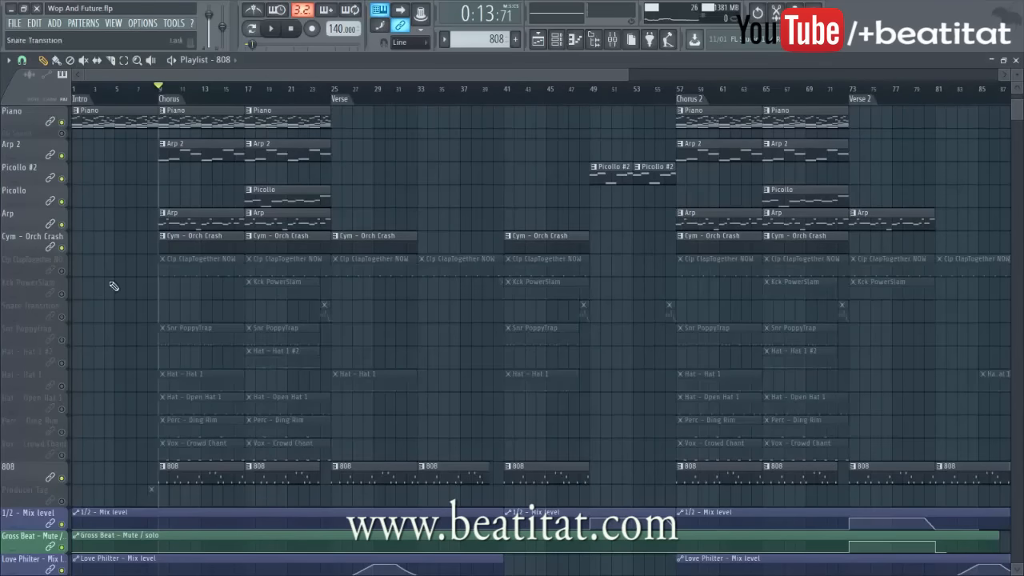
{"action": "key", "text": "space"}
{"action": "scroll", "coordinate": [243, 224], "scroll_direction": "up", "scroll_amount": 1}
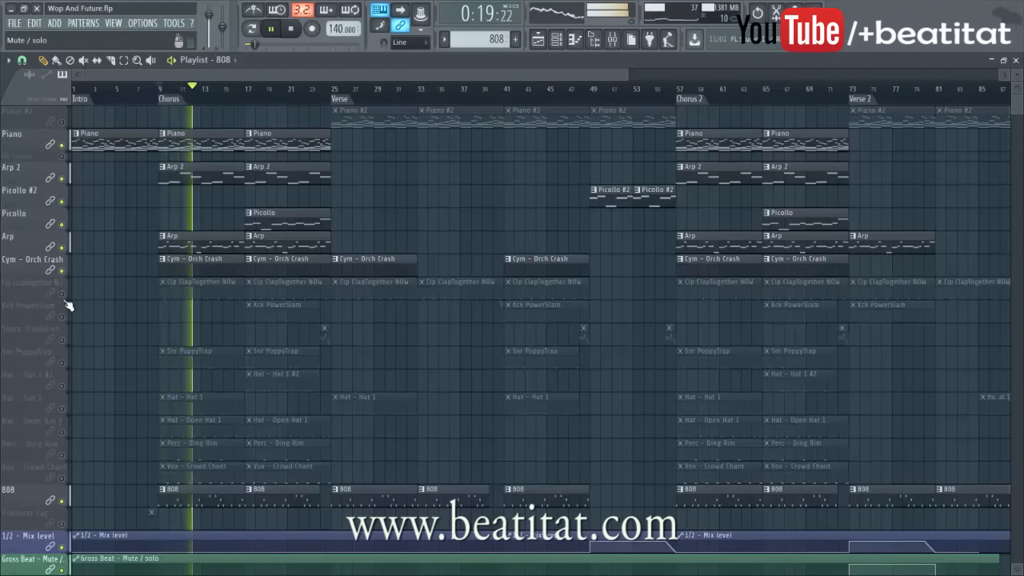
- Stop playback and examine the full Clp ClapTogether NOW pattern in the piano roll and channel rack
{"action": "double_click", "coordinate": [228, 286]}
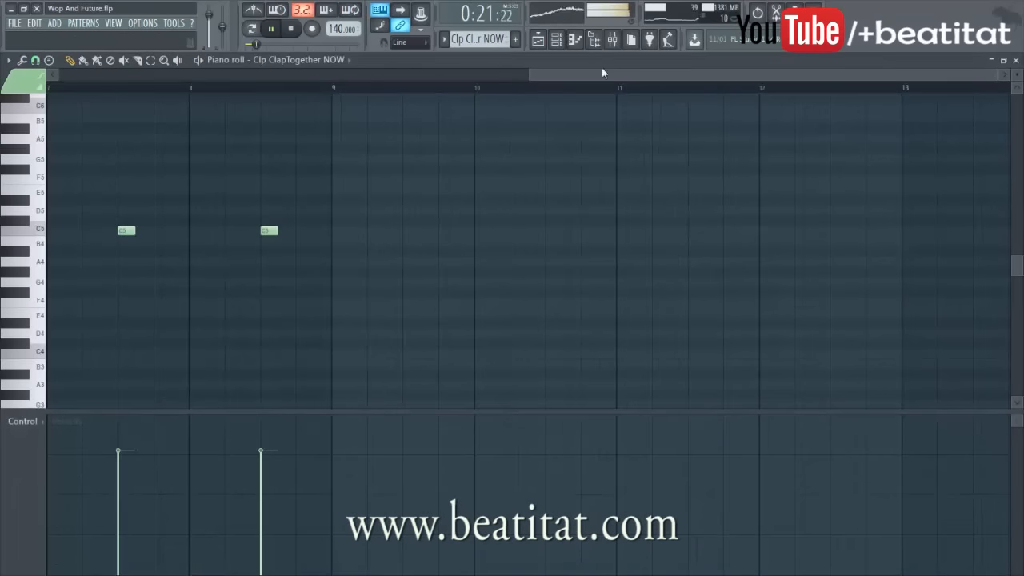
{"action": "key", "text": "space"}
{"action": "left_click_drag", "start_coordinate": [534, 76], "coordinate": [59, 78]}
{"action": "left_click", "coordinate": [559, 39]}
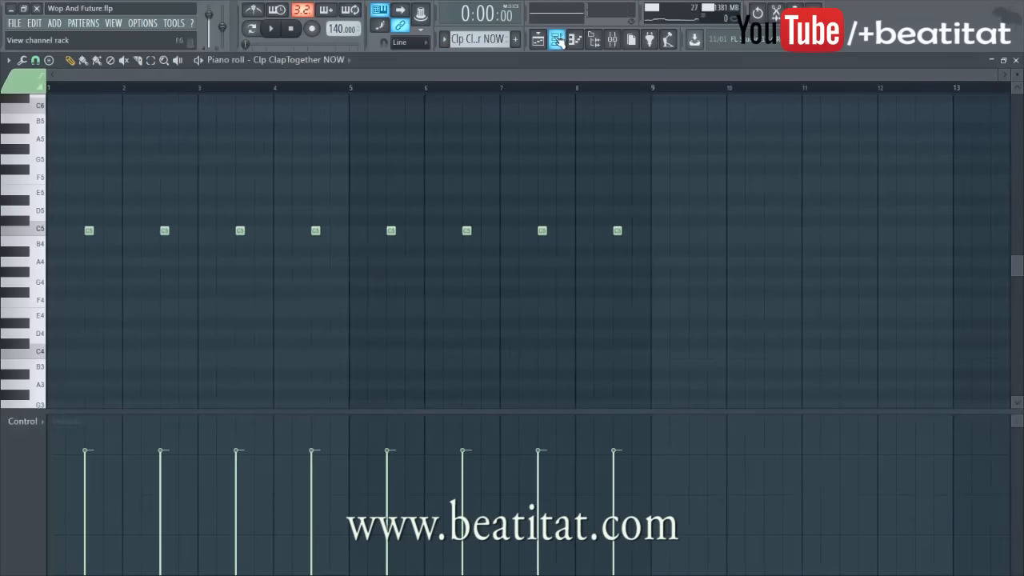
{"action": "left_click", "coordinate": [558, 39]}
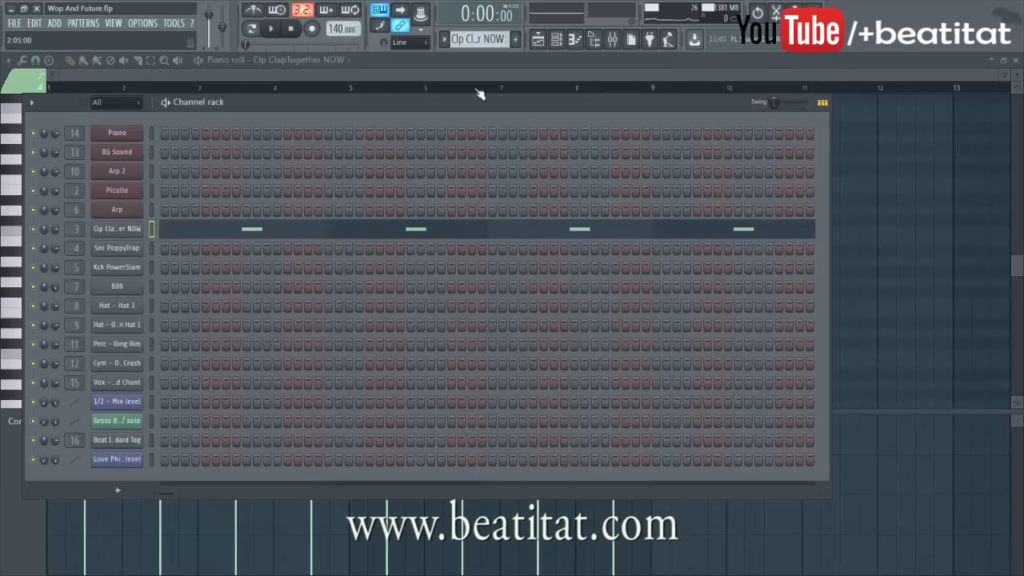
{"action": "left_click", "coordinate": [1001, 64]}
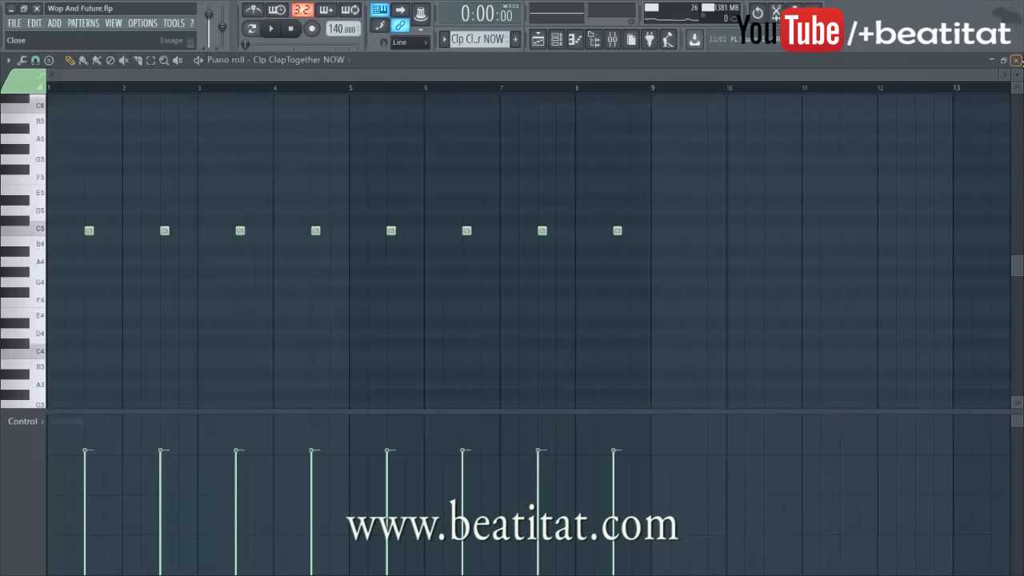
- Unmute the Snr PoppyTrap track in the playlist and view its full pattern in the piano roll
{"action": "left_click", "coordinate": [347, 73]}
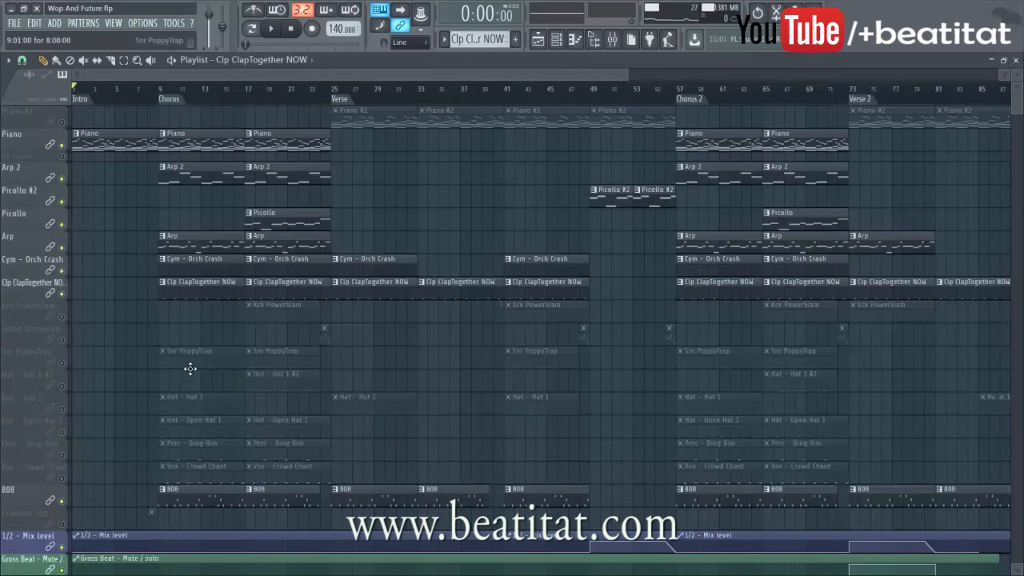
{"action": "left_click", "coordinate": [62, 362]}
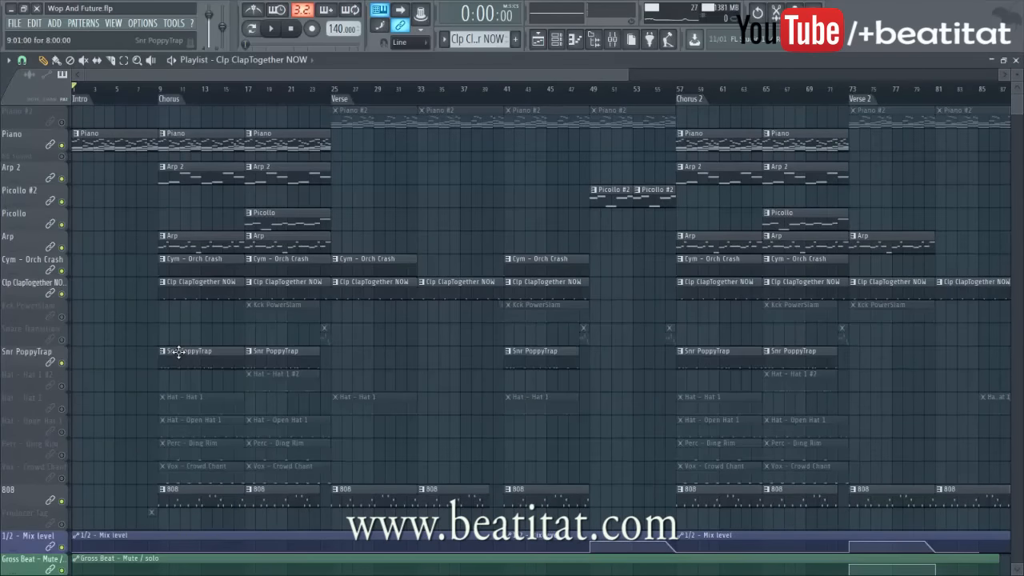
{"action": "left_click", "coordinate": [208, 377]}
{"action": "double_click", "coordinate": [206, 359]}
{"action": "left_click_drag", "start_coordinate": [374, 75], "coordinate": [60, 75]}
{"action": "key", "text": "Escape"}
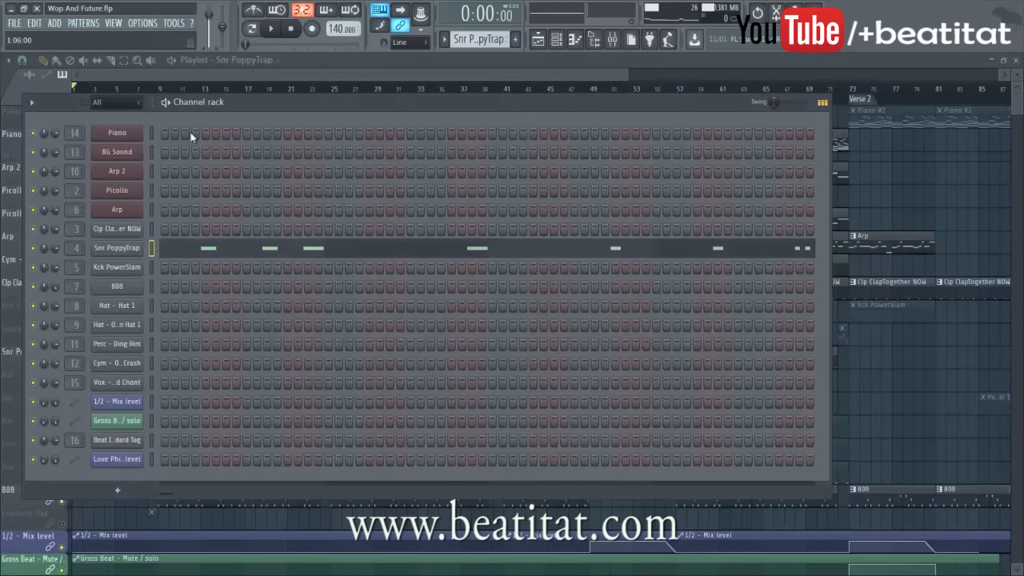
- Play the song from the Chorus and mute the tracks from Piano through Cym - Orch Crash
{"action": "key", "text": "space"}
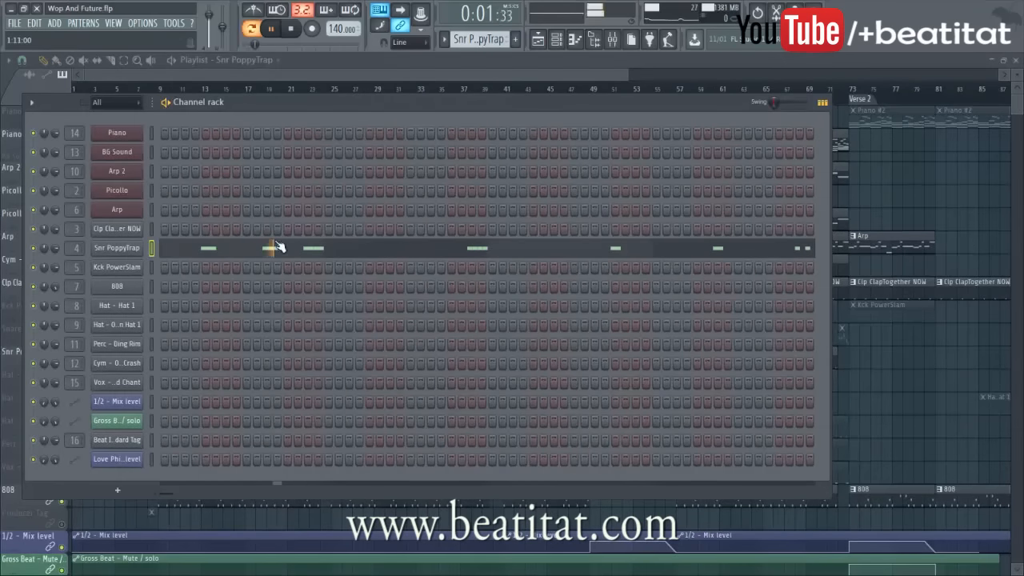
{"action": "key", "text": "F6"}
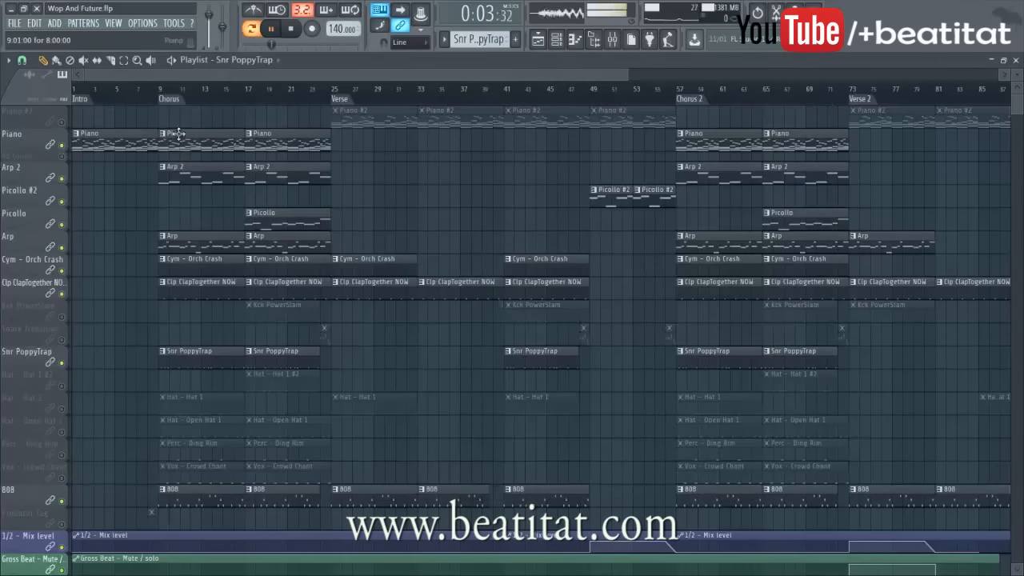
{"action": "left_click", "coordinate": [162, 93]}
{"action": "left_click_drag", "start_coordinate": [62, 145], "coordinate": [61, 271]}
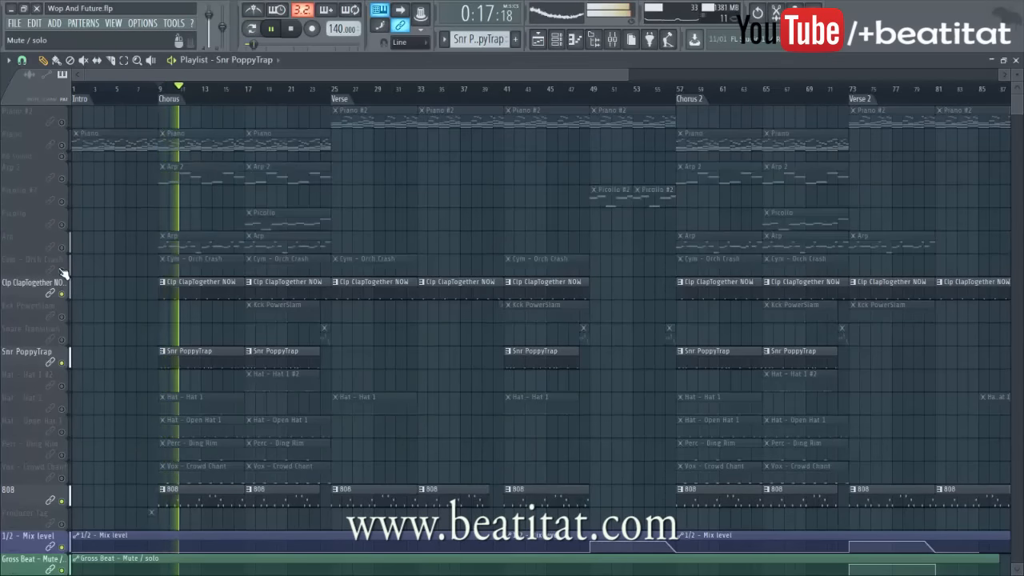
- Show the effects on the Snr PoppyTrap mixer track and return to the playlist
{"action": "scroll", "coordinate": [201, 329], "scroll_direction": "down", "scroll_amount": 2}
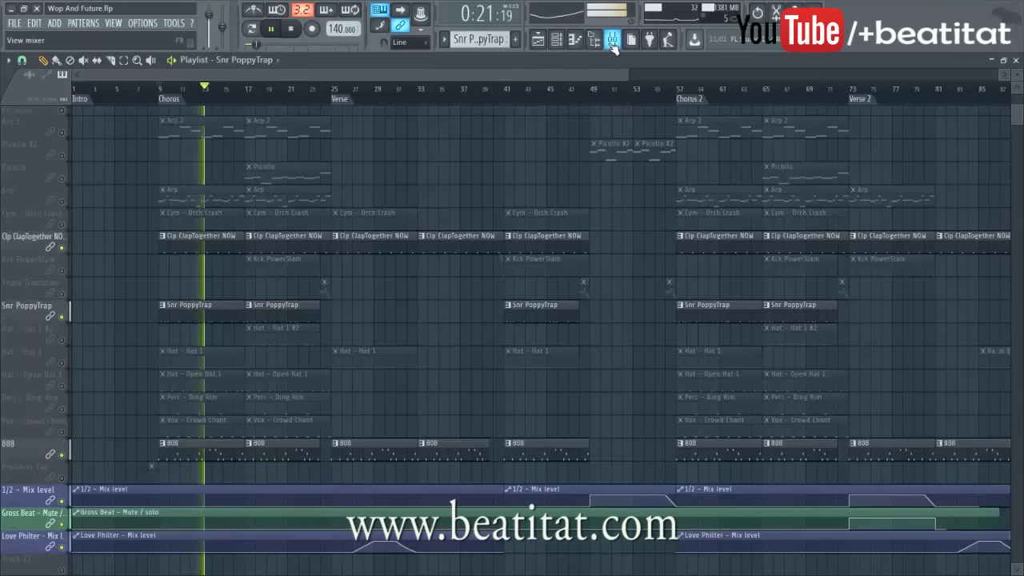
{"action": "key", "text": "F9"}
{"action": "left_click", "coordinate": [455, 179]}
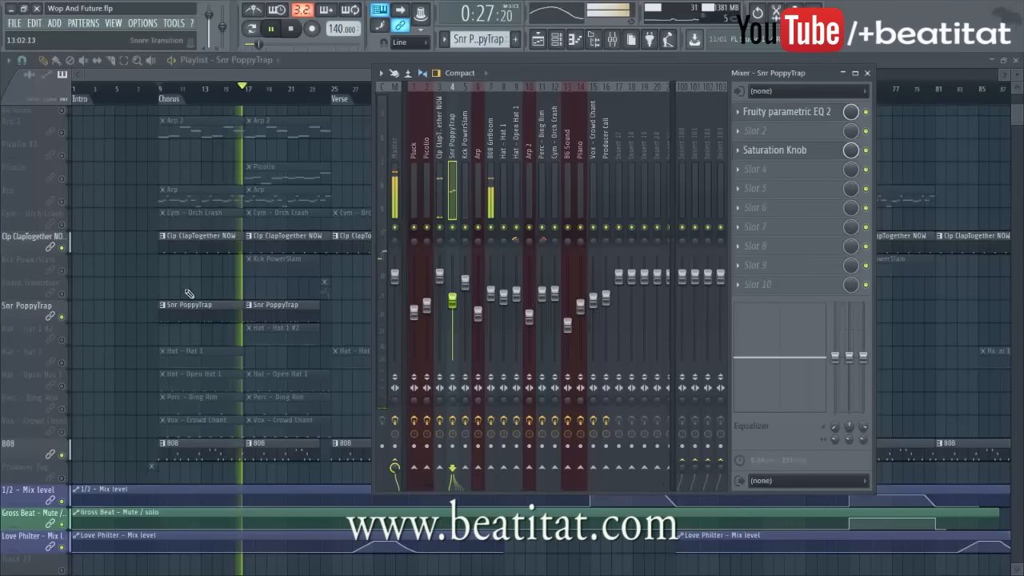
{"action": "key", "text": "F9"}
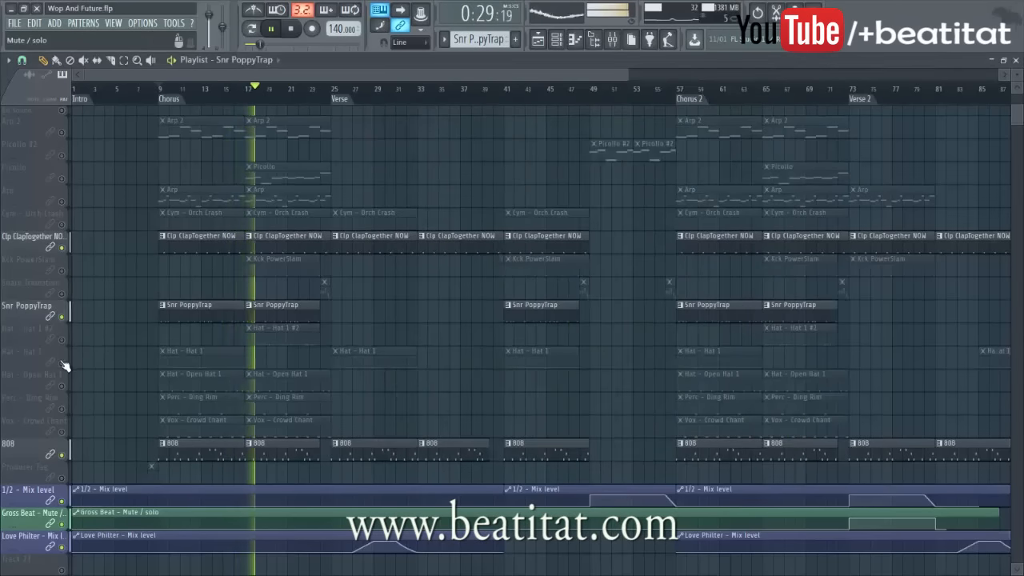
- Unmute the Hat - Hat 1 and Hat - Hat 1 #2 tracks, playing from the Chorus before stopping playback
{"action": "left_click_drag", "start_coordinate": [62, 362], "coordinate": [66, 350]}
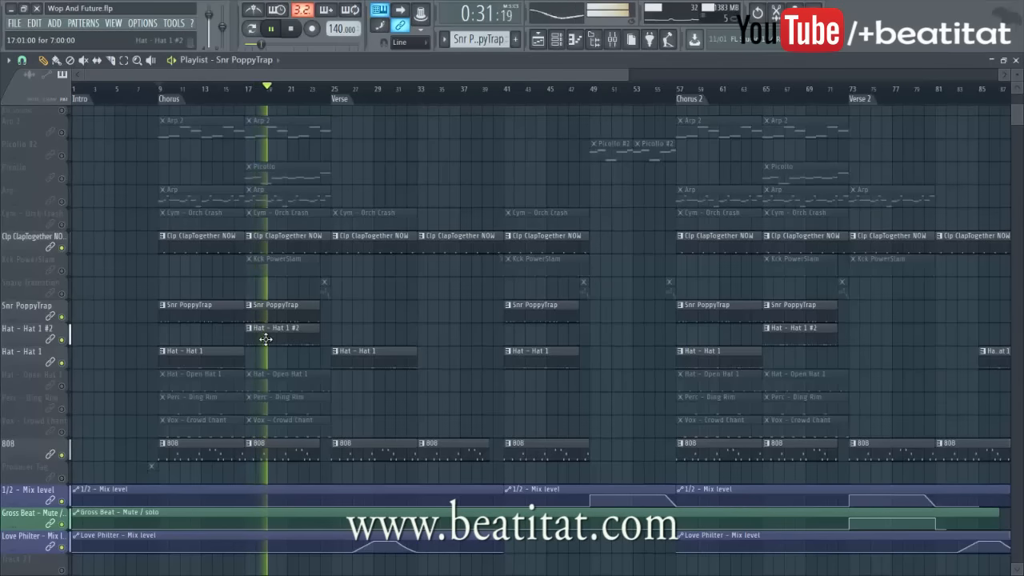
{"action": "left_click", "coordinate": [170, 101]}
{"action": "key", "text": "space"}
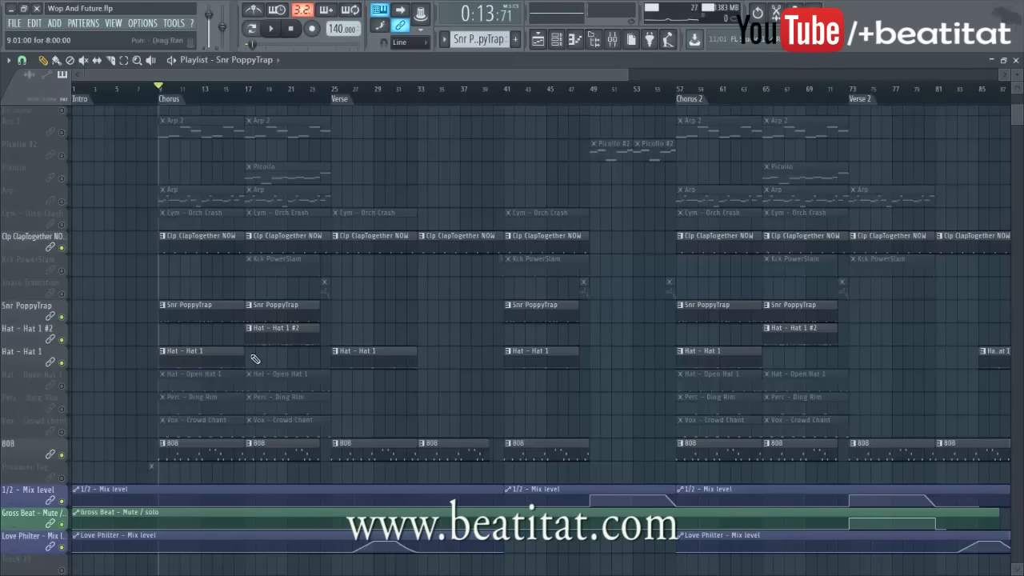
- Set the song position to bar 17 and examine the Hat - Hat 1 #2 pattern in the piano roll
{"action": "left_click", "coordinate": [249, 100]}
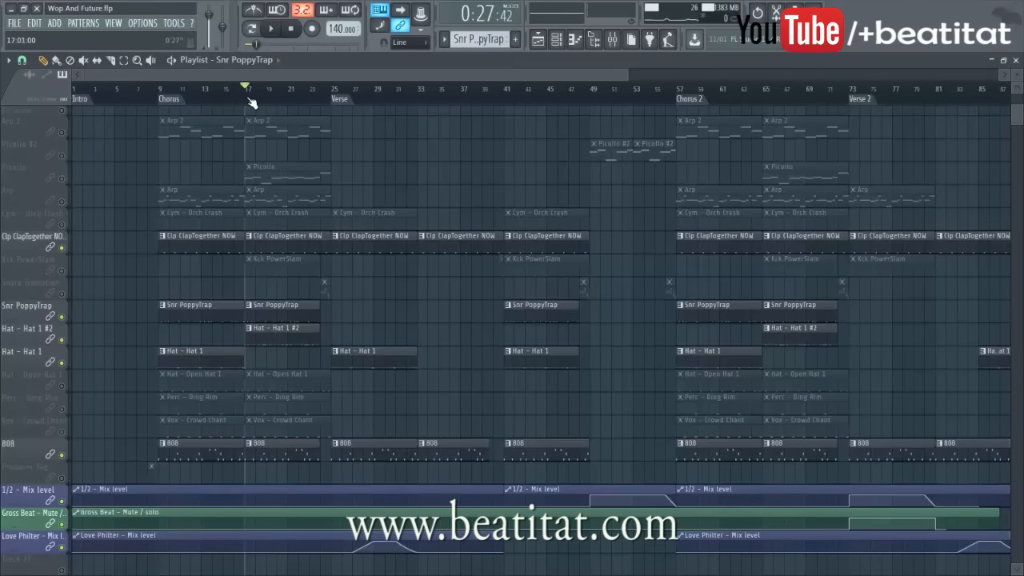
{"action": "double_click", "coordinate": [276, 326]}
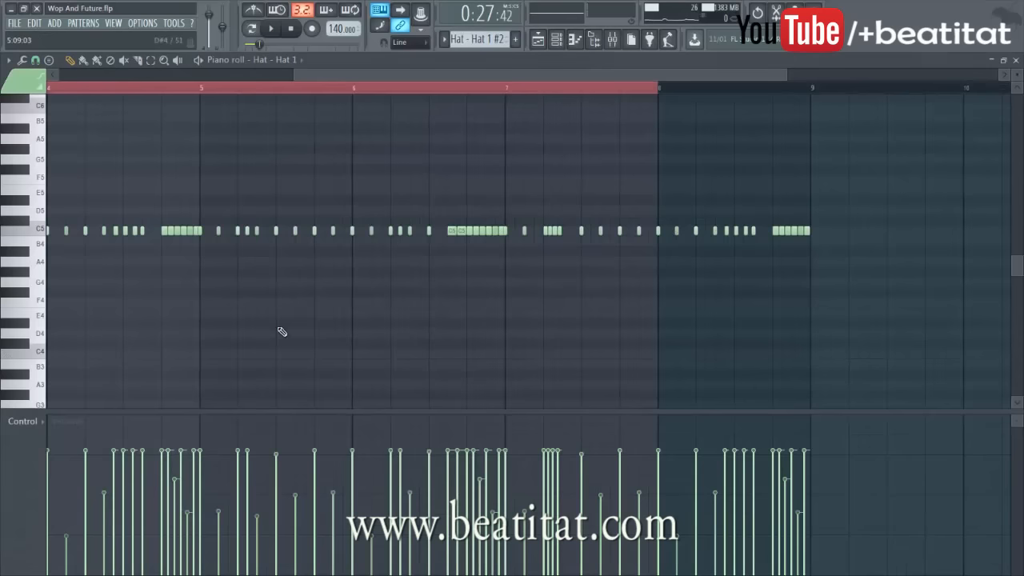
{"action": "left_click_drag", "start_coordinate": [72, 166], "coordinate": [54, 168]}
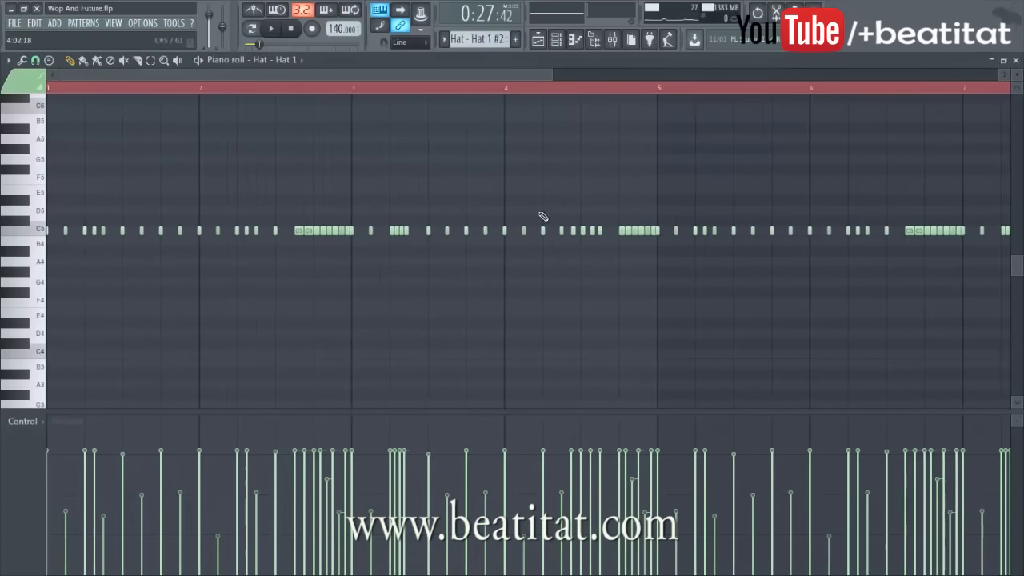
{"action": "left_click_drag", "start_coordinate": [510, 72], "coordinate": [644, 223]}
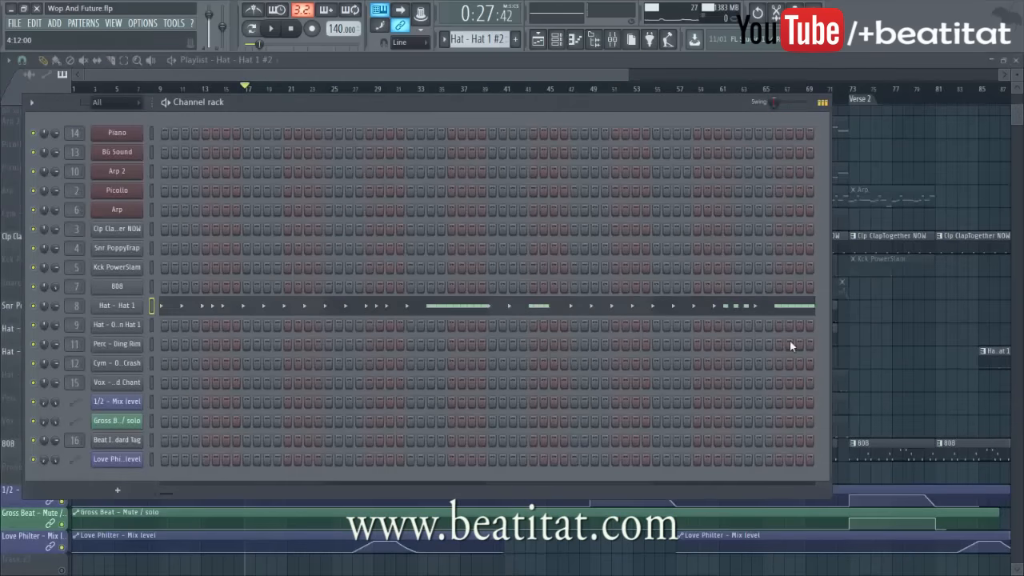
{"action": "left_click", "coordinate": [847, 356]}
- Examine the full Hat - Hat 1 pattern from the Chorus in the piano roll and return to the playlist
{"action": "left_click", "coordinate": [201, 372]}
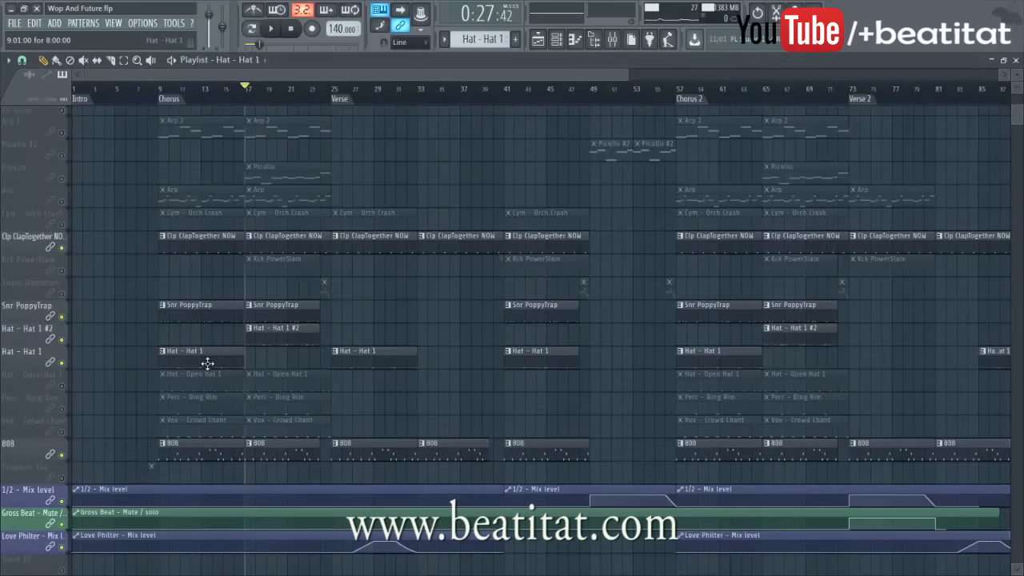
{"action": "double_click", "coordinate": [208, 363]}
{"action": "left_click_drag", "start_coordinate": [373, 77], "coordinate": [68, 101]}
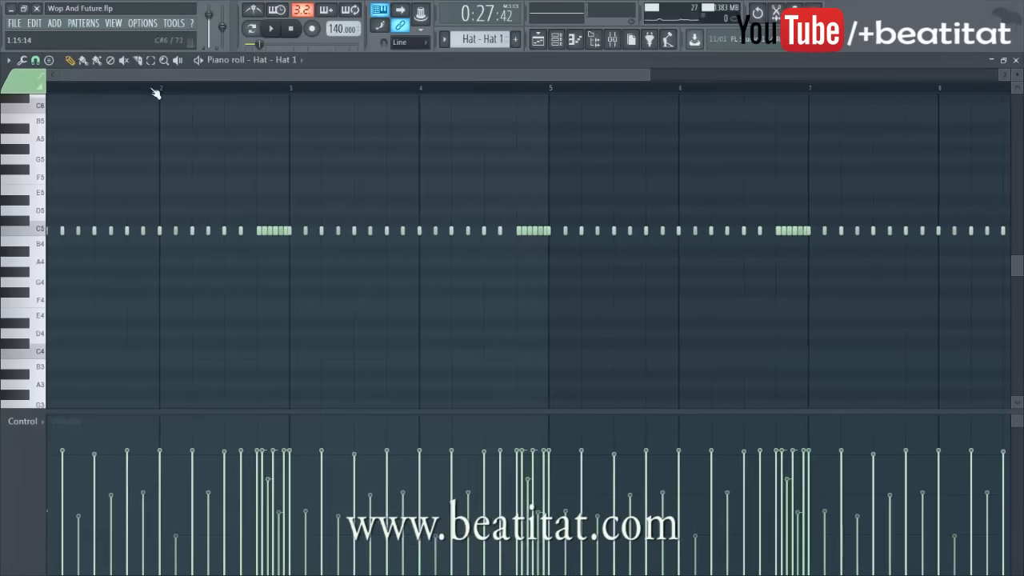
{"action": "left_click_drag", "start_coordinate": [647, 75], "coordinate": [992, 76]}
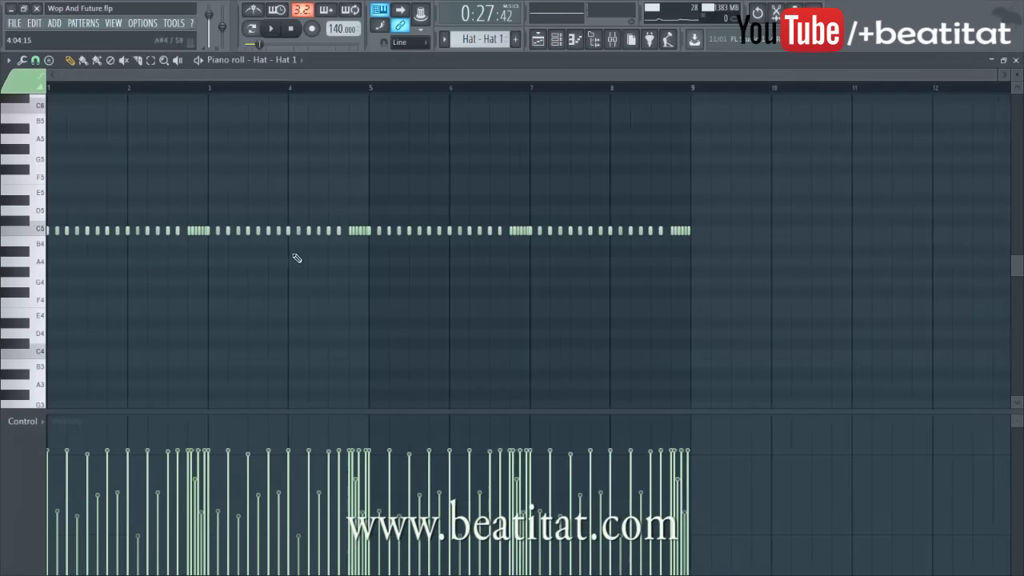
{"action": "left_click", "coordinate": [1015, 62]}
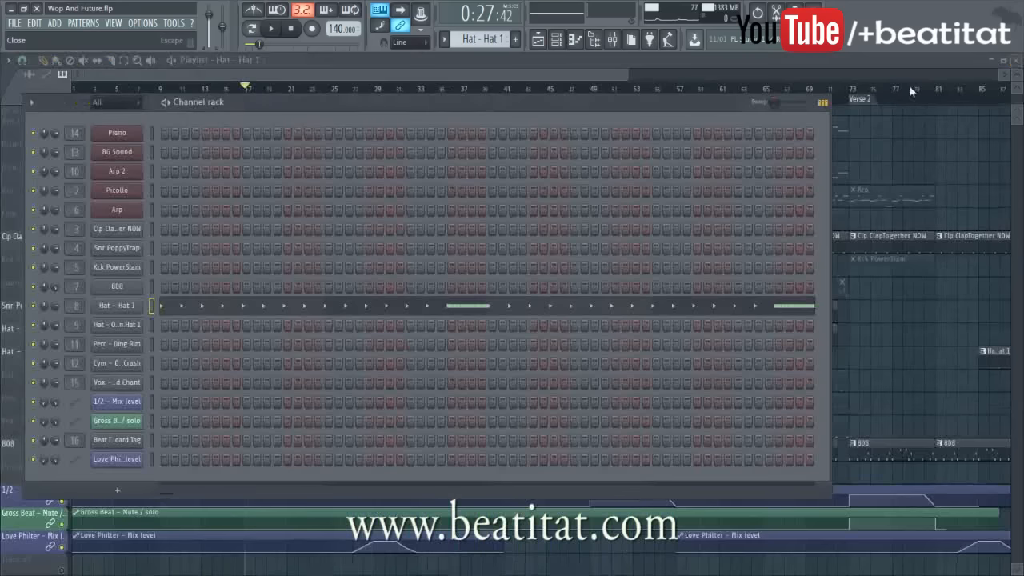
{"action": "left_click", "coordinate": [487, 75]}
- Recheck the full Hat - Hat 1 #2 pattern in the piano roll and play the song from bar 17
{"action": "double_click", "coordinate": [282, 333]}
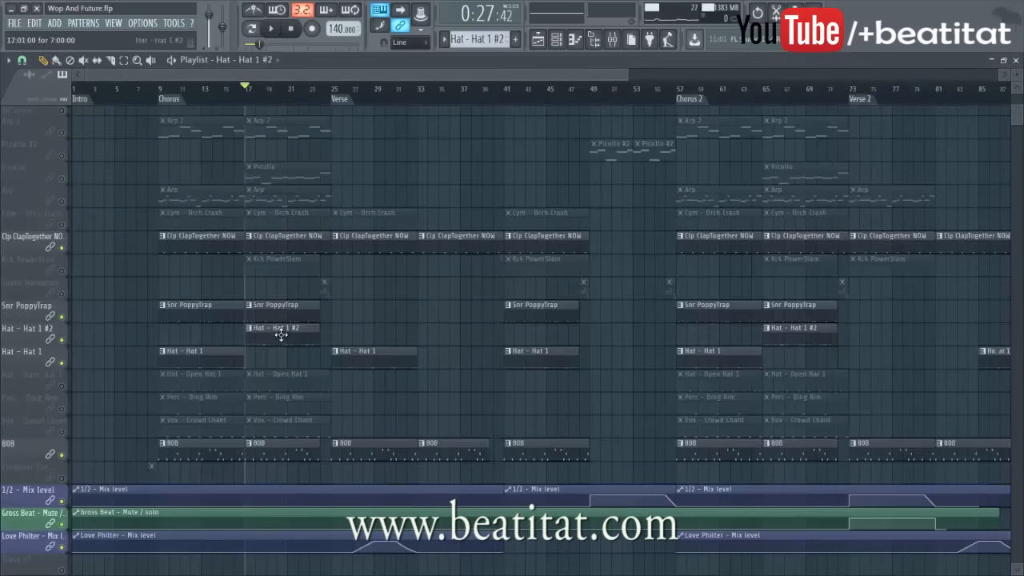
{"action": "scroll", "coordinate": [350, 93], "scroll_direction": "down", "scroll_amount": 3}
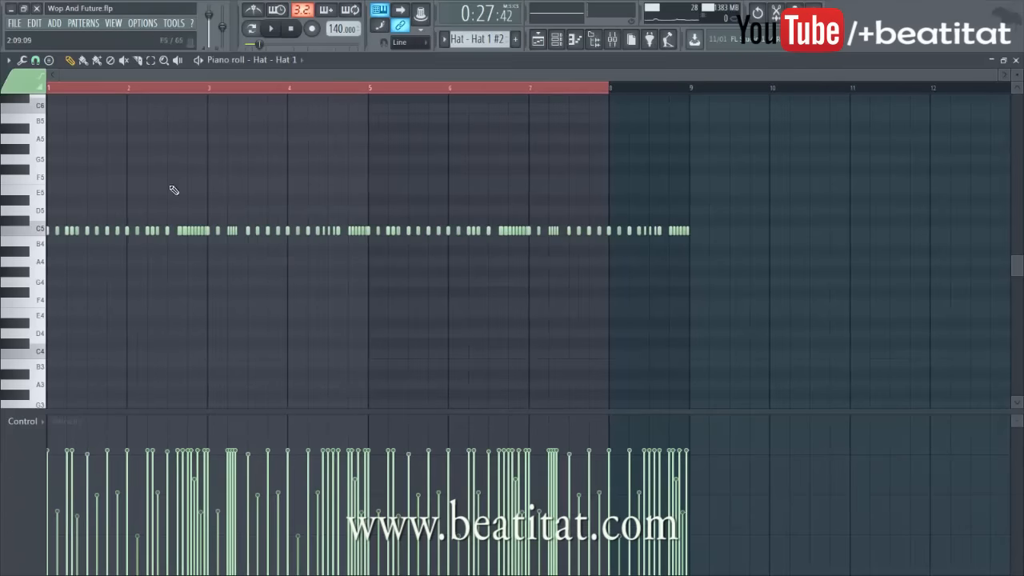
{"action": "left_click", "coordinate": [270, 29]}
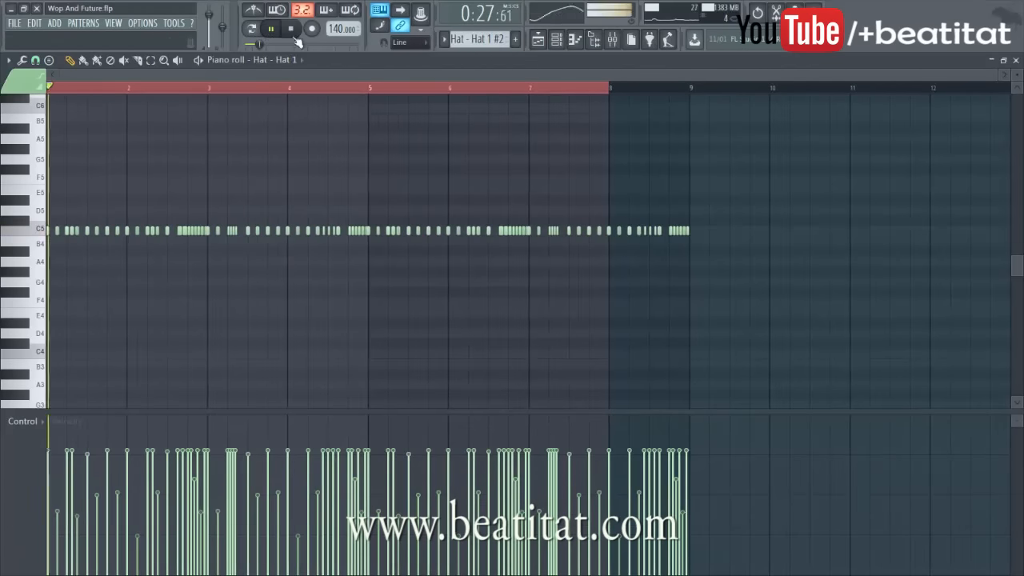
{"action": "left_click", "coordinate": [1016, 60]}
{"action": "left_click", "coordinate": [365, 76]}
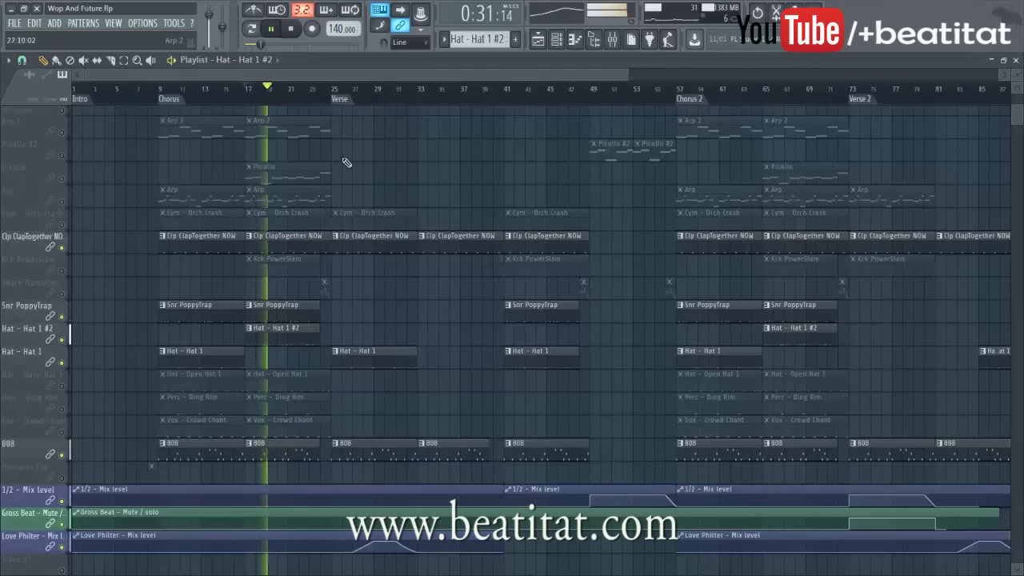
- Unmute the Hat - Open Hat 1 track during playback from the Chorus and examine its pattern in the piano roll
{"action": "left_click", "coordinate": [162, 94]}
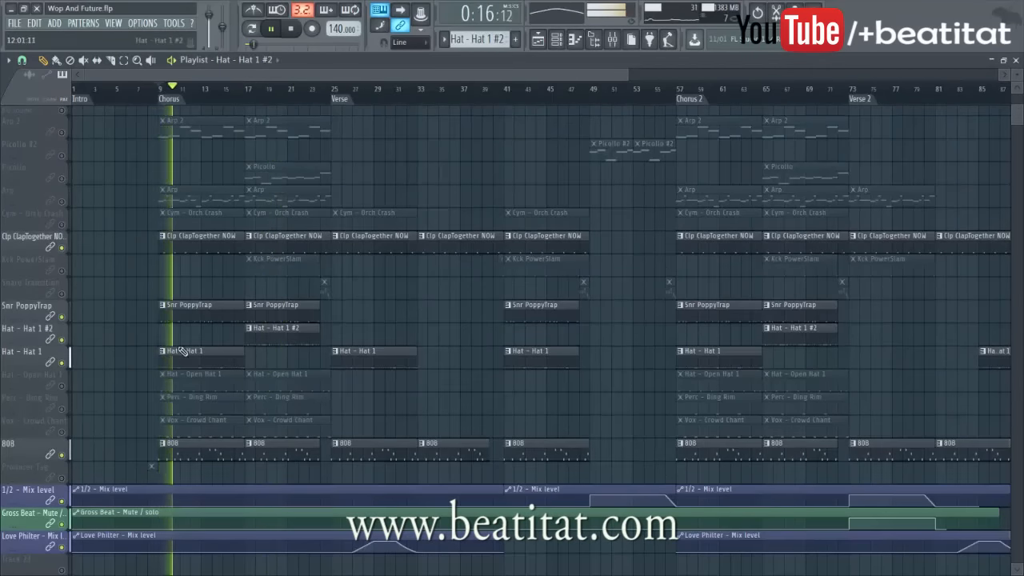
{"action": "left_click", "coordinate": [68, 391]}
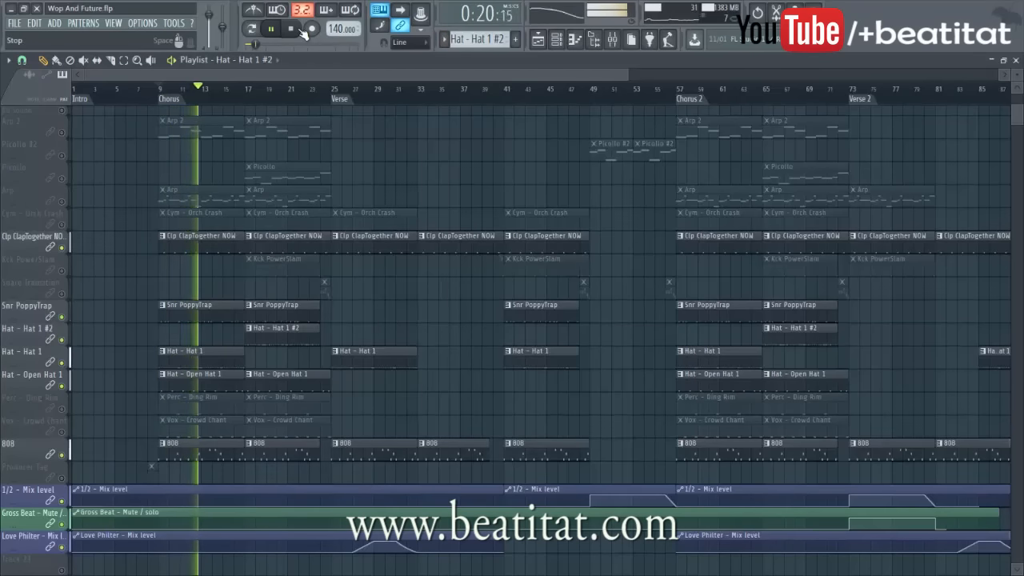
{"action": "double_click", "coordinate": [223, 382]}
{"action": "scroll", "coordinate": [447, 77], "scroll_direction": "up", "scroll_amount": 4}
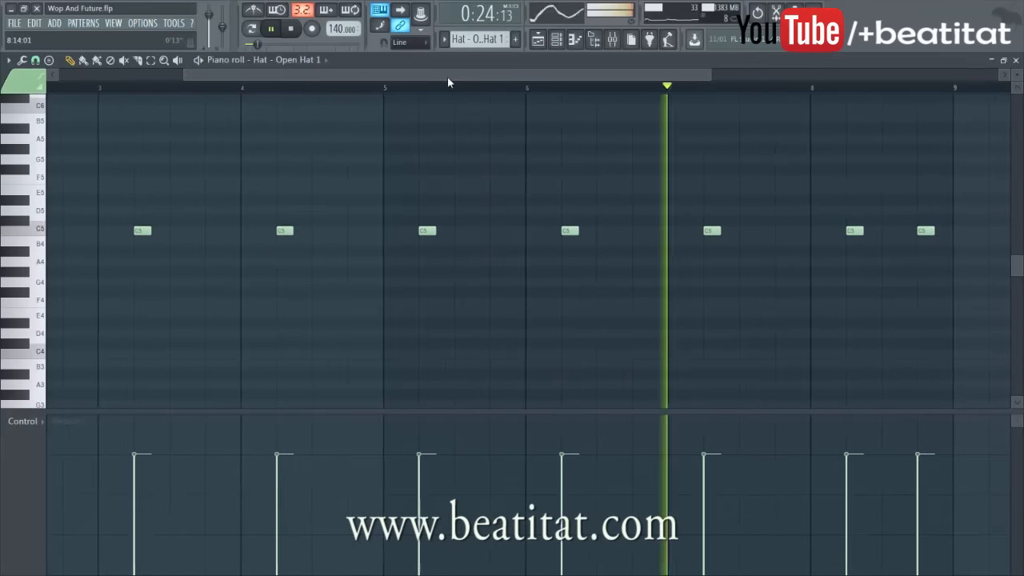
{"action": "scroll", "coordinate": [446, 89], "scroll_direction": "down", "scroll_amount": 4}
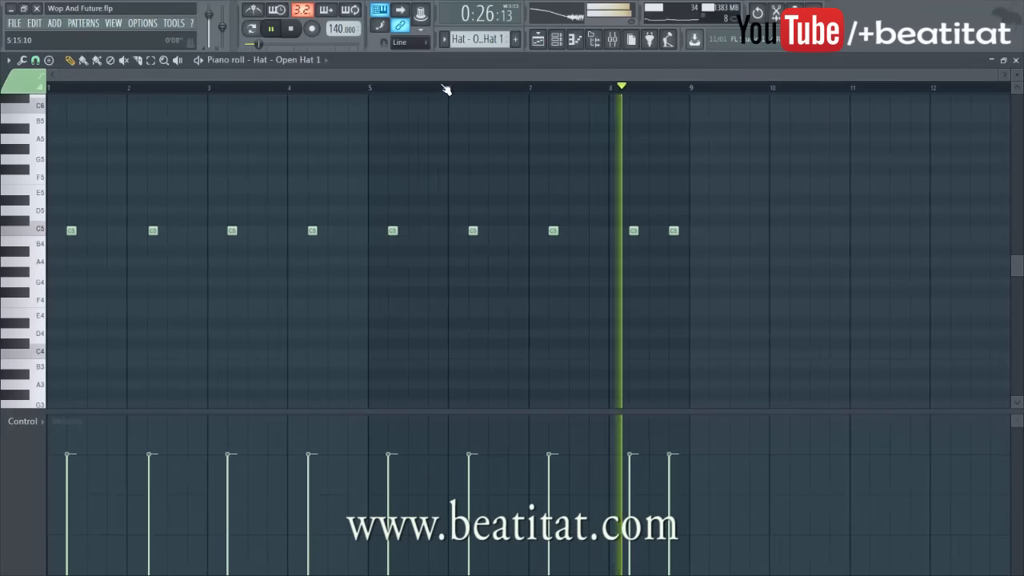
{"action": "left_click", "coordinate": [1015, 60]}
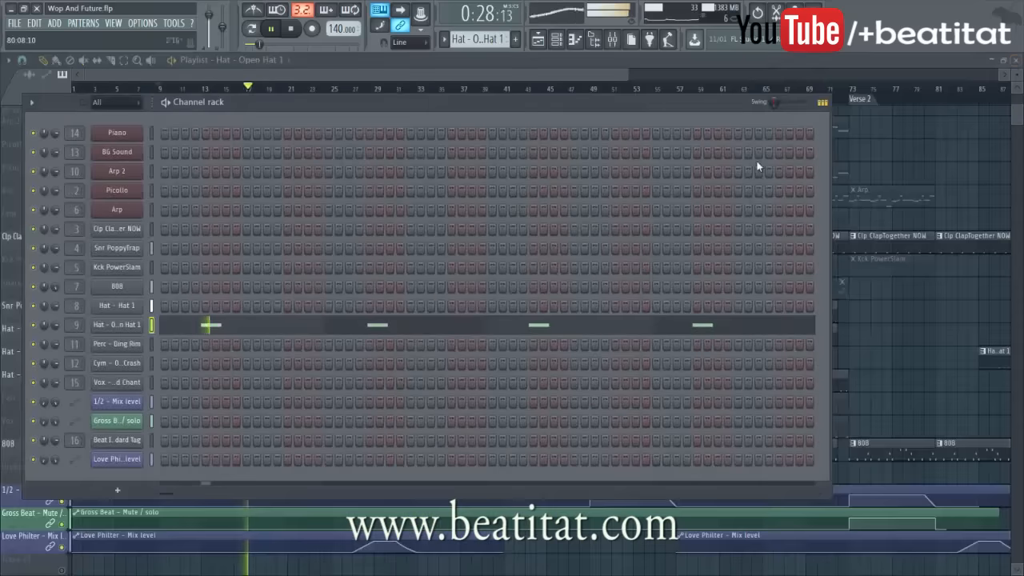
{"action": "left_click", "coordinate": [608, 77]}
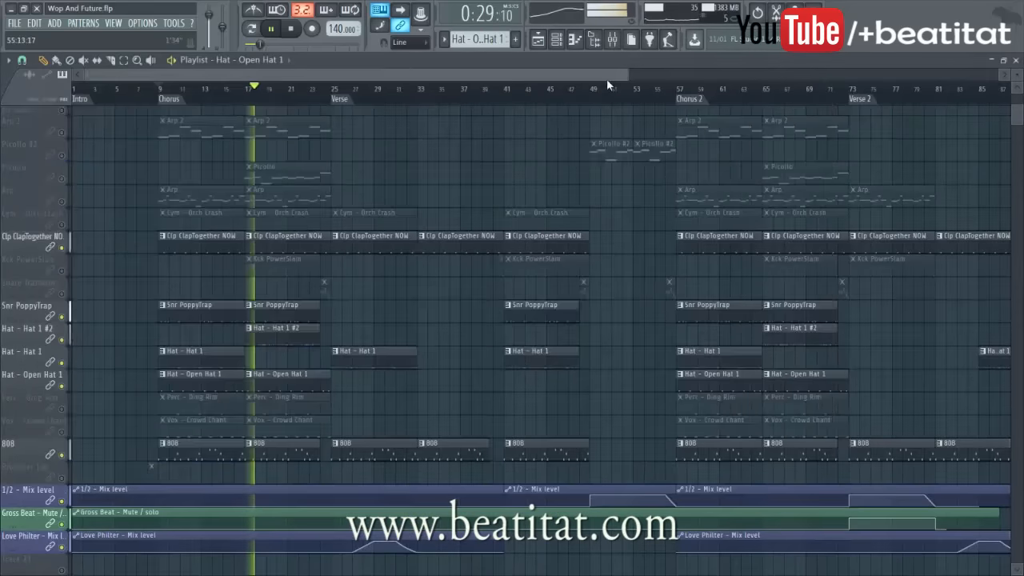
- Unmute the Perc - Ding Rim and Vox - Crowd Chant tracks and play the song from the Chorus
{"action": "left_click", "coordinate": [65, 407]}
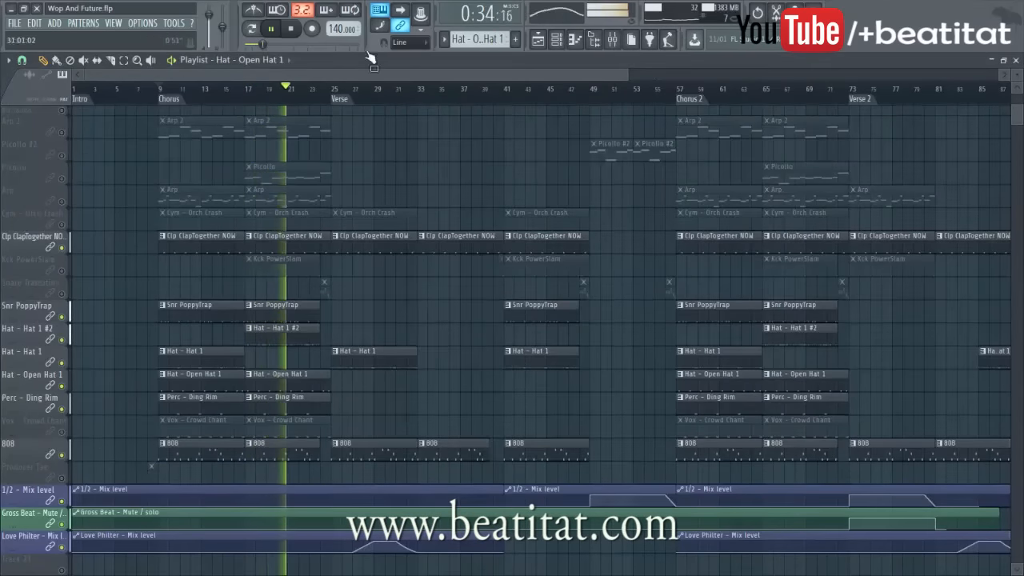
{"action": "key", "text": "space"}
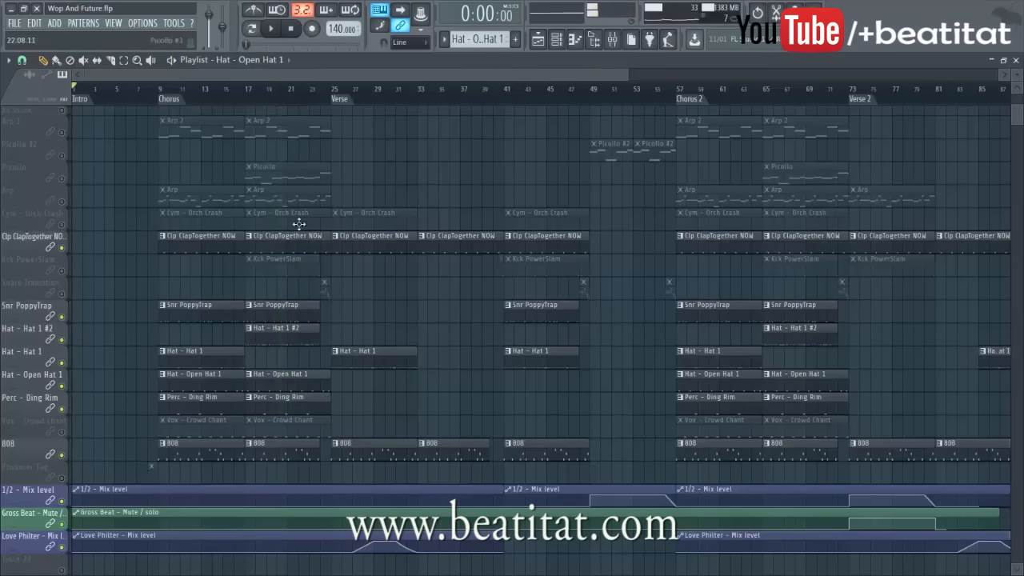
{"action": "left_click_drag", "start_coordinate": [171, 88], "coordinate": [159, 90]}
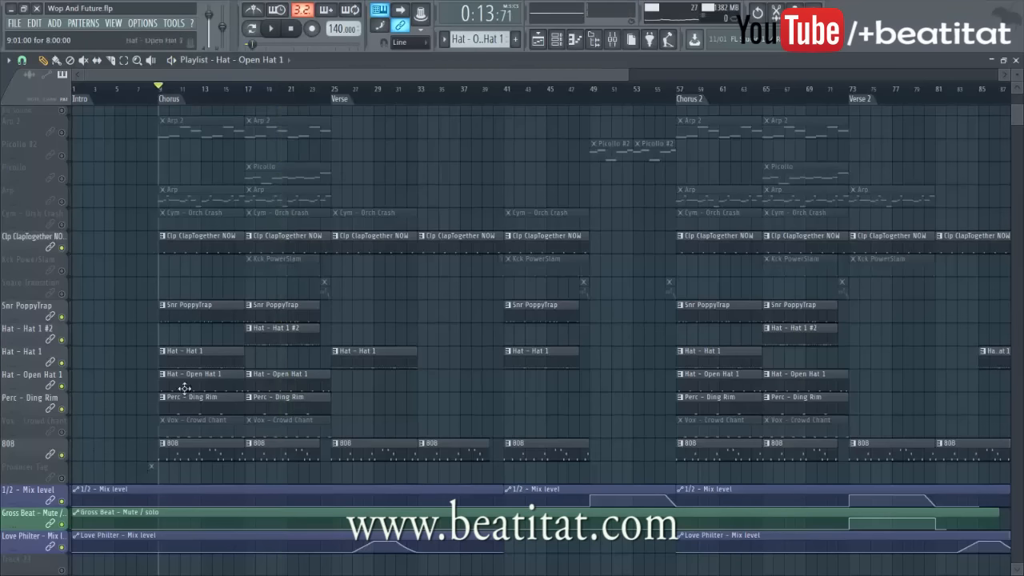
{"action": "left_click", "coordinate": [62, 433]}
{"action": "left_click", "coordinate": [279, 34]}
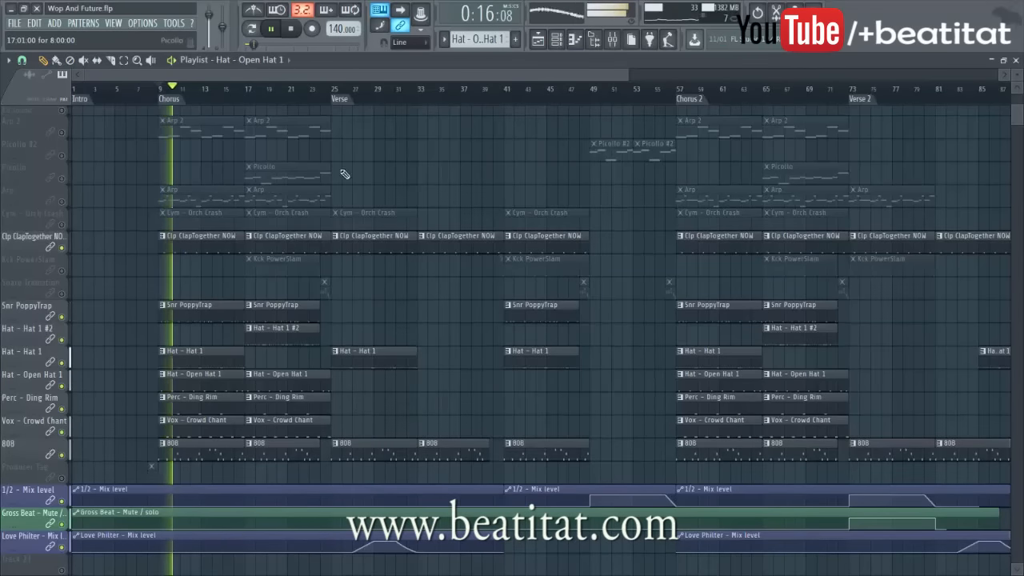
- Show the effects on the Vox - Crowd Chant mixer track
{"action": "left_click", "coordinate": [613, 39]}
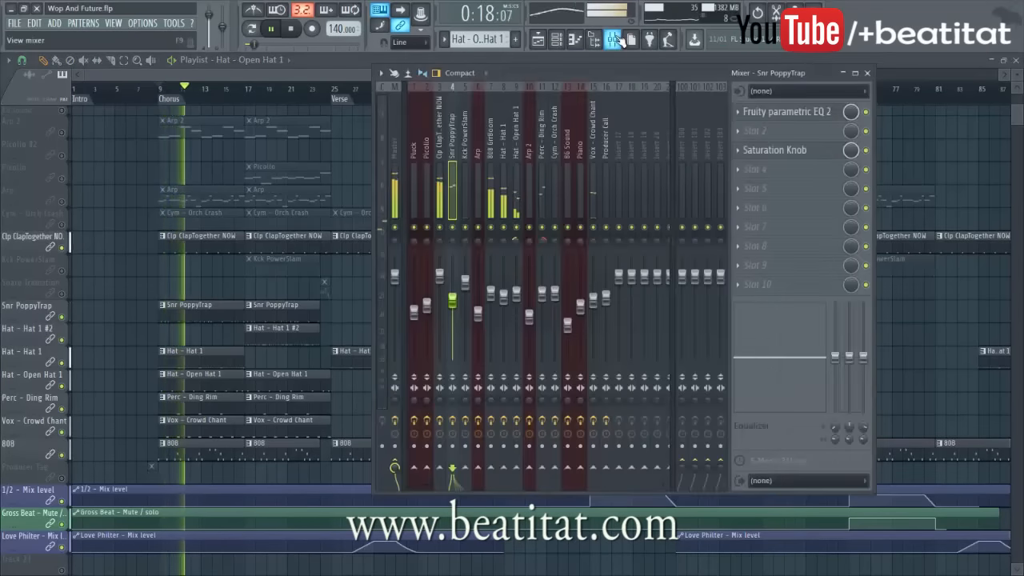
{"action": "left_click", "coordinate": [598, 198]}
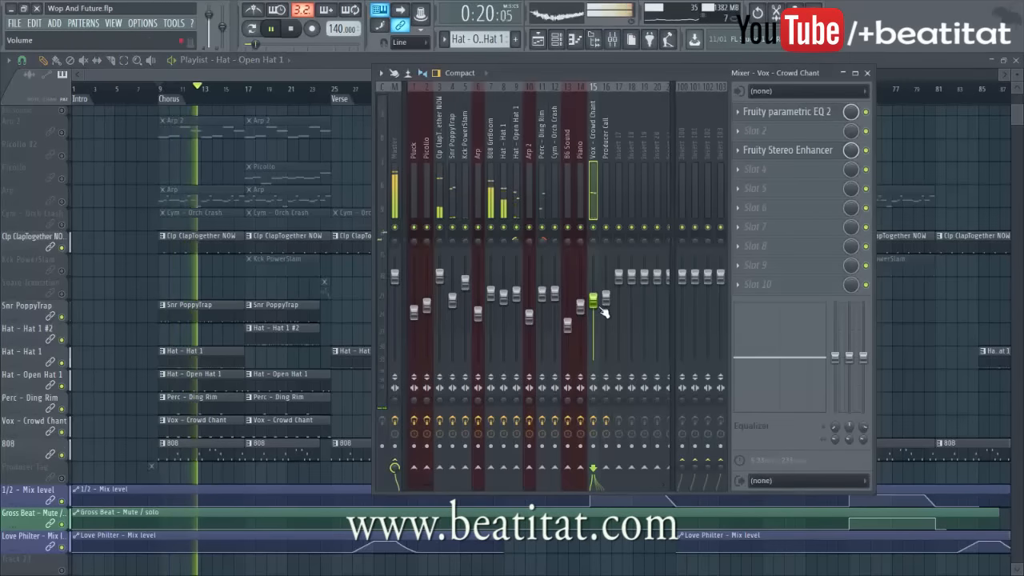
- Unmute the Kck PowerSlam track during playback, stop the song and place the playhead at bar 17
{"action": "right_click", "coordinate": [260, 286]}
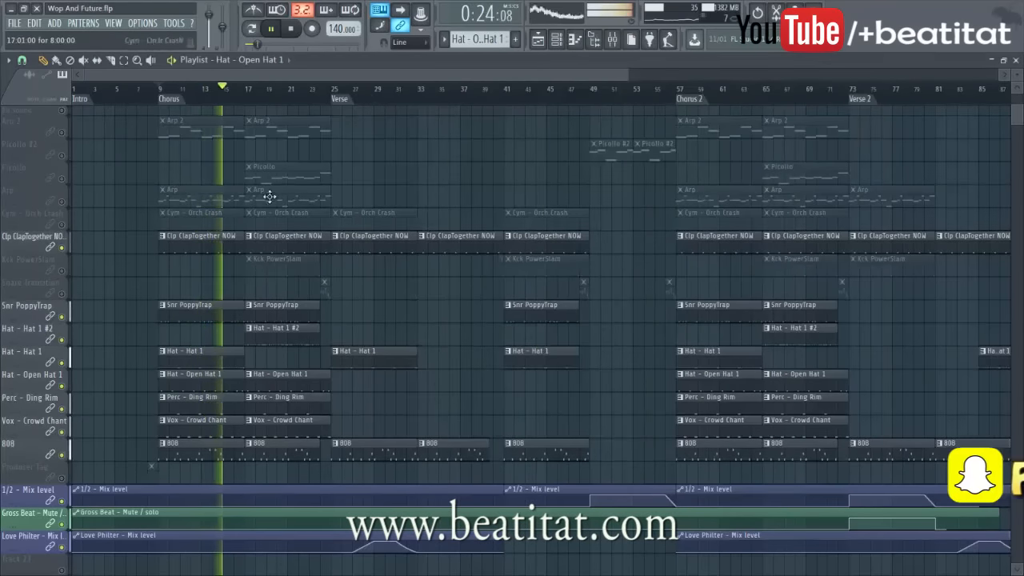
{"action": "left_click", "coordinate": [62, 272]}
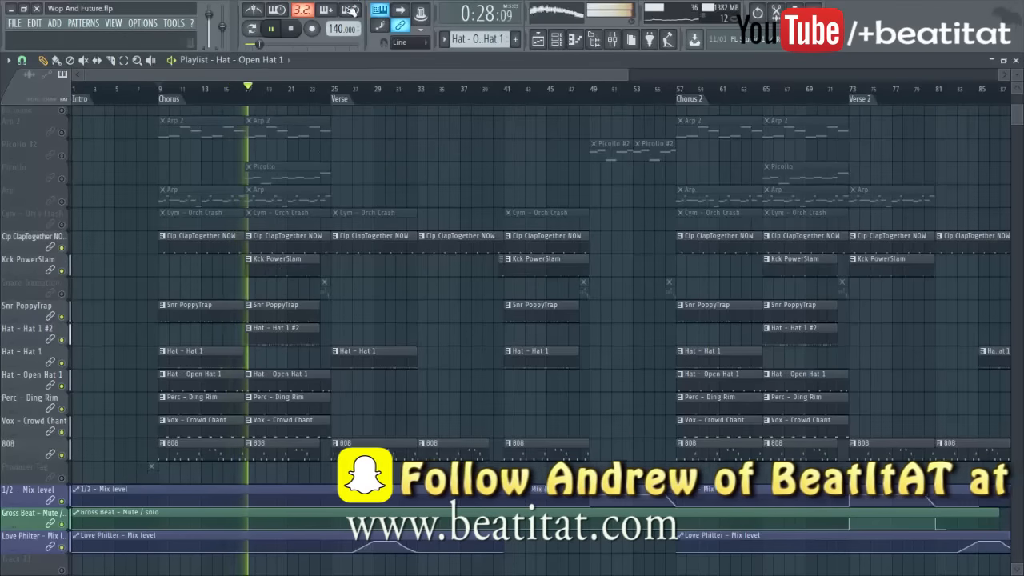
{"action": "left_click", "coordinate": [300, 31]}
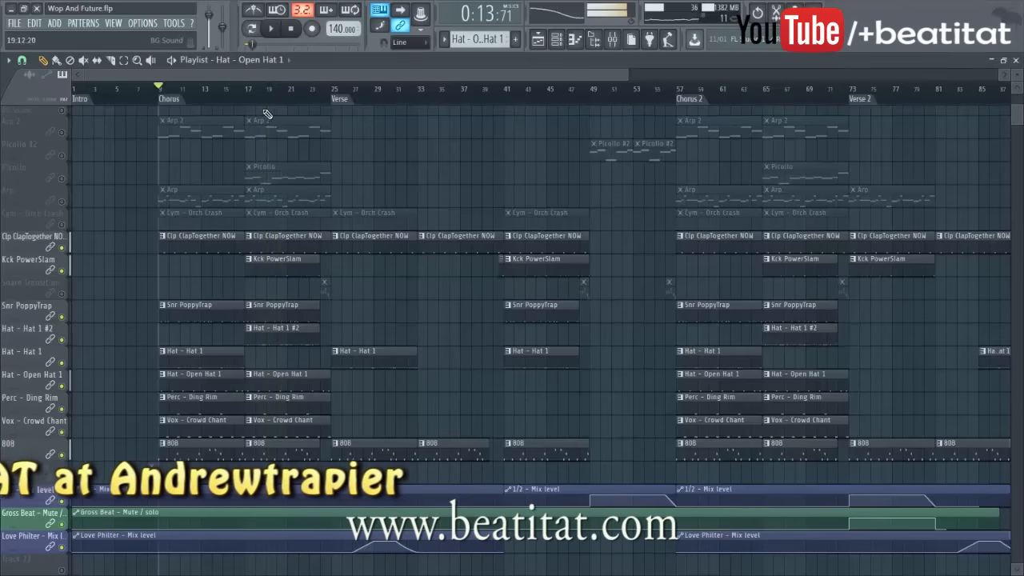
{"action": "left_click", "coordinate": [291, 30]}
{"action": "left_click", "coordinate": [247, 90]}
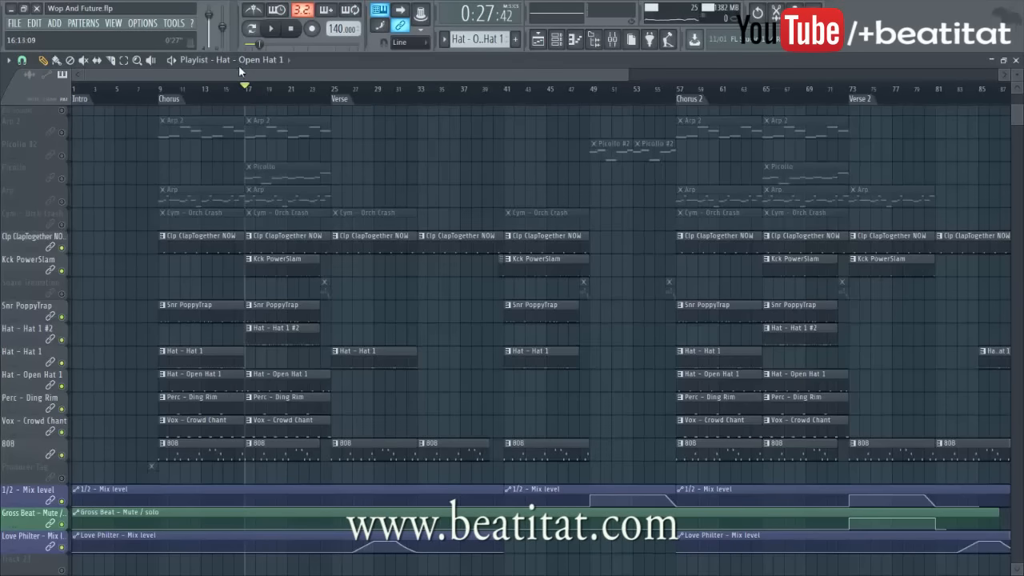
- Examine where the Kck PowerSlam clips sit in the arrangement, from bar 41 through to Chorus 3
{"action": "scroll", "coordinate": [274, 208], "scroll_direction": "up", "scroll_amount": 2}
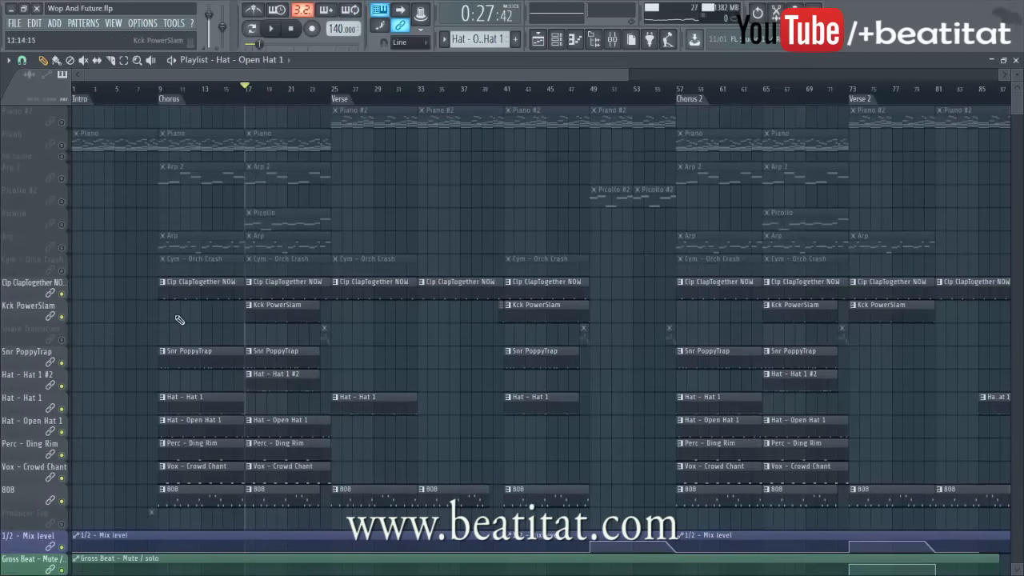
{"action": "left_click", "coordinate": [505, 88]}
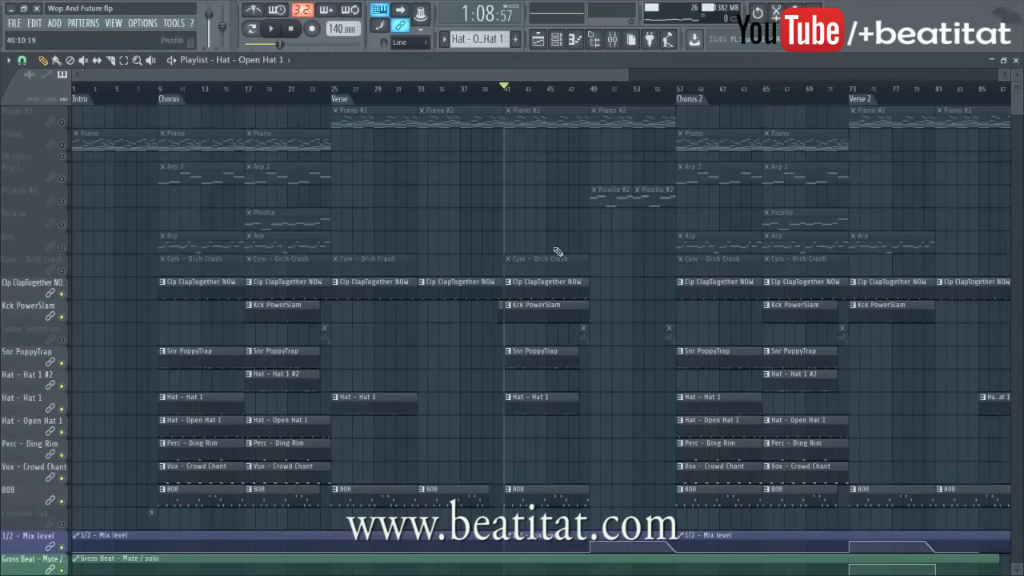
{"action": "left_click", "coordinate": [630, 74]}
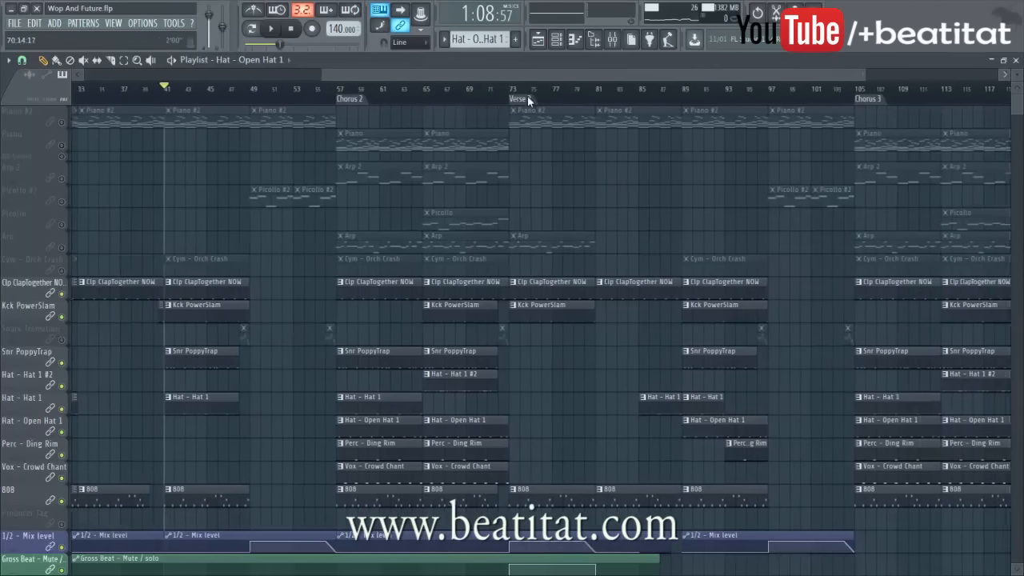
{"action": "left_click_drag", "start_coordinate": [538, 73], "coordinate": [29, 108]}
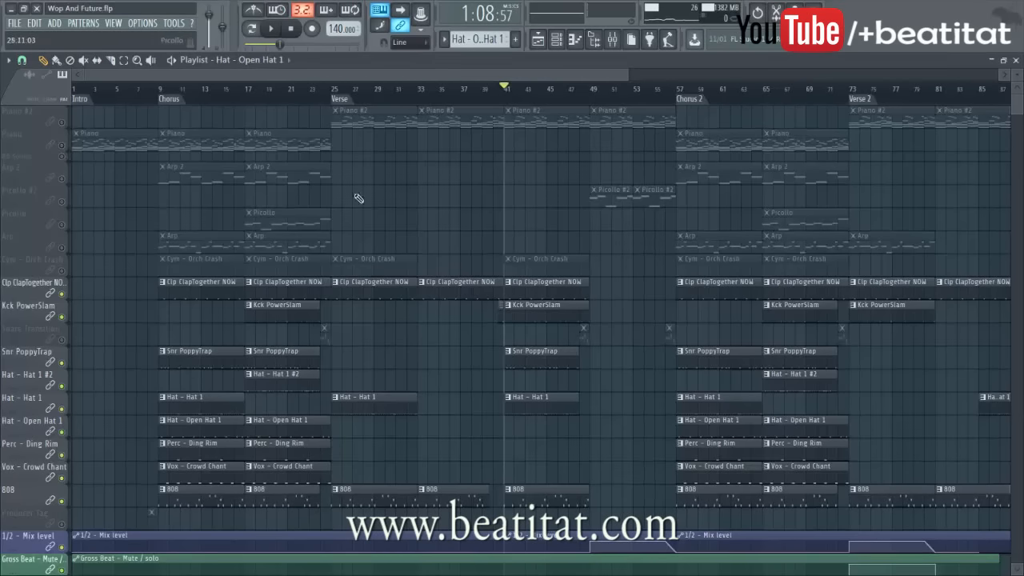
- Unmute all playlist tracks at once by toggling solo on the Clp ClapTogether NOW track, and play the song from the Chorus
{"action": "left_click", "coordinate": [158, 89]}
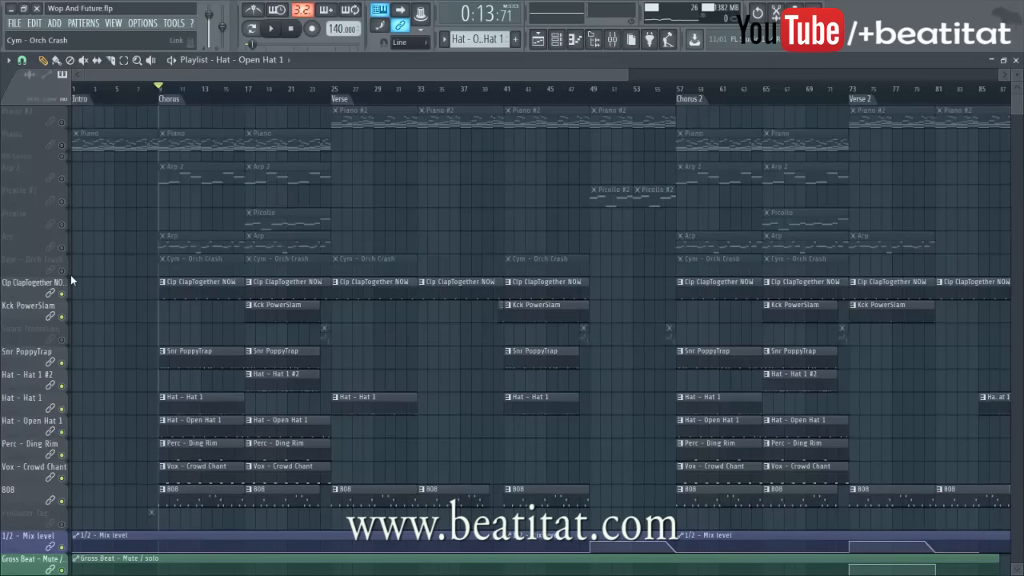
{"action": "right_click", "coordinate": [61, 293]}
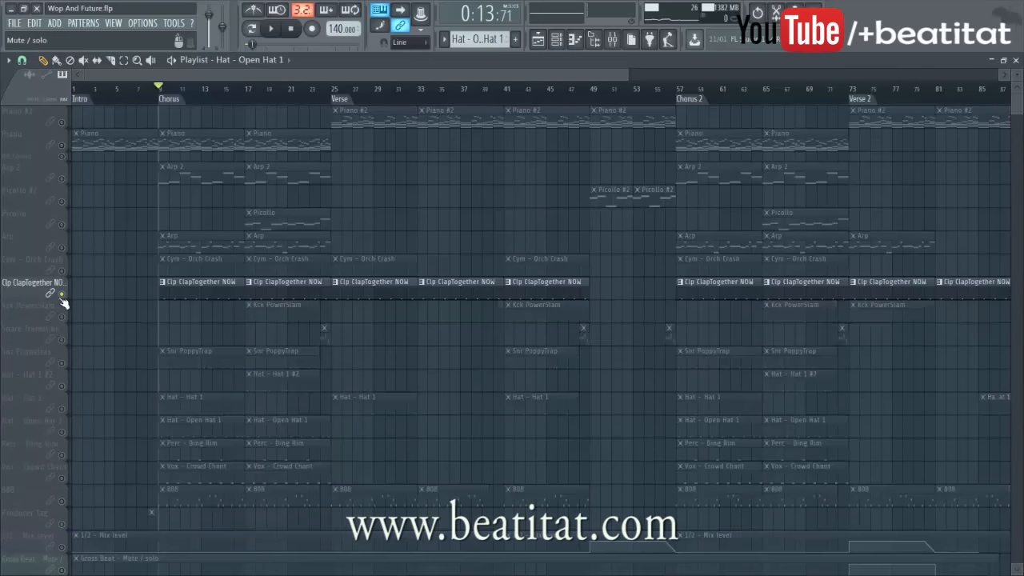
{"action": "right_click", "coordinate": [62, 293]}
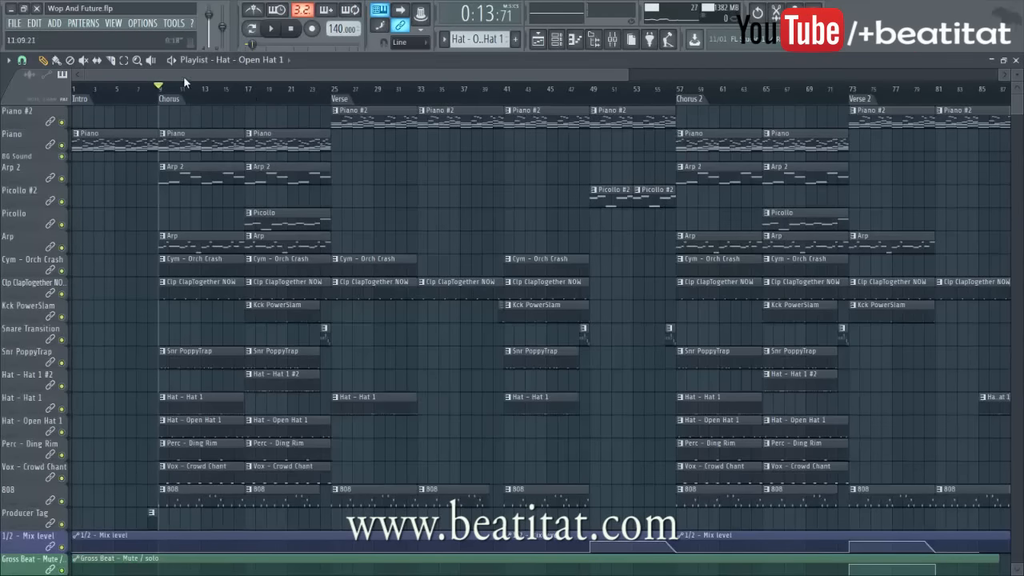
{"action": "left_click", "coordinate": [280, 37]}
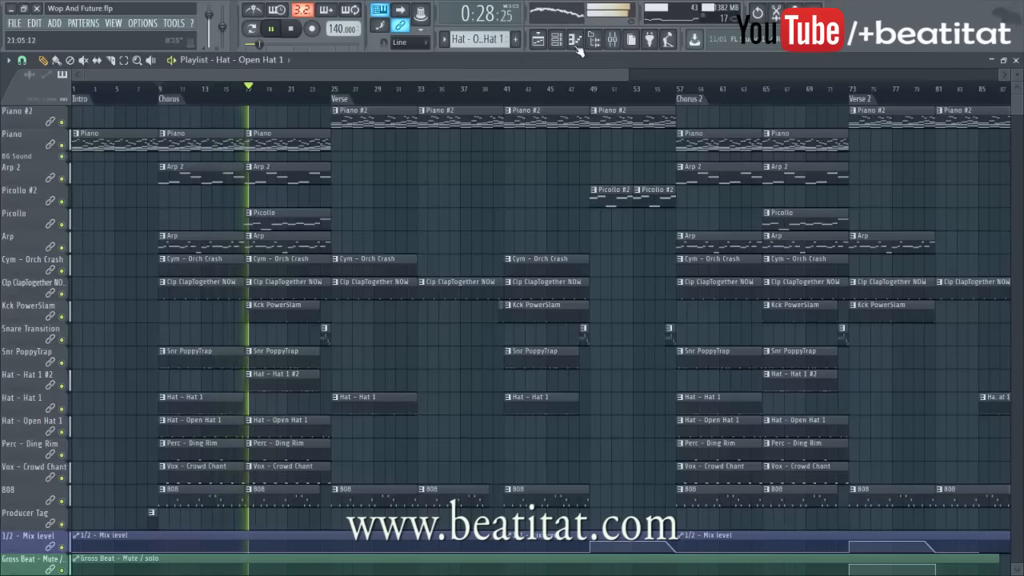
- Show the effects on the Kck PowerSlam and Clp ClapTogether NOW mixer tracks during playback and close the mixer
{"action": "left_click", "coordinate": [621, 40]}
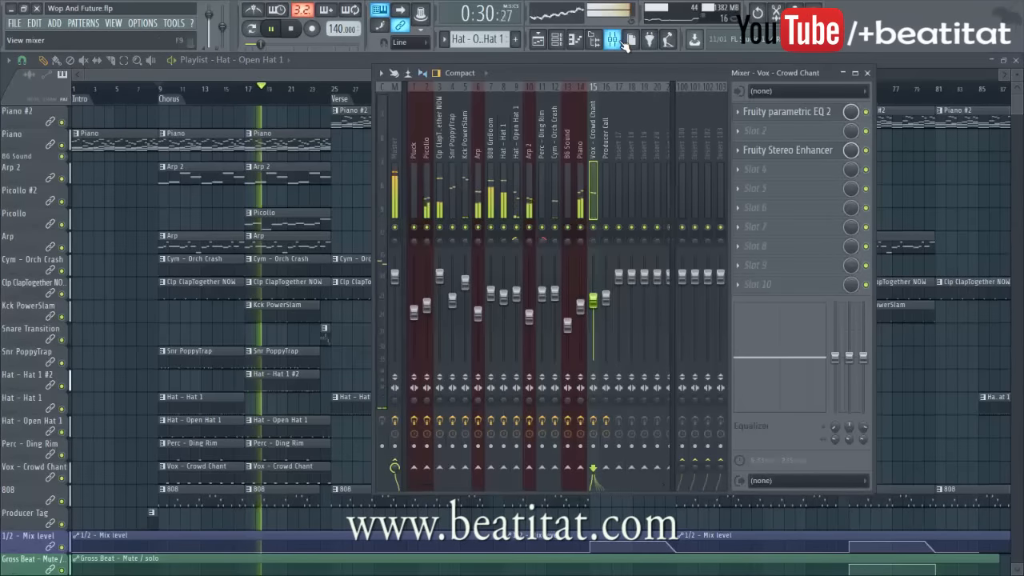
{"action": "left_click", "coordinate": [463, 256]}
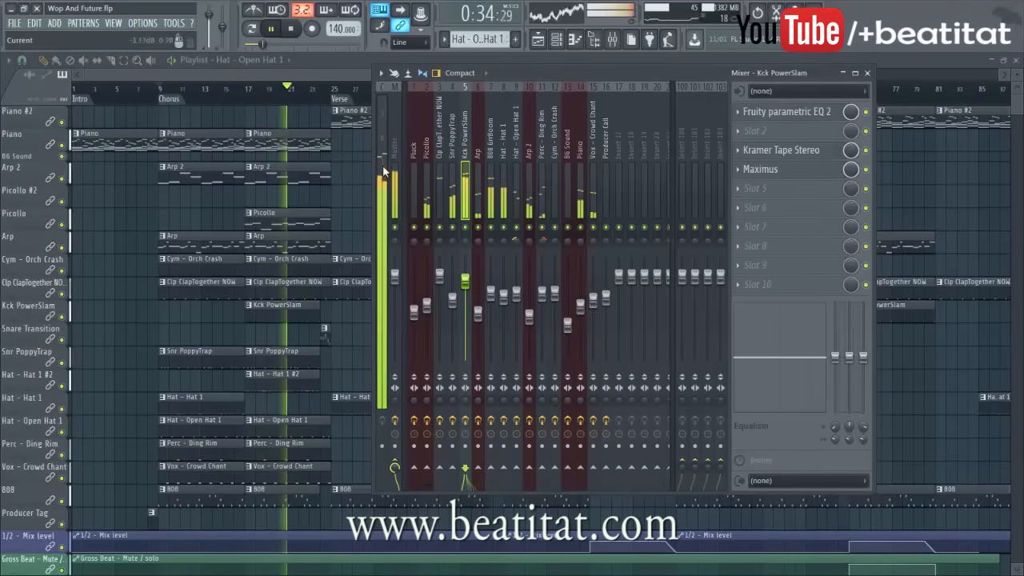
{"action": "left_click", "coordinate": [441, 281]}
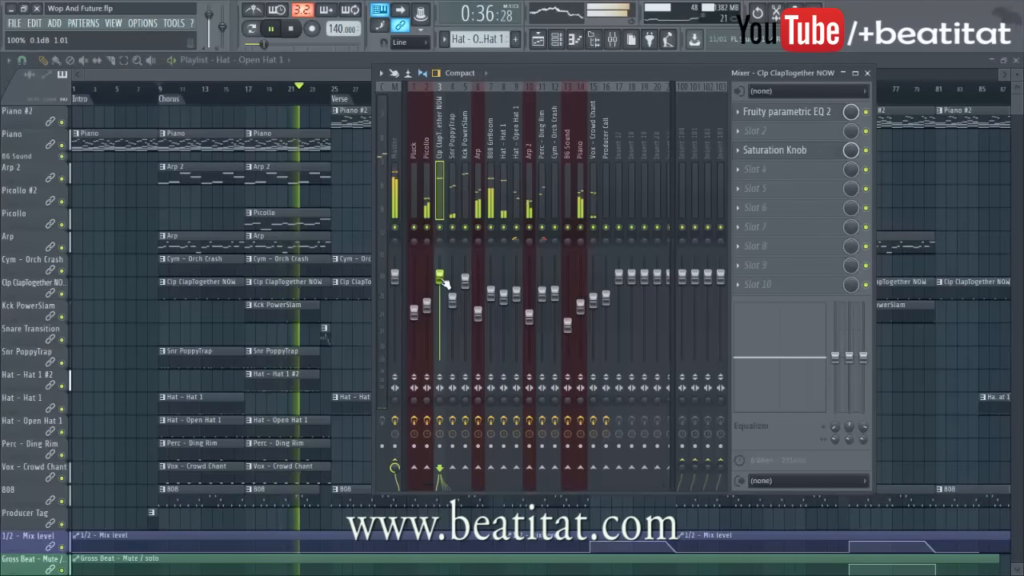
{"action": "left_click", "coordinate": [275, 76]}
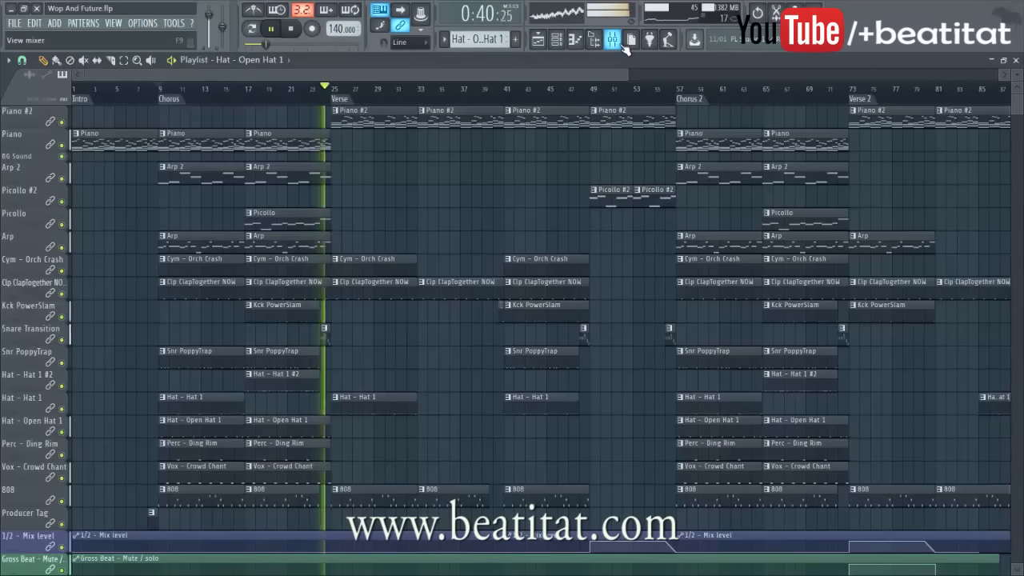
- Stop playback, place the playhead near the end of the first Chorus and examine the Snare Transition pattern in the piano roll
{"action": "left_click", "coordinate": [292, 28]}
{"action": "left_click", "coordinate": [320, 88]}
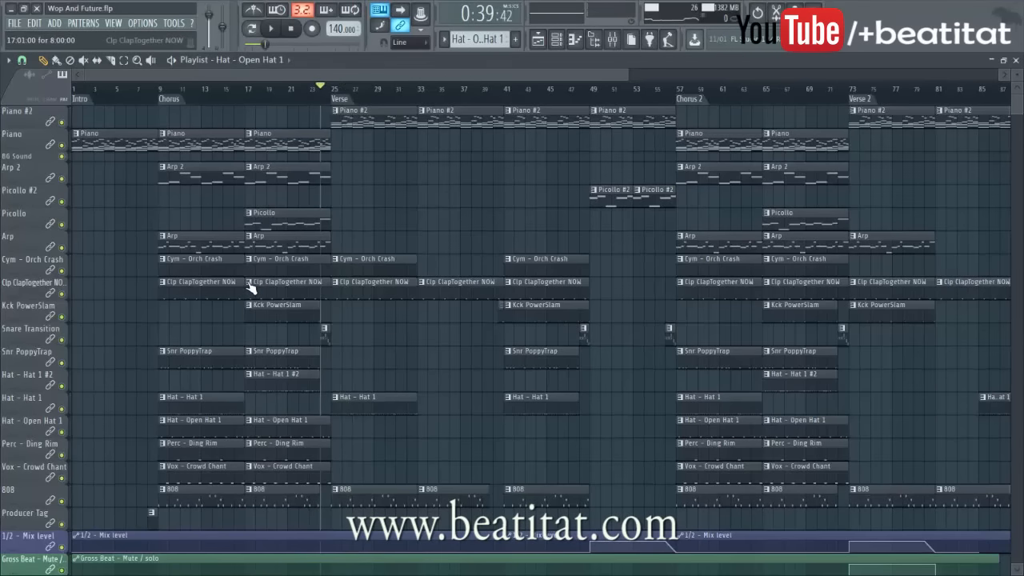
{"action": "double_click", "coordinate": [325, 342]}
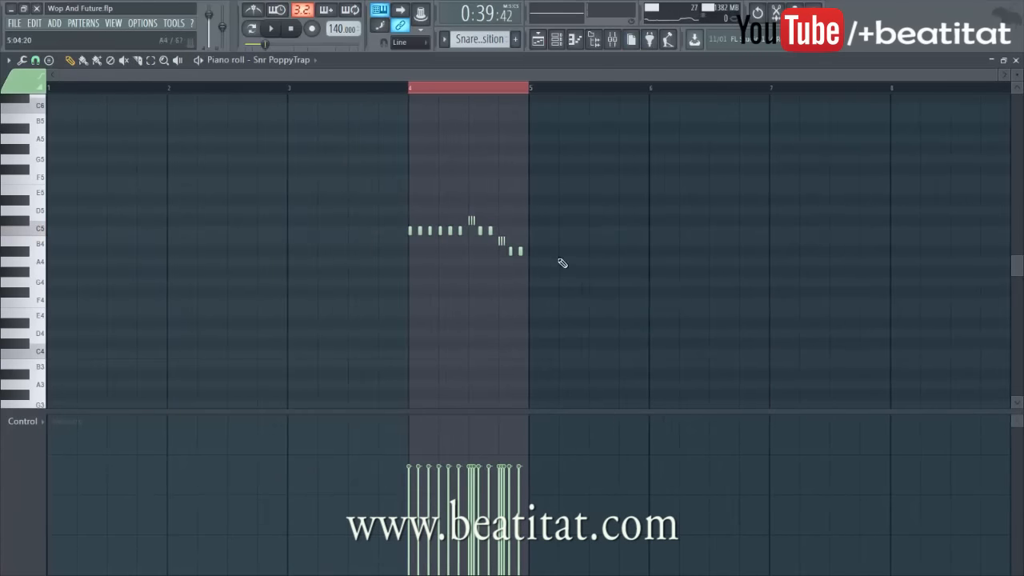
{"action": "key", "text": "Escape"}
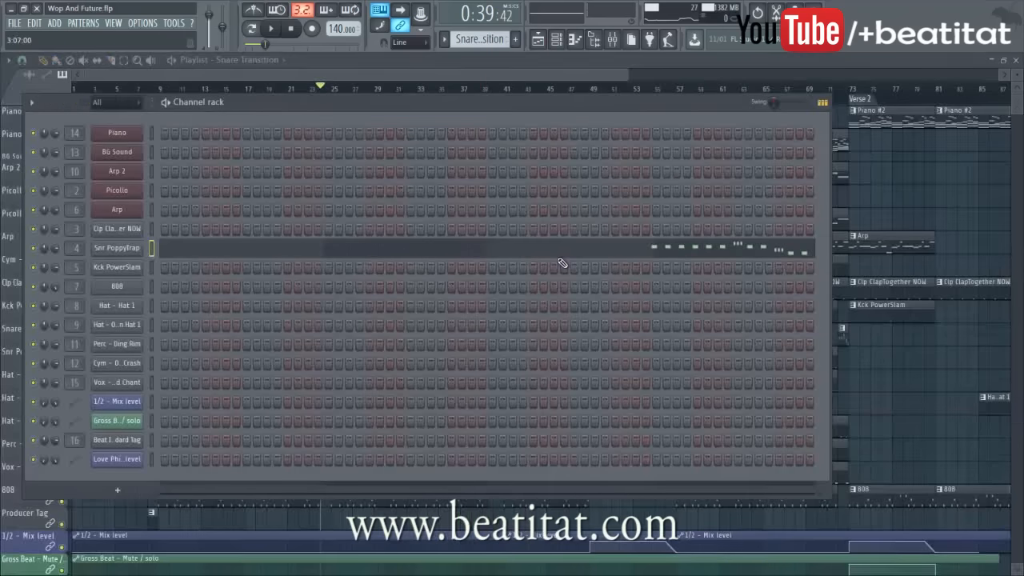
- Examine the Verse section's arrangement up to Chorus 2, moving the playhead between bar 25 and the breakdown around bar 49
{"action": "left_click", "coordinate": [600, 76]}
{"action": "left_click_drag", "start_coordinate": [629, 75], "coordinate": [675, 76]}
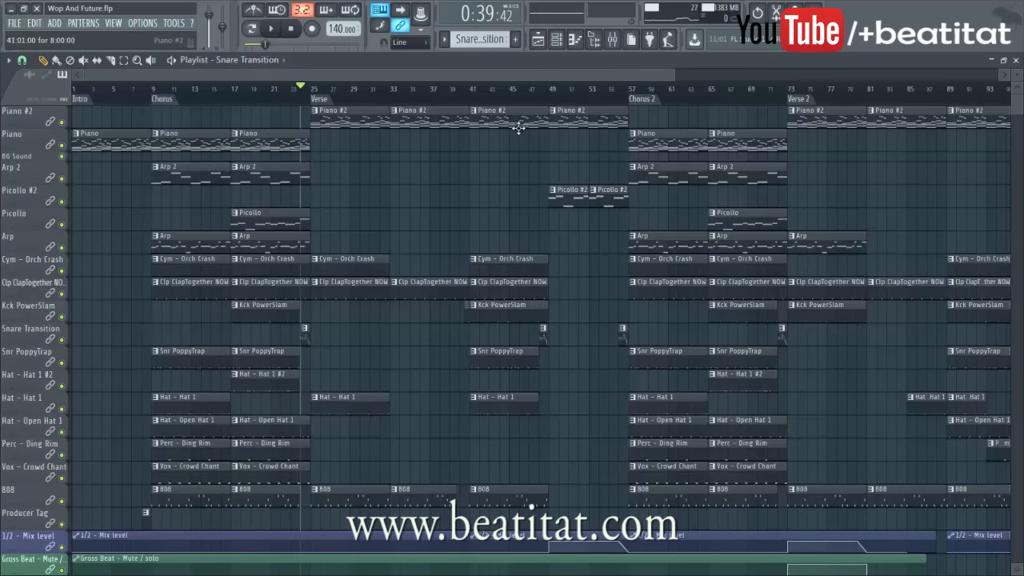
{"action": "mouse_move", "coordinate": [547, 92]}
{"action": "left_mouse_down"}
{"action": "mouse_move", "coordinate": [540, 101]}
{"action": "mouse_move", "coordinate": [559, 100]}
{"action": "left_mouse_up"}
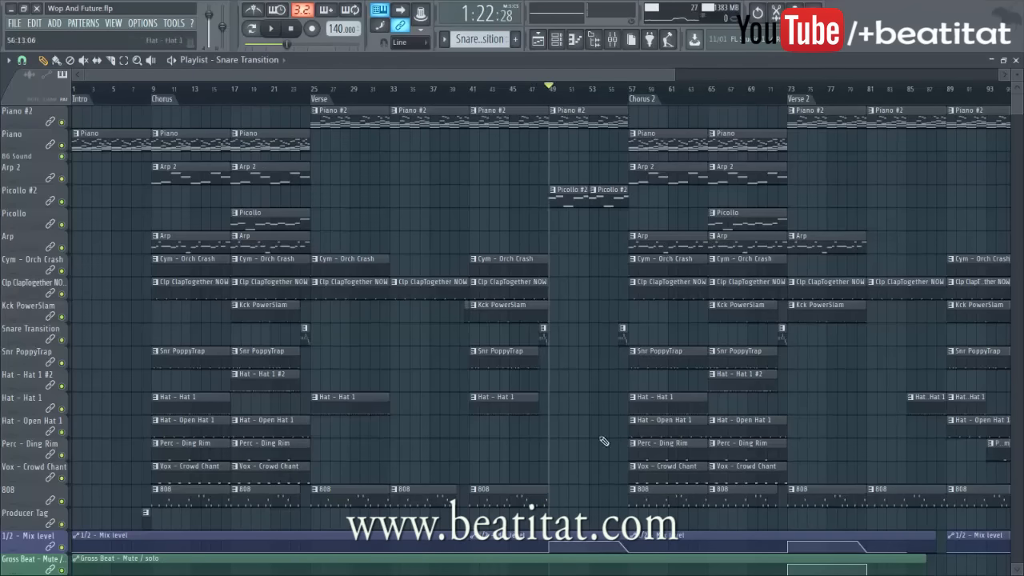
{"action": "scroll", "coordinate": [604, 441], "scroll_direction": "down", "scroll_amount": 3}
{"action": "scroll", "coordinate": [613, 293], "scroll_direction": "up", "scroll_amount": 3}
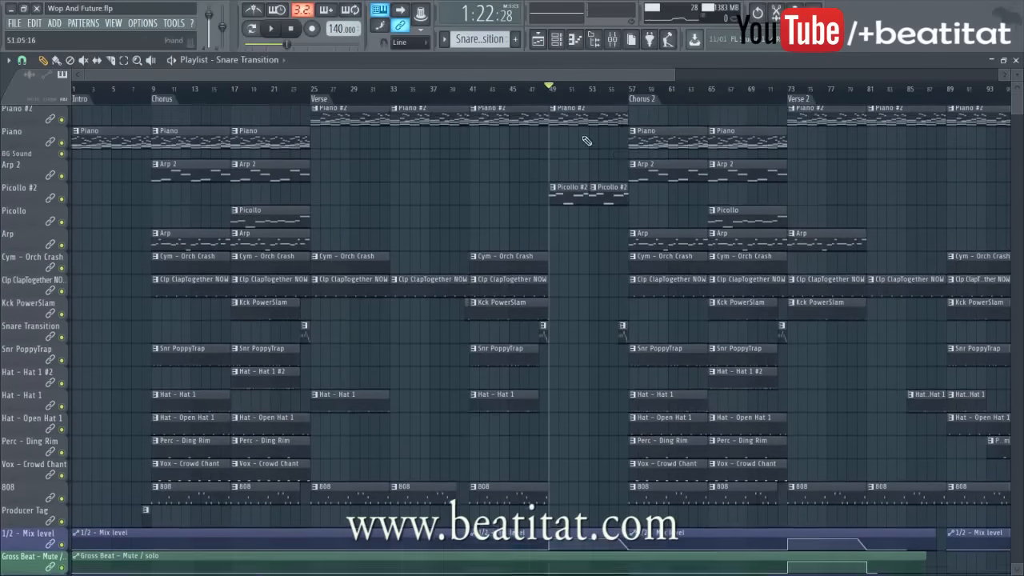
{"action": "left_click", "coordinate": [313, 89]}
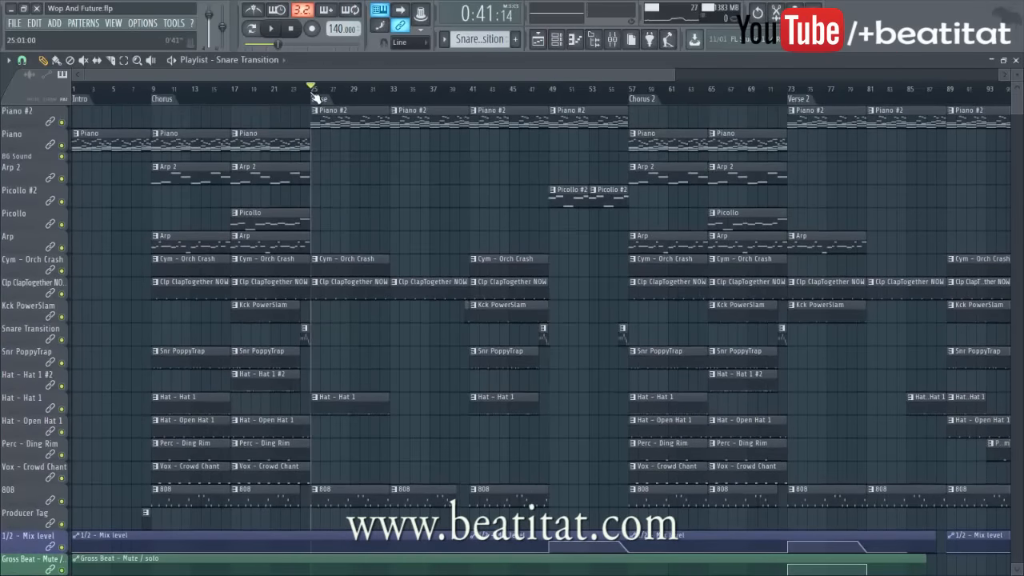
{"action": "left_click", "coordinate": [563, 91]}
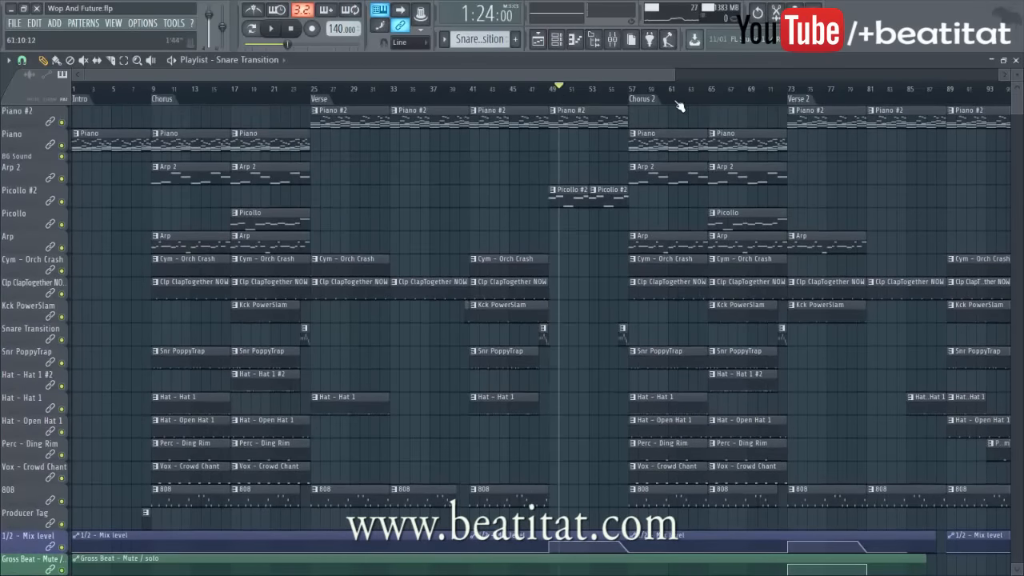
{"action": "left_click", "coordinate": [641, 95]}
- Play the breakdown from bar 49, stop the song and return the playhead to the start
{"action": "left_click", "coordinate": [557, 90]}
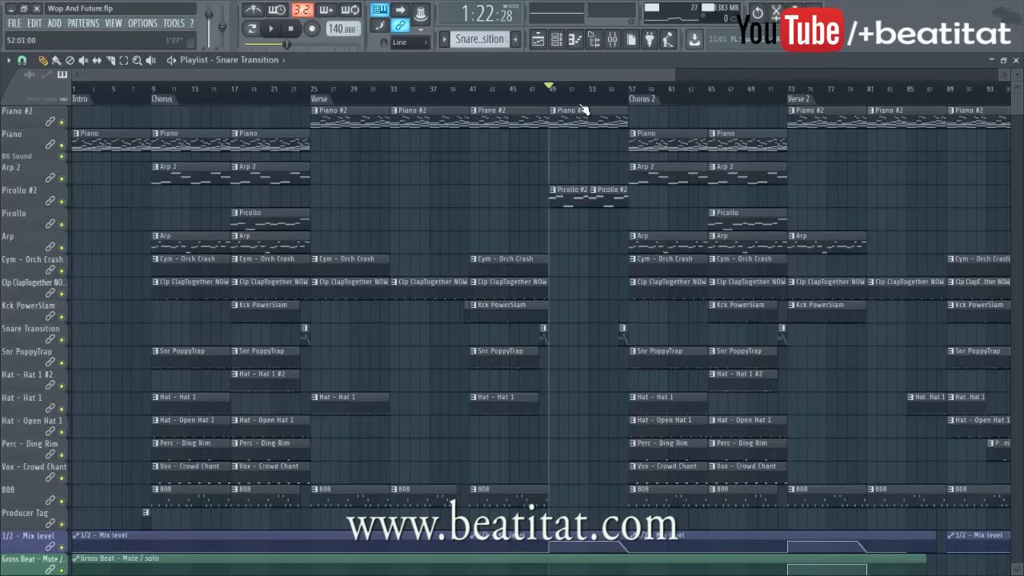
{"action": "key", "text": "space"}
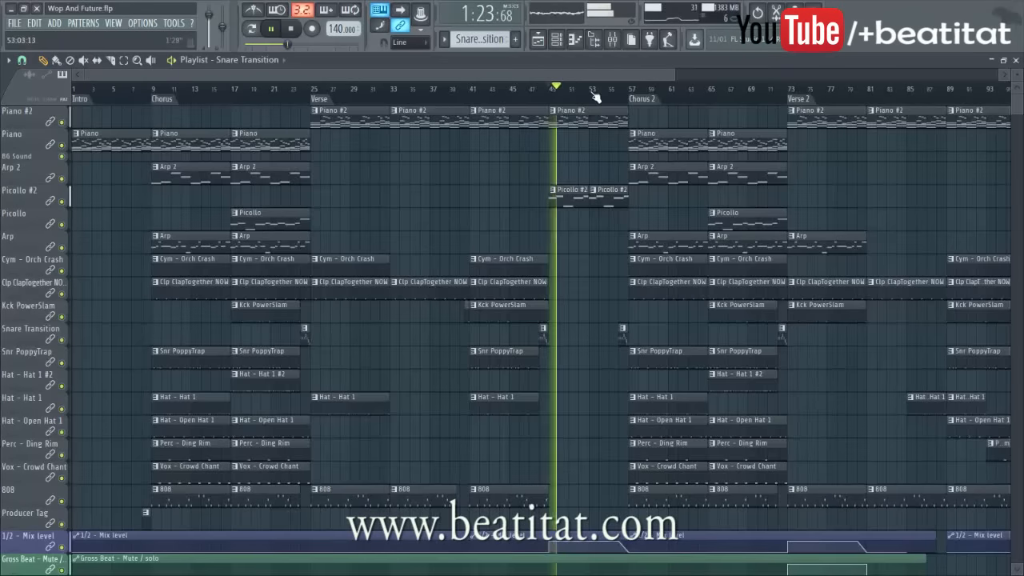
{"action": "scroll", "coordinate": [591, 96], "scroll_direction": "down", "scroll_amount": 1}
{"action": "scroll", "coordinate": [595, 96], "scroll_direction": "down", "scroll_amount": 1}
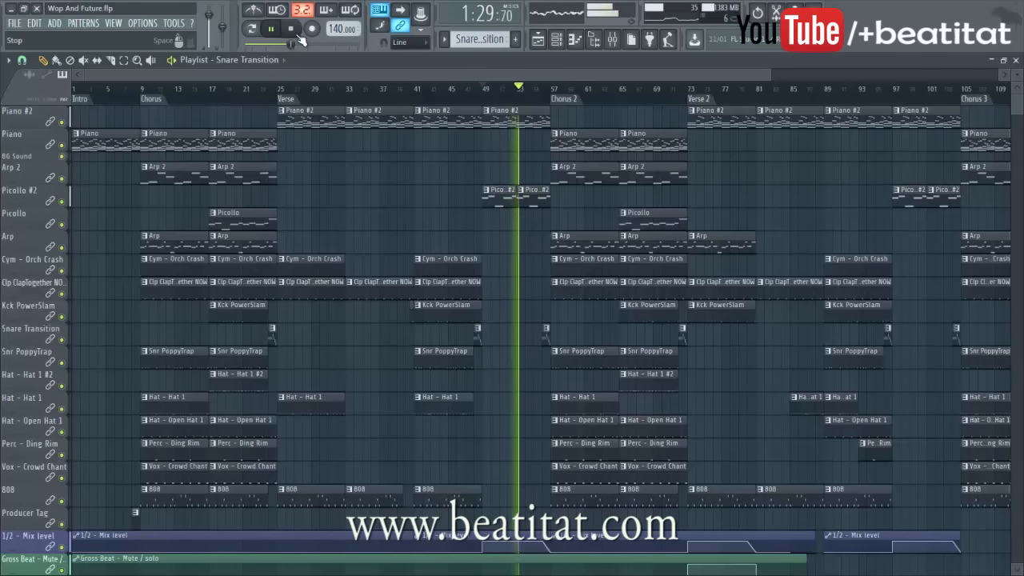
{"action": "left_click", "coordinate": [300, 37]}
{"action": "left_click", "coordinate": [301, 38]}
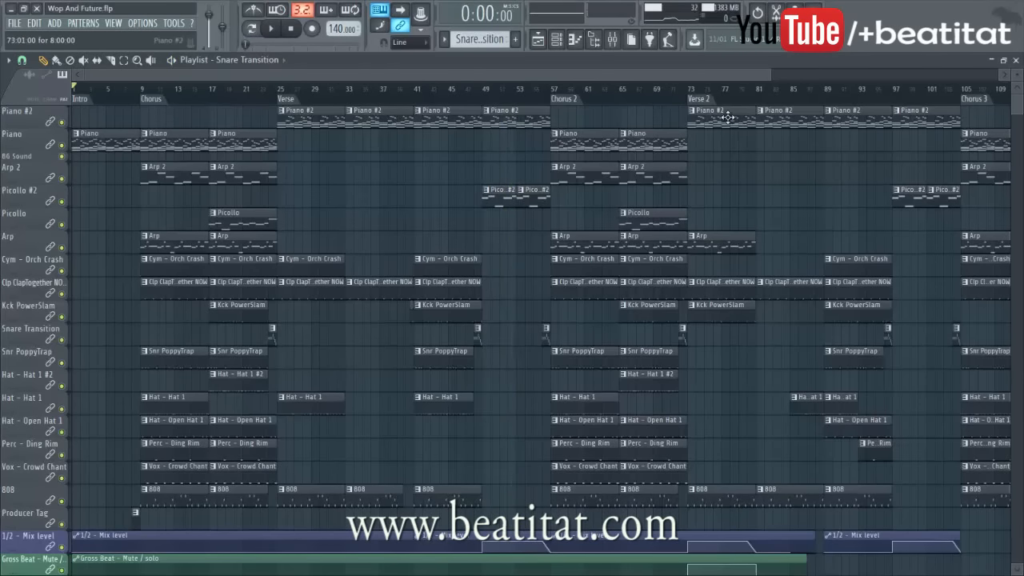
- Play the transition into Chorus 2 from just before bar 57 and stop the song
{"action": "left_click_drag", "start_coordinate": [361, 75], "coordinate": [414, 73]}
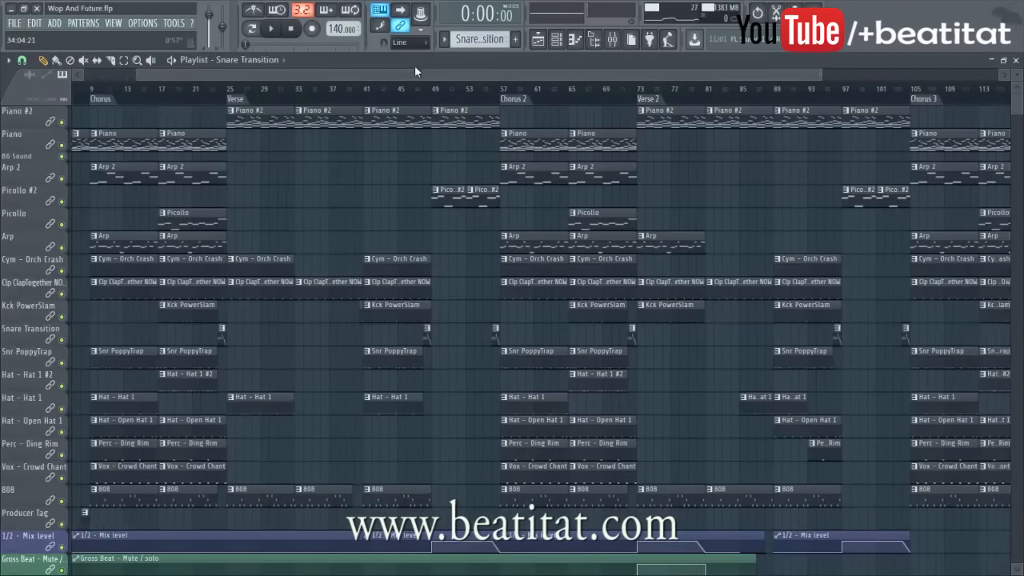
{"action": "left_click", "coordinate": [471, 112]}
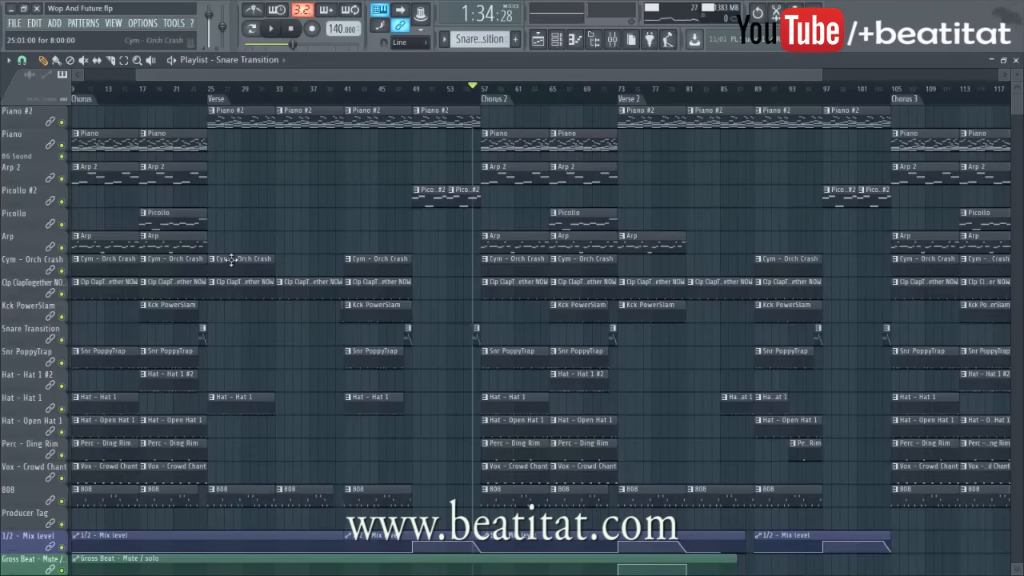
{"action": "key", "text": "space"}
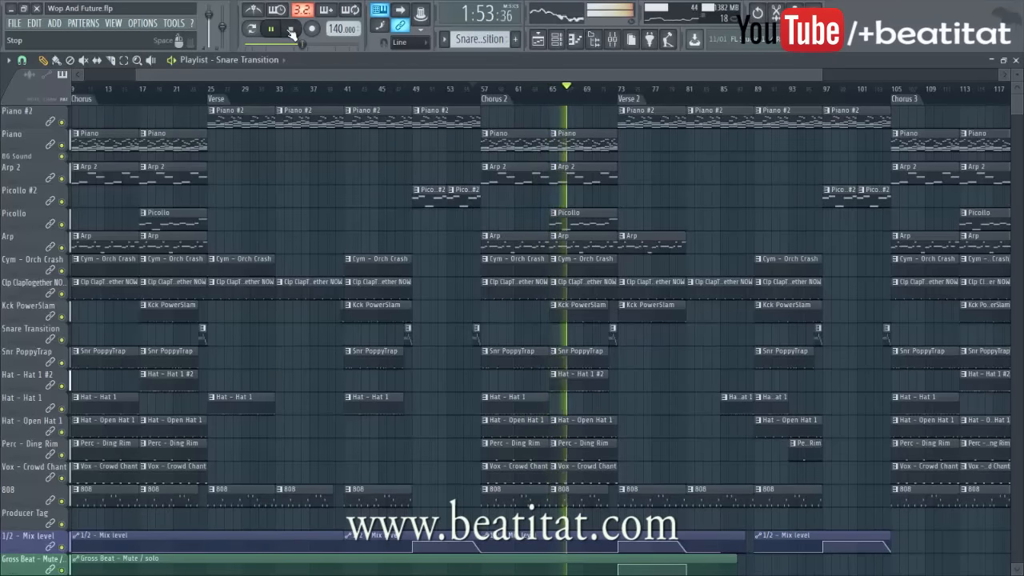
{"action": "left_click", "coordinate": [291, 30]}
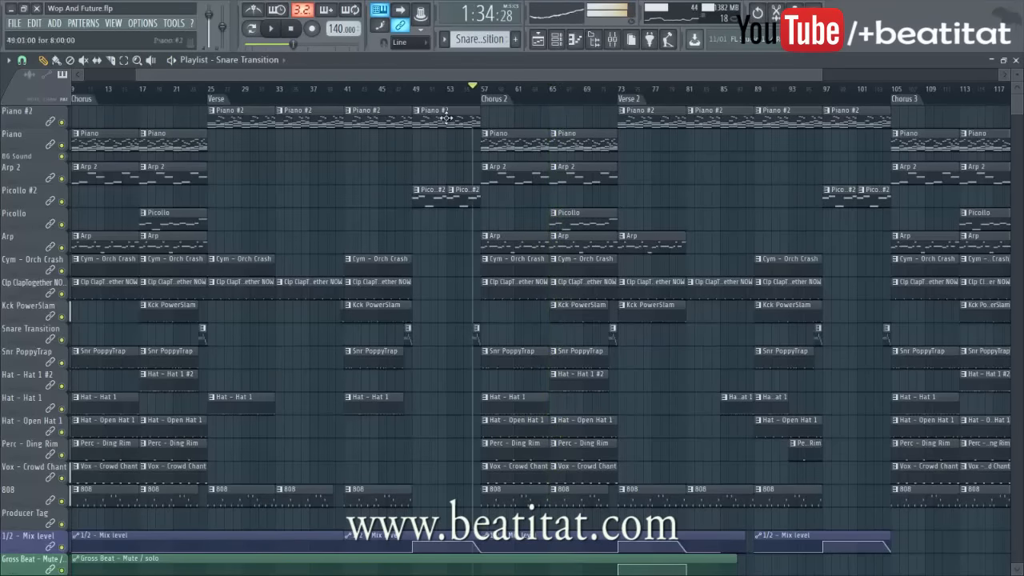
- Place the playhead at the start of the first Verse, bar 25
{"action": "left_click_drag", "start_coordinate": [473, 76], "coordinate": [494, 76]}
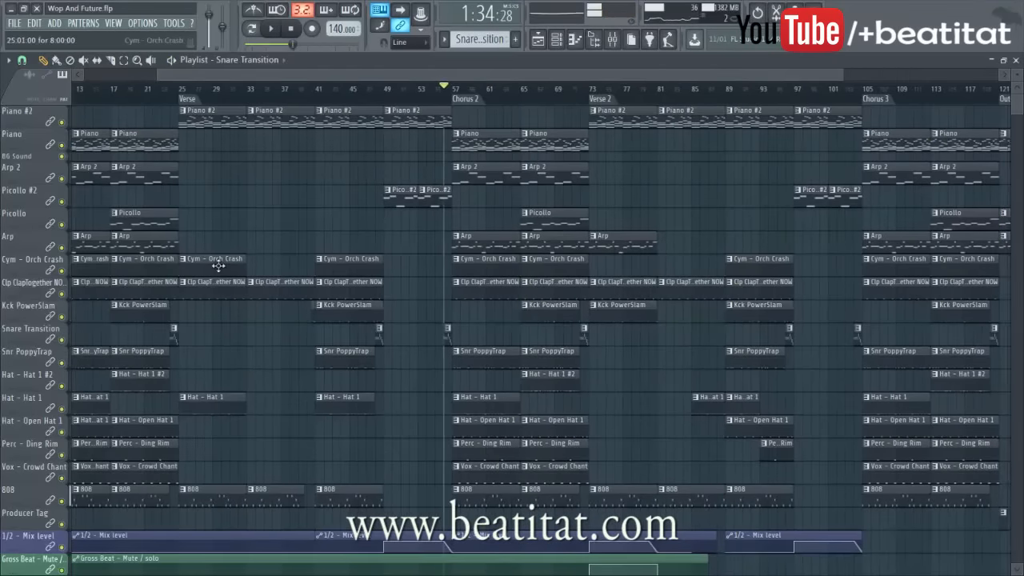
{"action": "left_click_drag", "start_coordinate": [200, 75], "coordinate": [22, 99]}
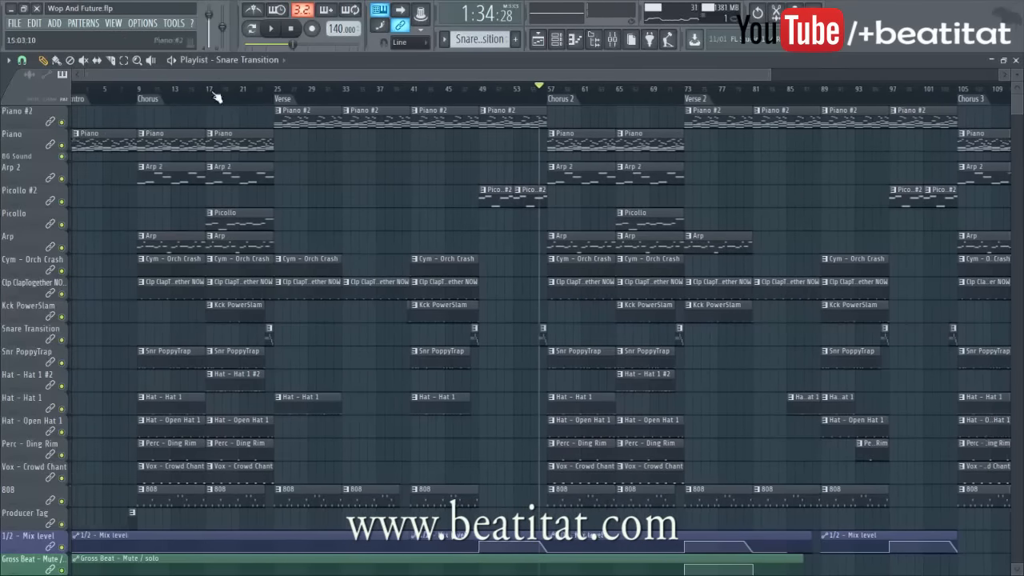
{"action": "left_click", "coordinate": [279, 89]}
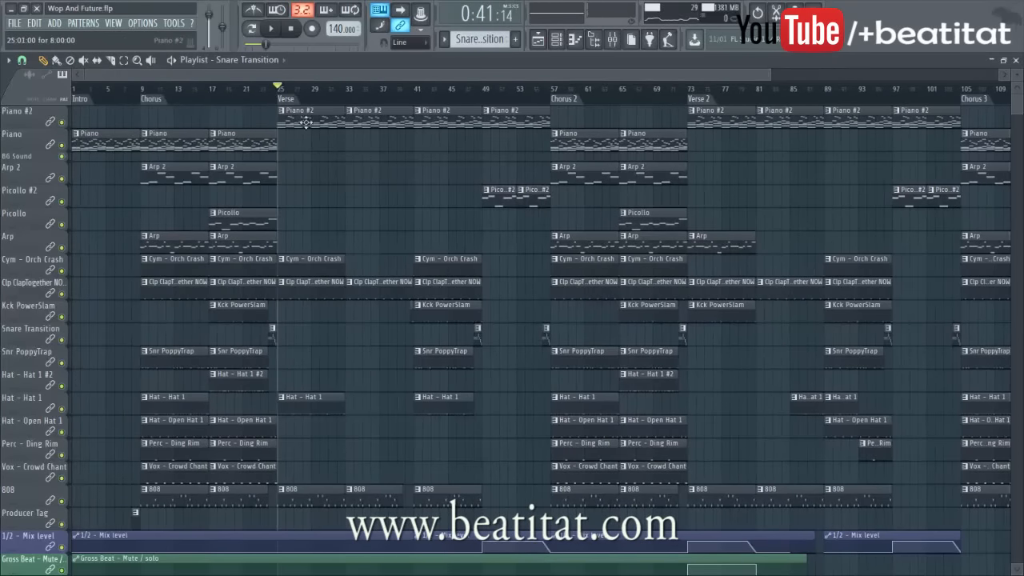
- Examine the notes of the Piano #2 pattern used in the Verse and return to the playlist
{"action": "double_click", "coordinate": [293, 124]}
{"action": "scroll", "coordinate": [308, 93], "scroll_direction": "down", "scroll_amount": 4}
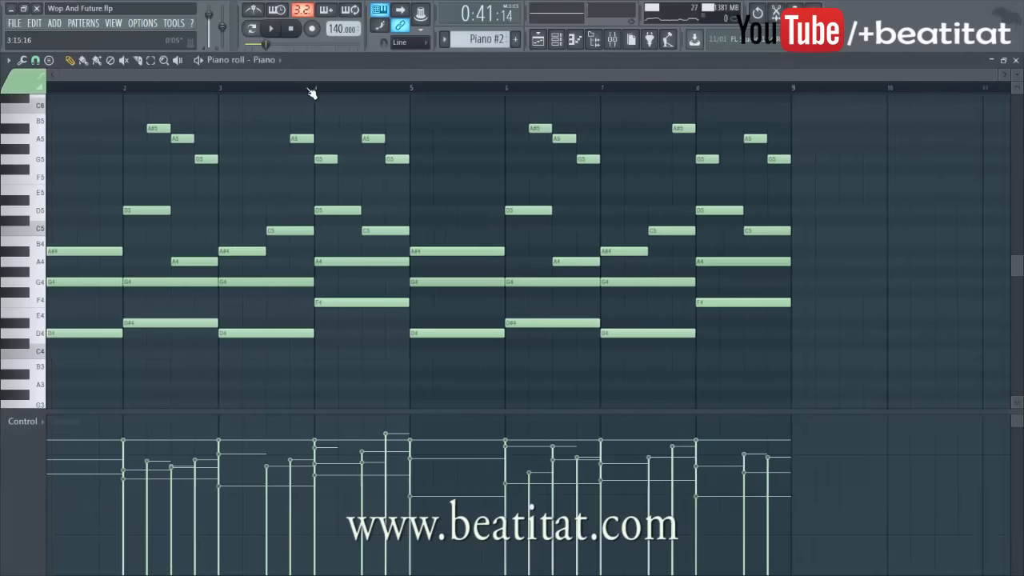
{"action": "scroll", "coordinate": [332, 140], "scroll_direction": "up", "scroll_amount": 4}
{"action": "scroll", "coordinate": [328, 148], "scroll_direction": "down", "scroll_amount": 2}
{"action": "key", "text": "Escape"}
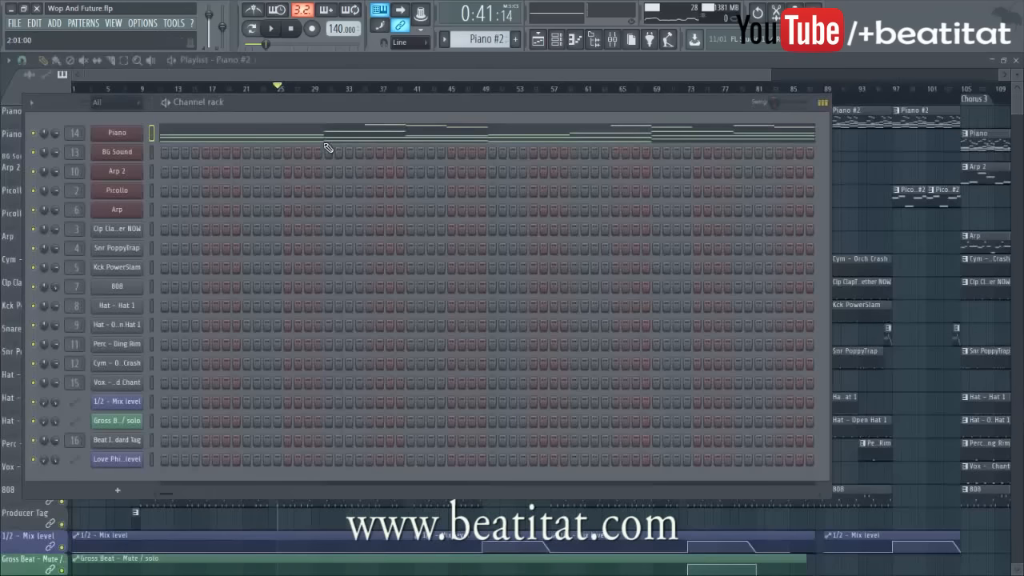
{"action": "left_click", "coordinate": [395, 75]}
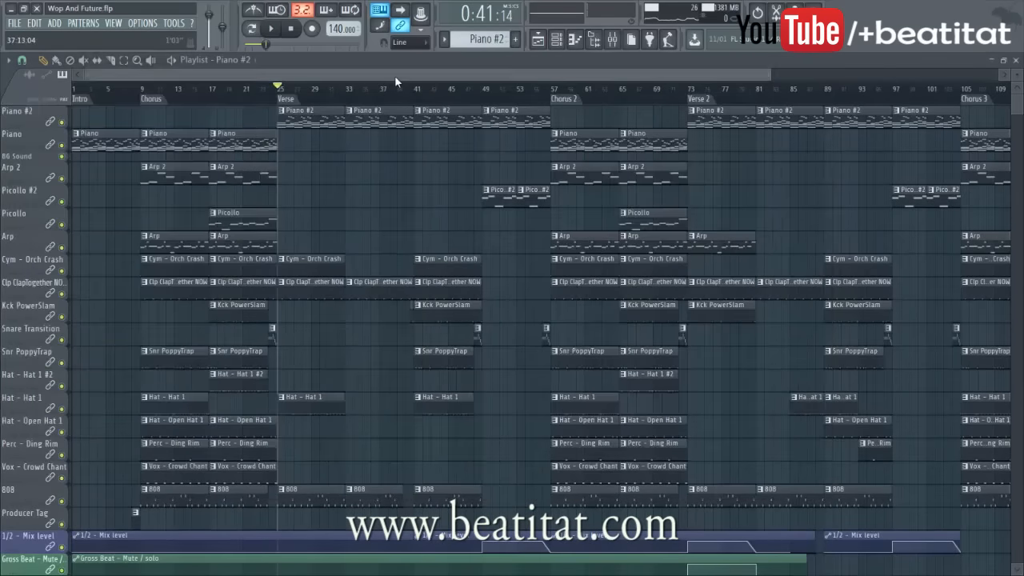
- Open the Chorus's Piano pattern, select its highest notes from D6 to G6, and return to the playlist
{"action": "double_click", "coordinate": [249, 138]}
{"action": "scroll", "coordinate": [293, 96], "scroll_direction": "down", "scroll_amount": 3}
{"action": "scroll", "coordinate": [264, 144], "scroll_direction": "down", "scroll_amount": 2}
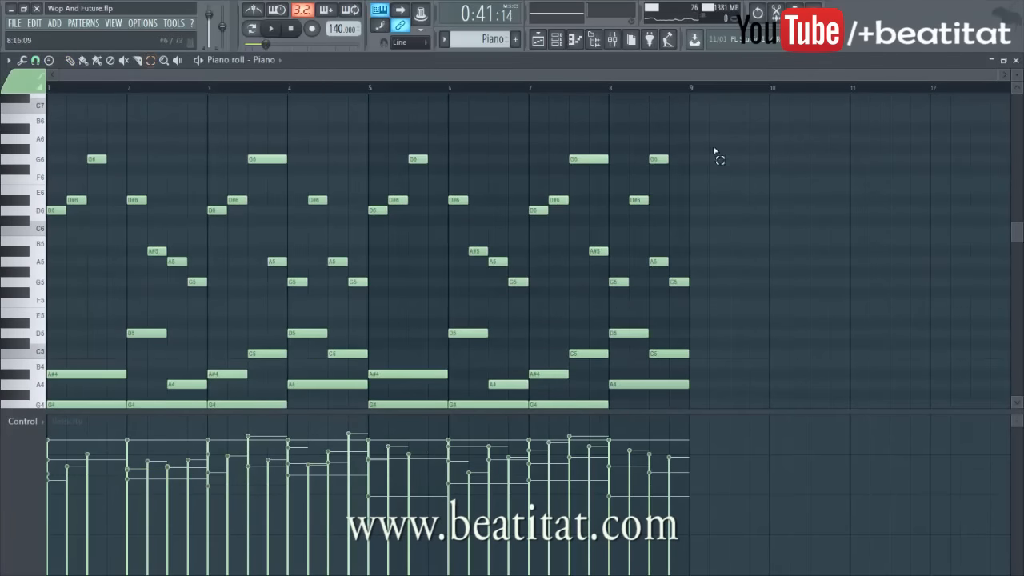
{"action": "left_click_drag", "start_coordinate": [688, 138], "coordinate": [20, 229]}
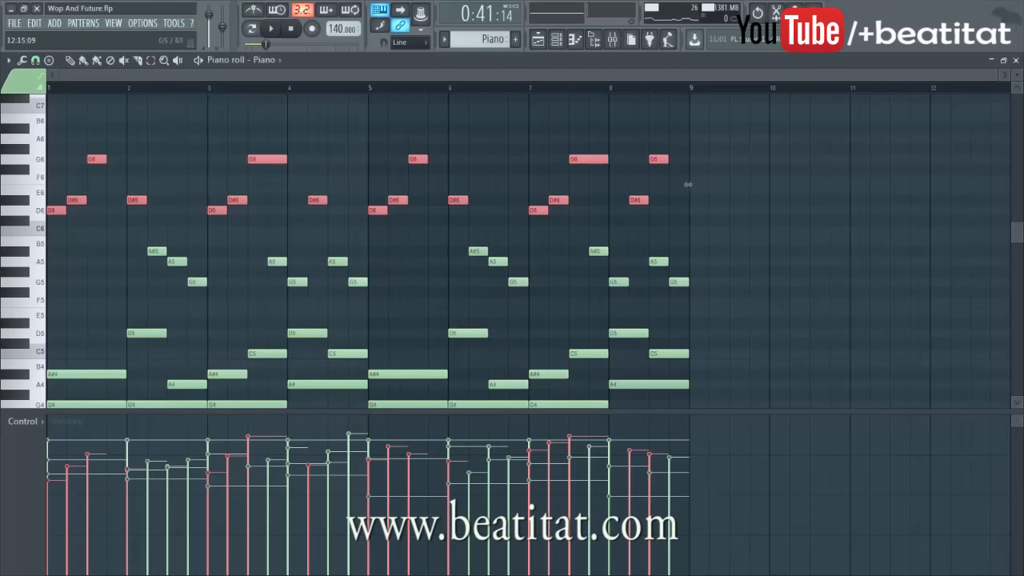
{"action": "left_click", "coordinate": [1012, 59]}
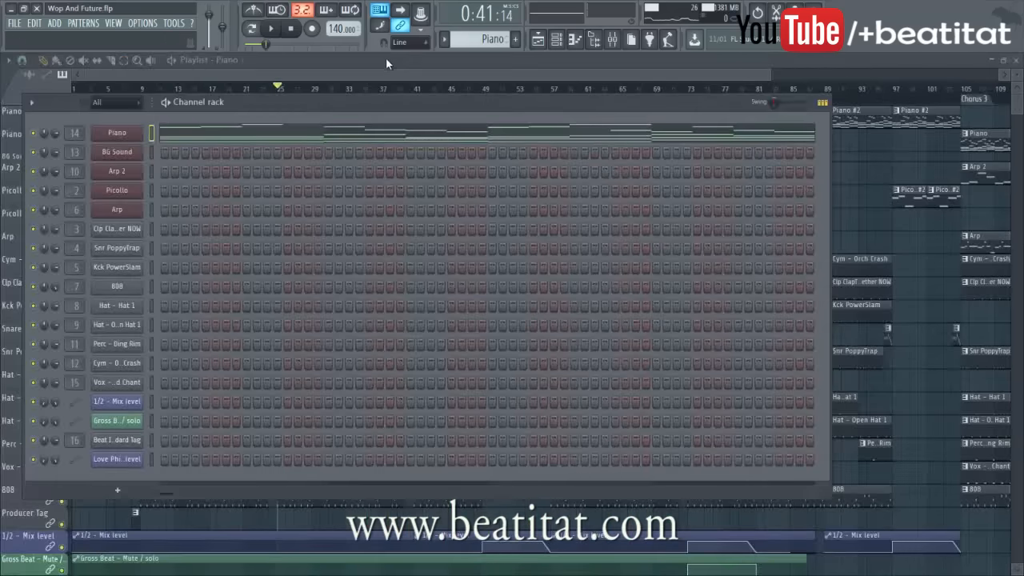
{"action": "key", "text": "F5"}
- Place the playhead at bar 32 and examine the Verse's arrangement down to the mix-level and Gross Beat automation tracks
{"action": "left_click", "coordinate": [336, 100]}
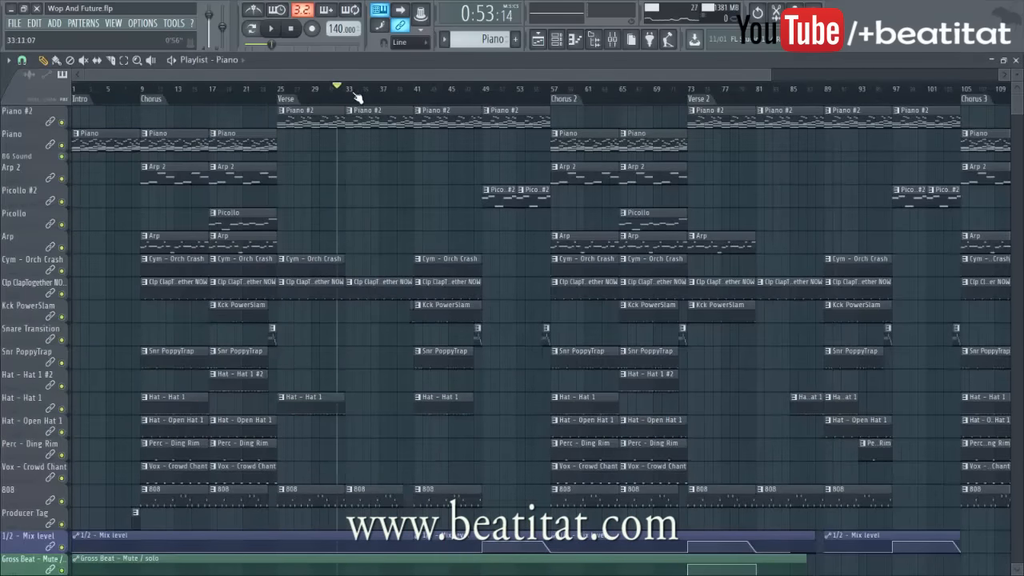
{"action": "scroll", "coordinate": [340, 110], "scroll_direction": "down", "scroll_amount": 2}
{"action": "scroll", "coordinate": [350, 146], "scroll_direction": "down", "scroll_amount": 1}
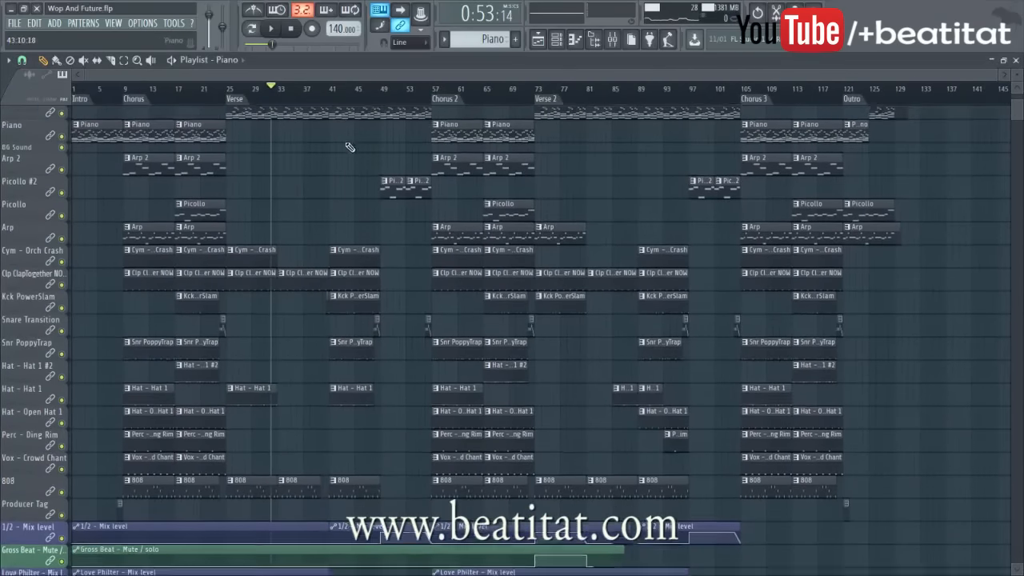
{"action": "scroll", "coordinate": [363, 148], "scroll_direction": "up", "scroll_amount": 1}
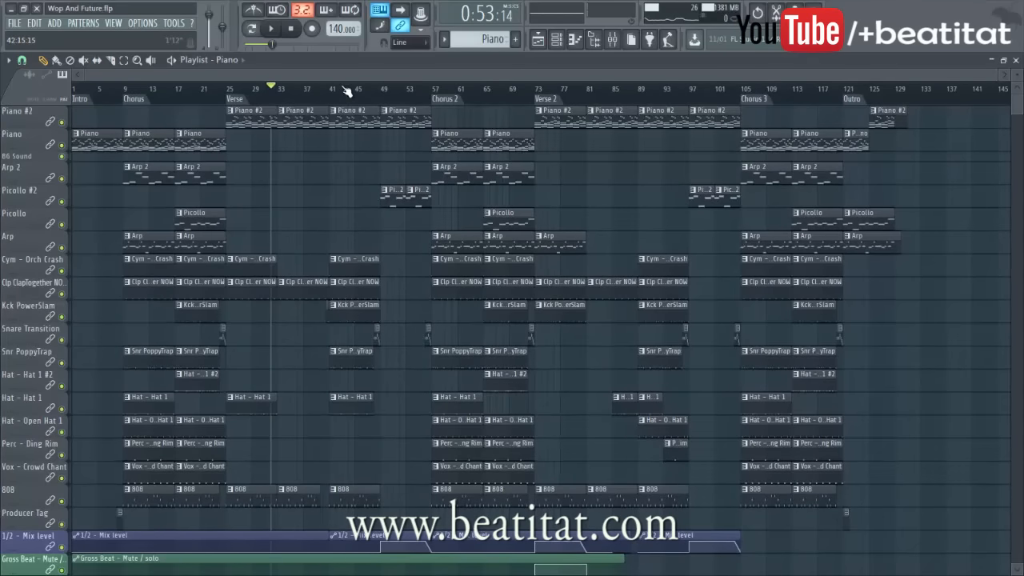
{"action": "scroll", "coordinate": [335, 95], "scroll_direction": "up", "scroll_amount": 4}
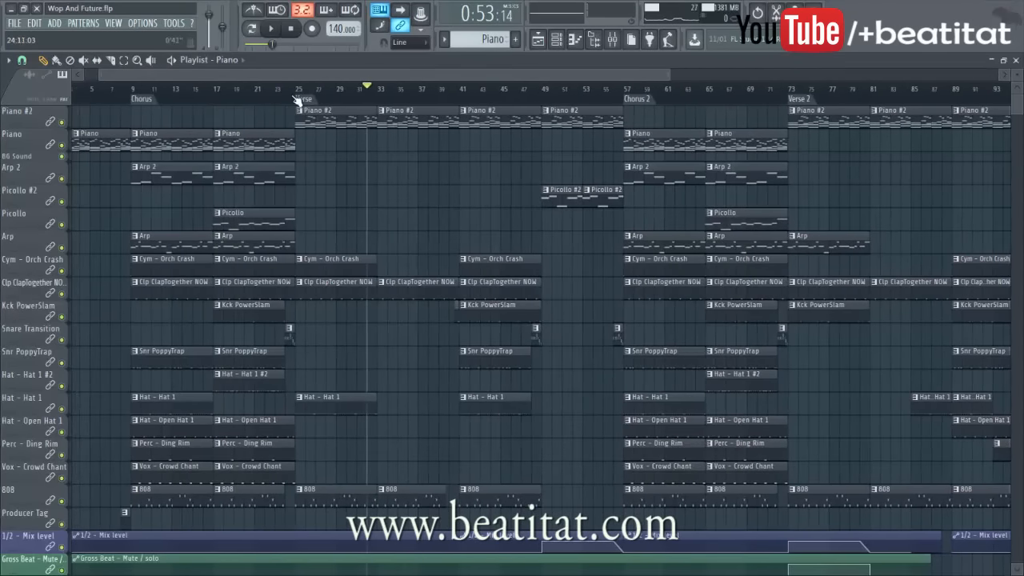
{"action": "scroll", "coordinate": [469, 176], "scroll_direction": "down", "scroll_amount": 7}
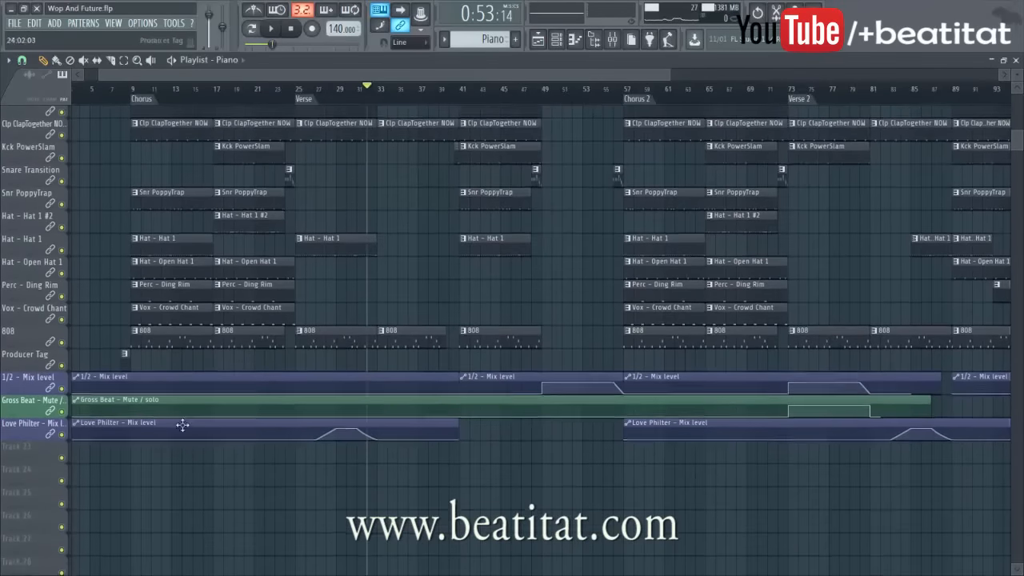
- Play the Verse from bar 27 through the Love Philter mix-level automation and stop the song
{"action": "left_click_drag", "start_coordinate": [344, 89], "coordinate": [324, 94]}
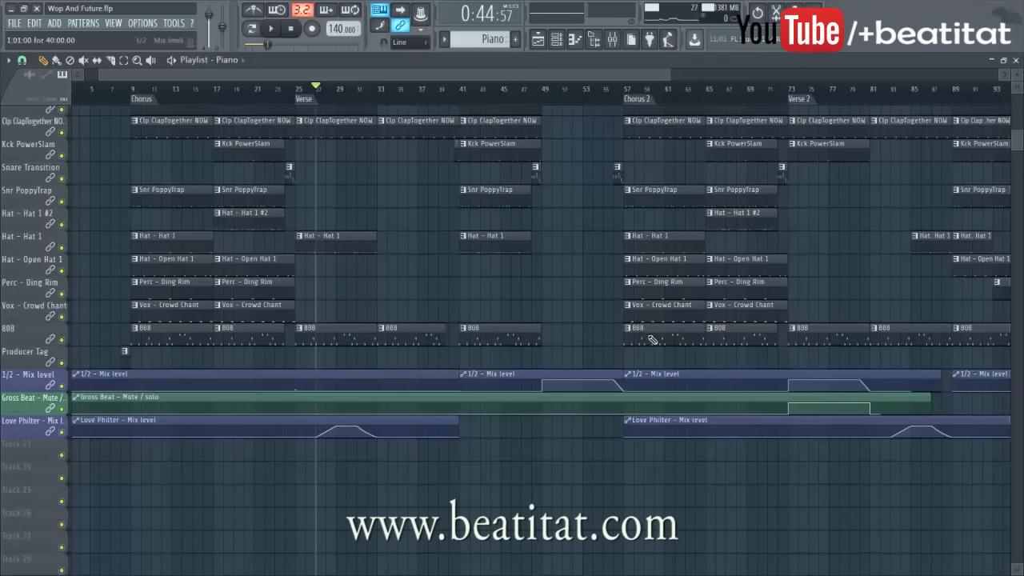
{"action": "left_click_drag", "start_coordinate": [670, 77], "coordinate": [797, 77]}
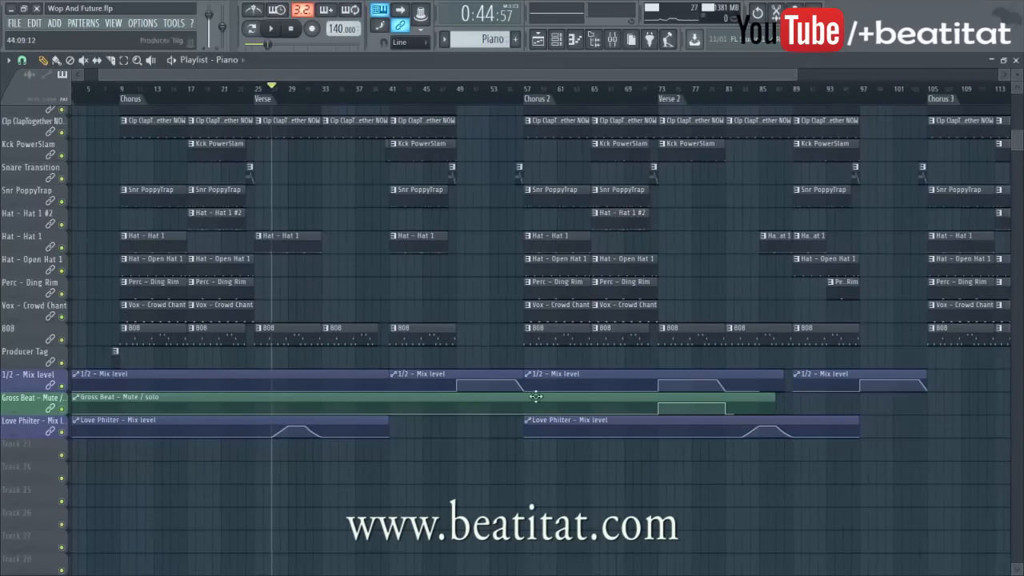
{"action": "key", "text": "space"}
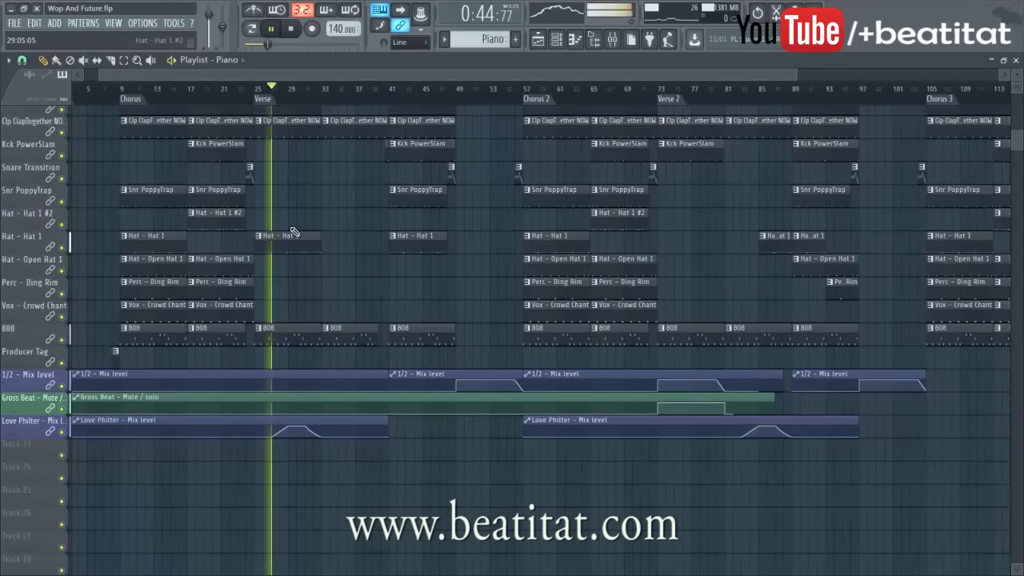
{"action": "scroll", "coordinate": [358, 90], "scroll_direction": "up", "scroll_amount": 4}
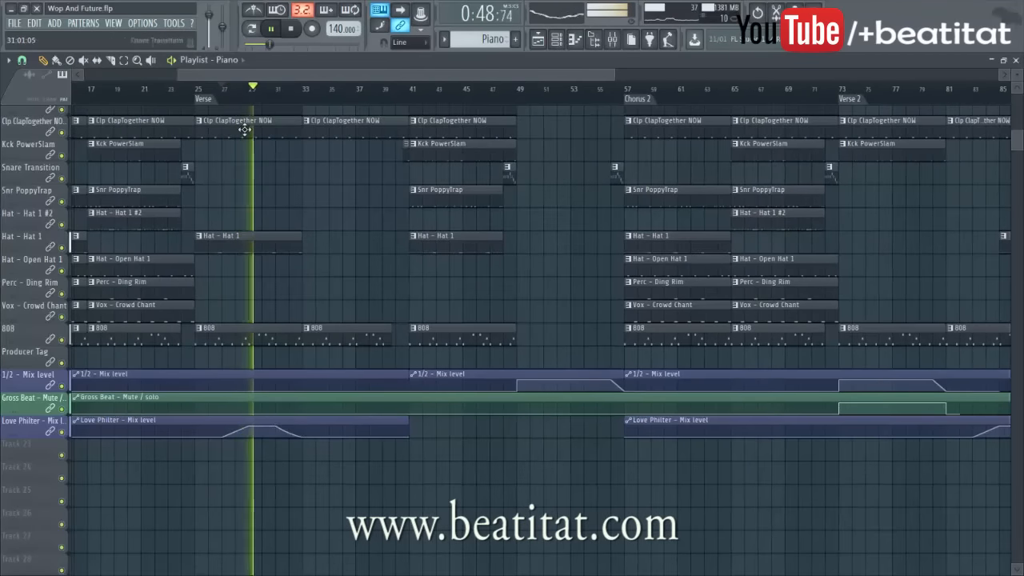
{"action": "scroll", "coordinate": [338, 315], "scroll_direction": "up", "scroll_amount": 2}
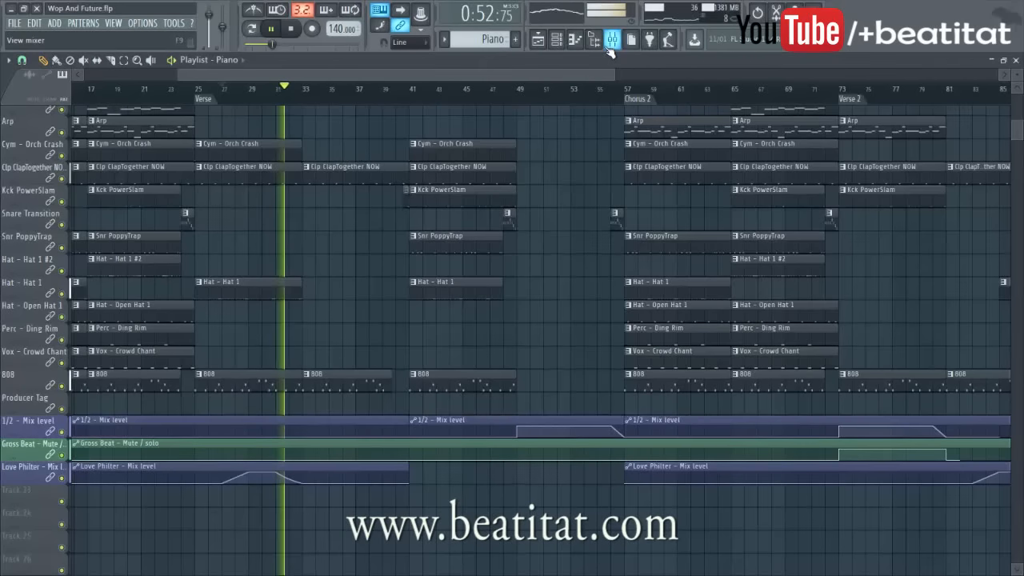
{"action": "key", "text": "space"}
{"action": "left_click", "coordinate": [291, 30]}
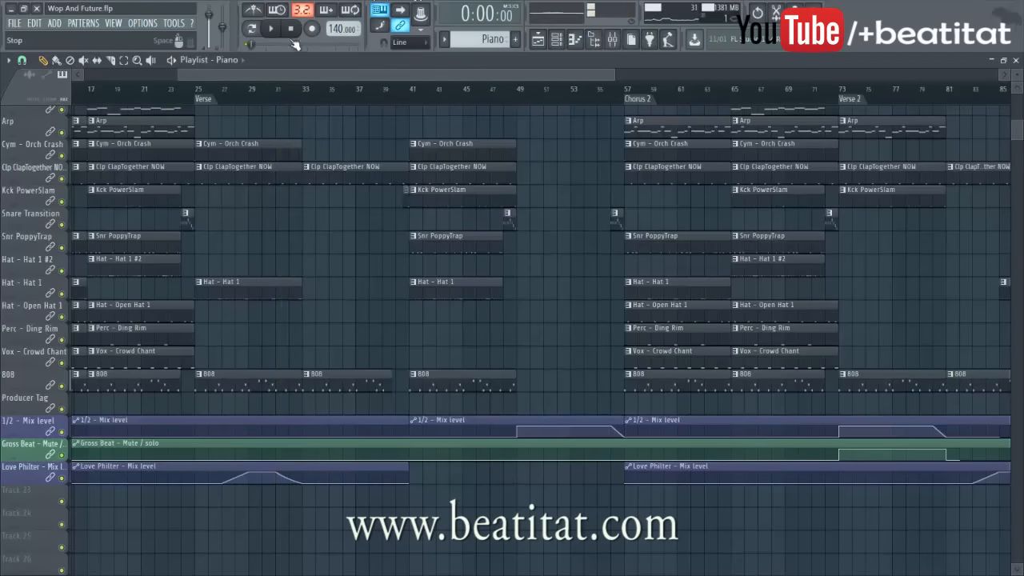
- Go through the Verse's parts with the playhead at bars 25, 33 and 41
{"action": "left_click", "coordinate": [199, 95]}
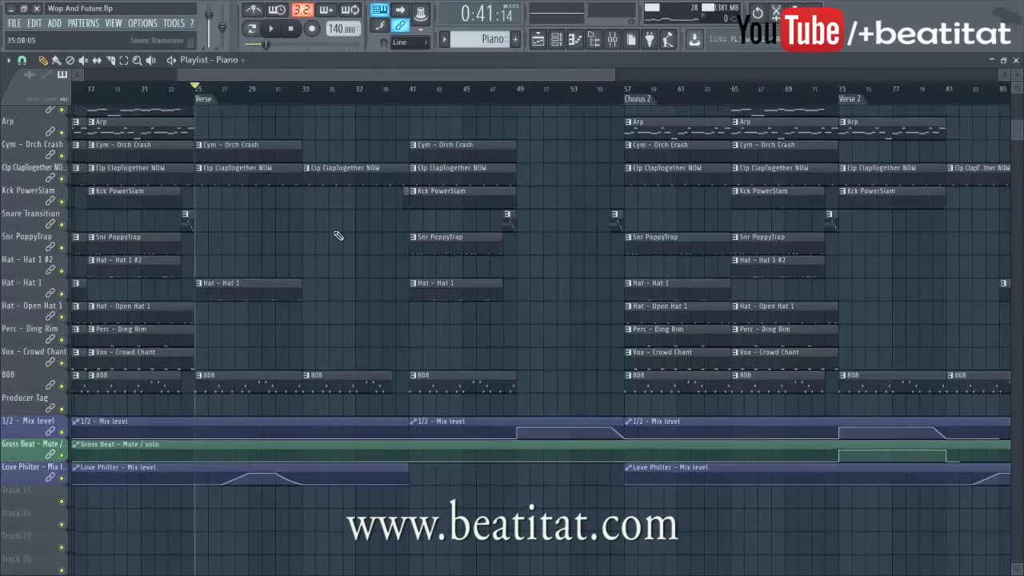
{"action": "scroll", "coordinate": [338, 232], "scroll_direction": "up", "scroll_amount": 5}
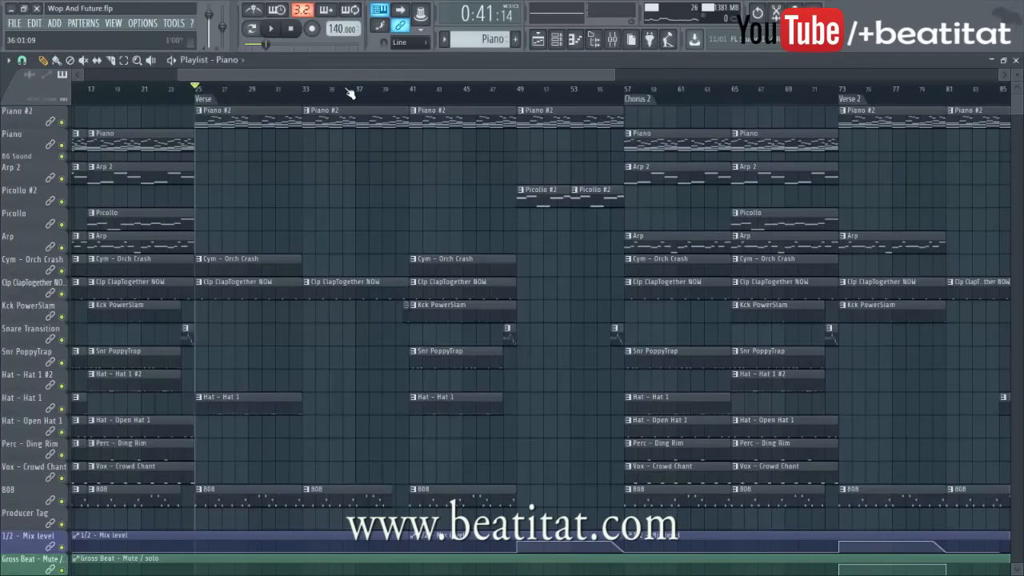
{"action": "left_click_drag", "start_coordinate": [208, 90], "coordinate": [311, 125]}
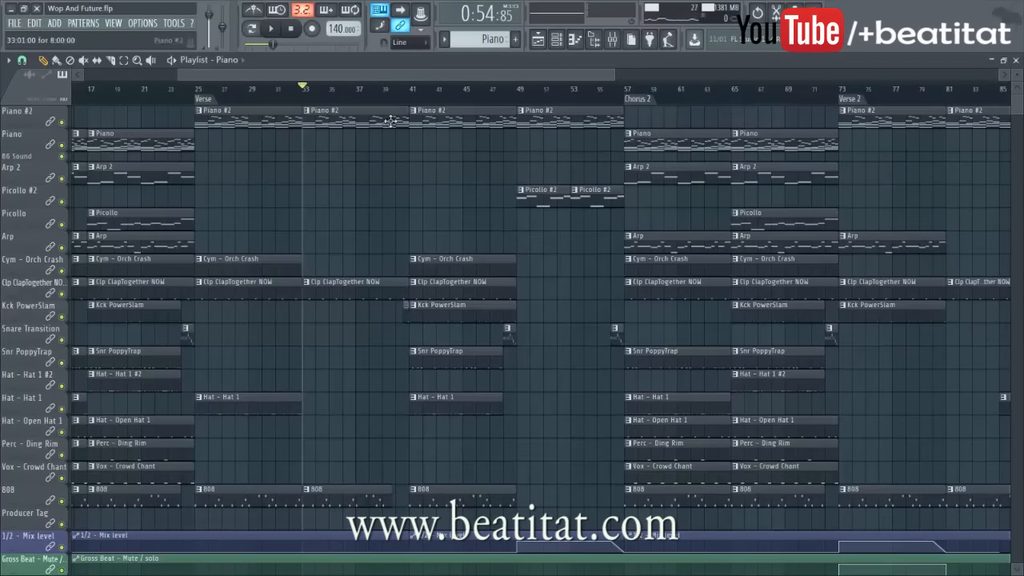
{"action": "scroll", "coordinate": [497, 260], "scroll_direction": "down", "scroll_amount": 1}
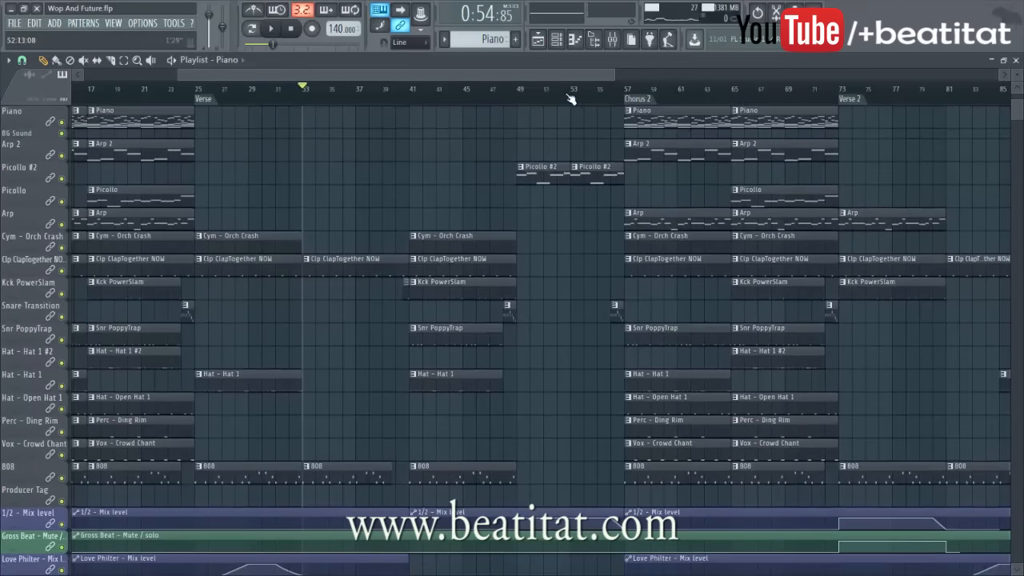
{"action": "left_click", "coordinate": [520, 92]}
{"action": "left_click", "coordinate": [414, 89]}
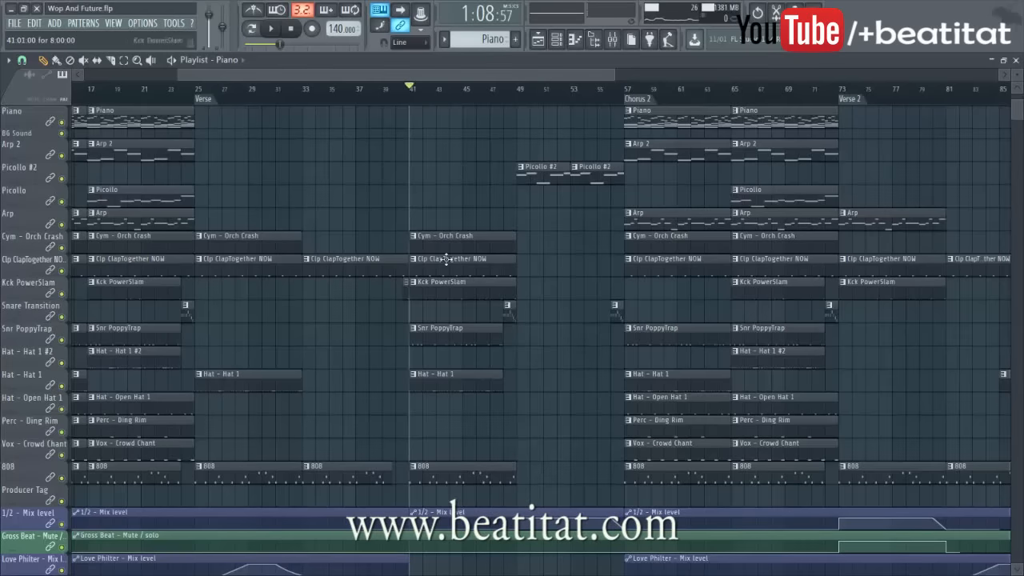
- Examine the layers of the Verse's part starting at bar 41 and play it from there
{"action": "scroll", "coordinate": [446, 260], "scroll_direction": "up", "scroll_amount": 1}
{"action": "scroll", "coordinate": [448, 346], "scroll_direction": "down", "scroll_amount": 2}
{"action": "scroll", "coordinate": [447, 346], "scroll_direction": "down", "scroll_amount": 2}
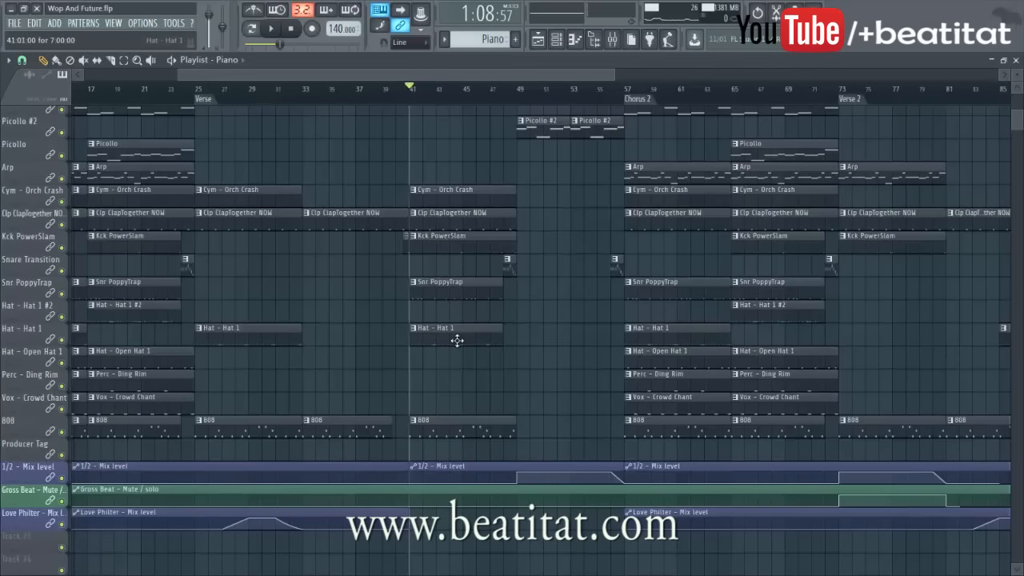
{"action": "scroll", "coordinate": [456, 341], "scroll_direction": "up", "scroll_amount": 4}
{"action": "key", "text": "space"}
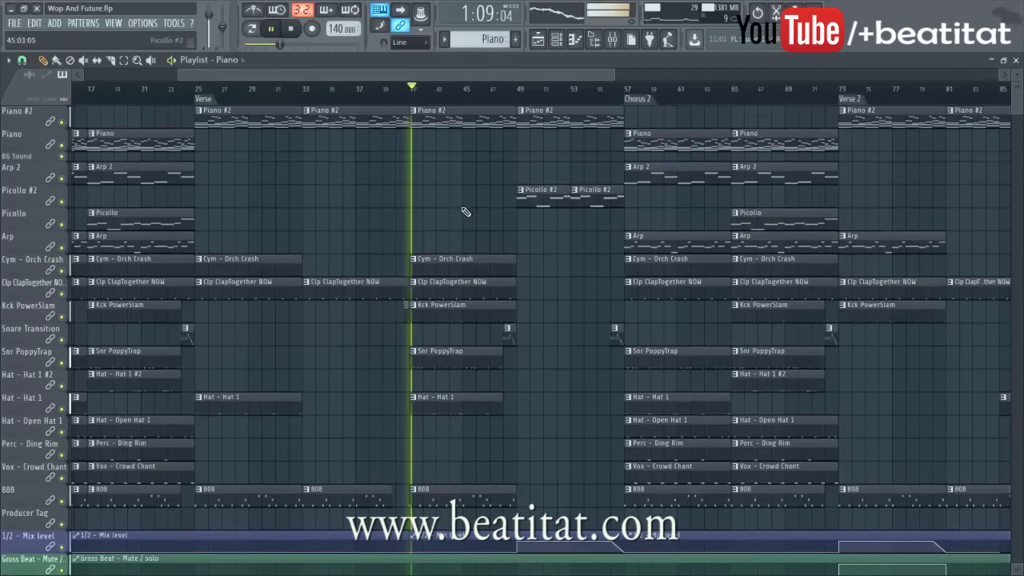
- Examine the Verse's Snr PoppyTrap pattern during playback, return to the playlist and pause the song in the breakdown
{"action": "double_click", "coordinate": [433, 363]}
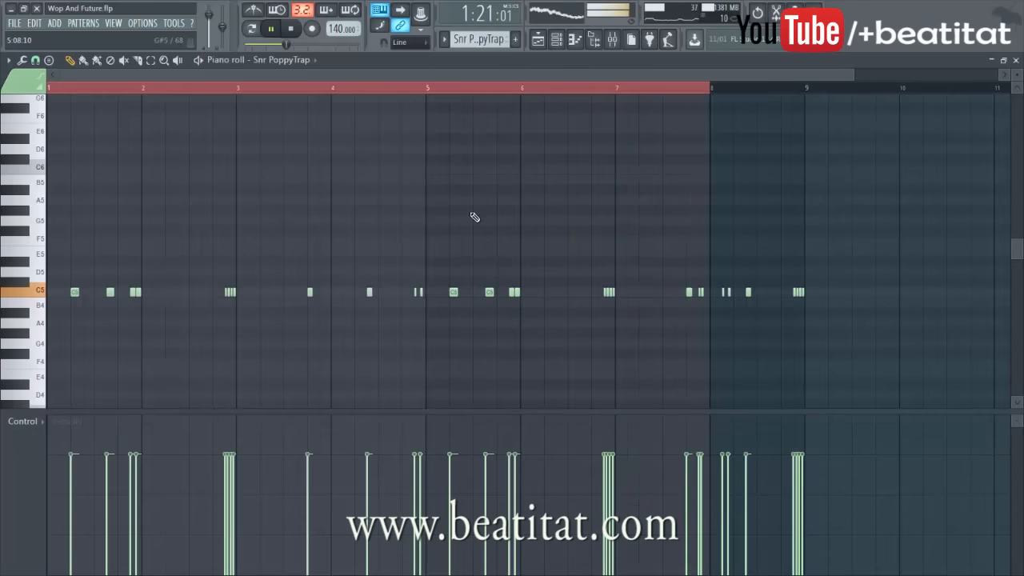
{"action": "key", "text": "Escape"}
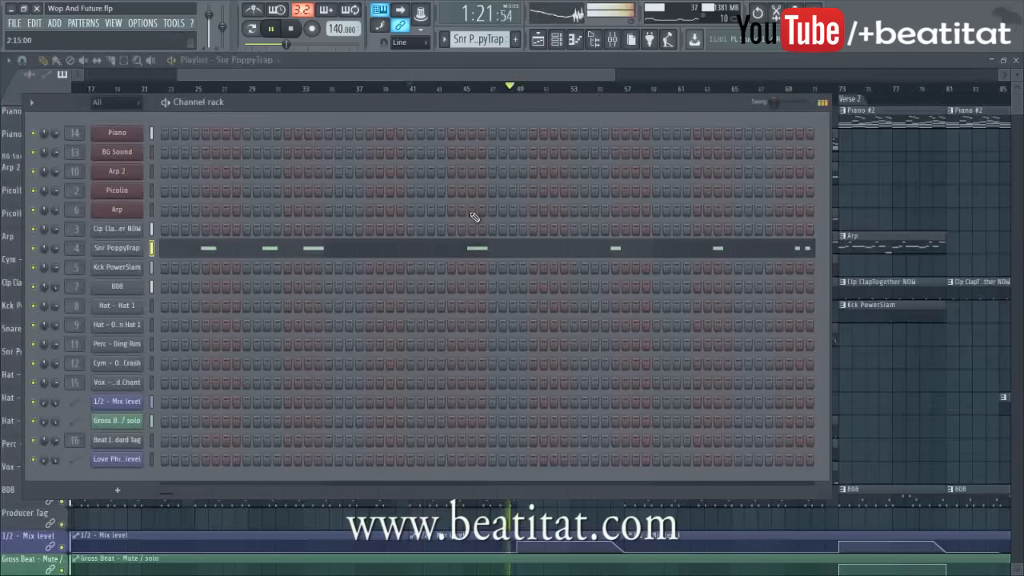
{"action": "left_click", "coordinate": [536, 68]}
{"action": "scroll", "coordinate": [593, 84], "scroll_direction": "down", "scroll_amount": 1}
{"action": "left_click_drag", "start_coordinate": [615, 74], "coordinate": [665, 76]}
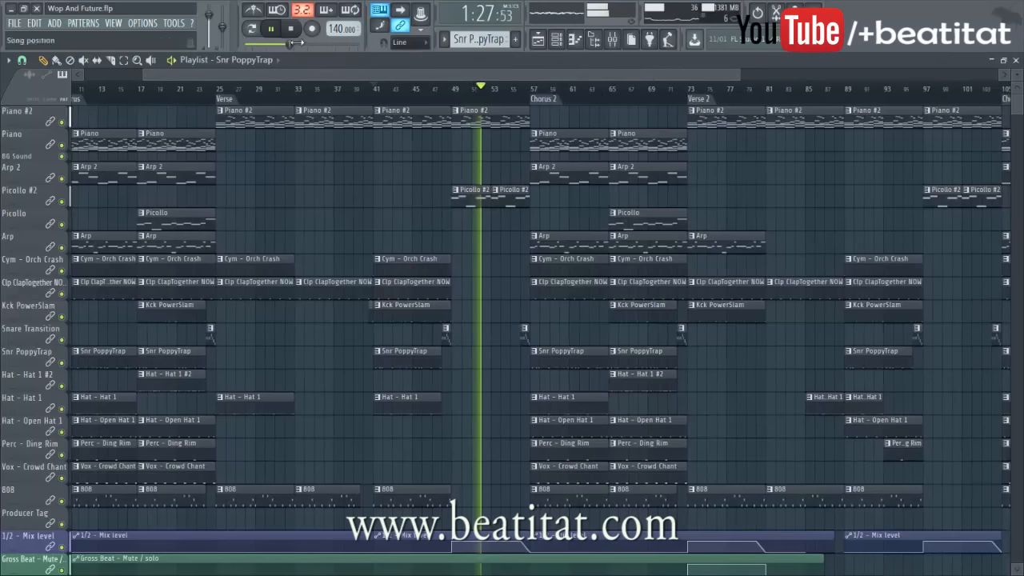
{"action": "key", "text": "space"}
- Place the playhead at the start of Verse 2, bar 73, and examine its layers and automation
{"action": "left_click", "coordinate": [689, 88]}
{"action": "scroll", "coordinate": [744, 320], "scroll_direction": "down", "scroll_amount": 5}
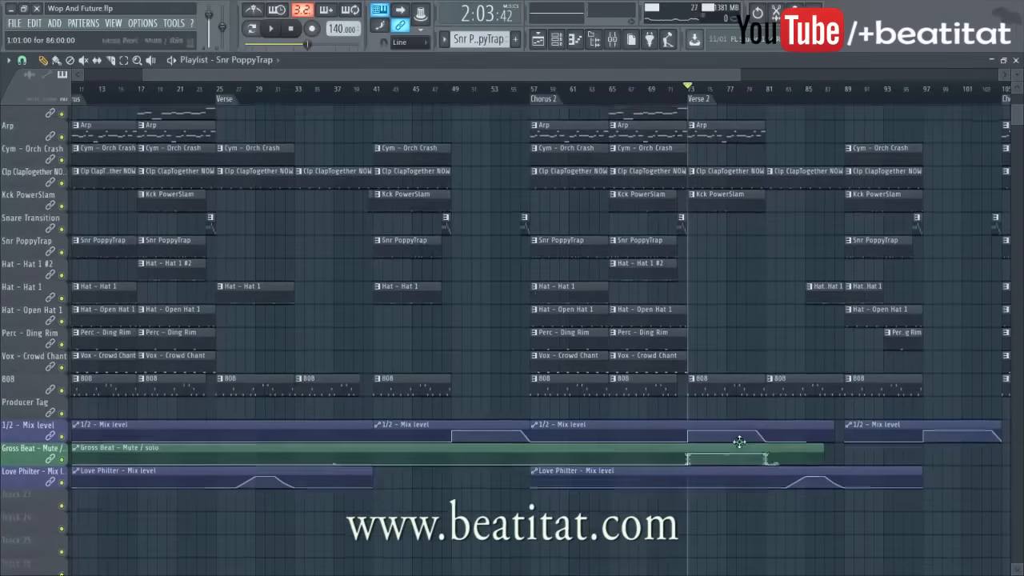
{"action": "scroll", "coordinate": [738, 432], "scroll_direction": "up", "scroll_amount": 5}
{"action": "left_click_drag", "start_coordinate": [514, 75], "coordinate": [604, 75]}
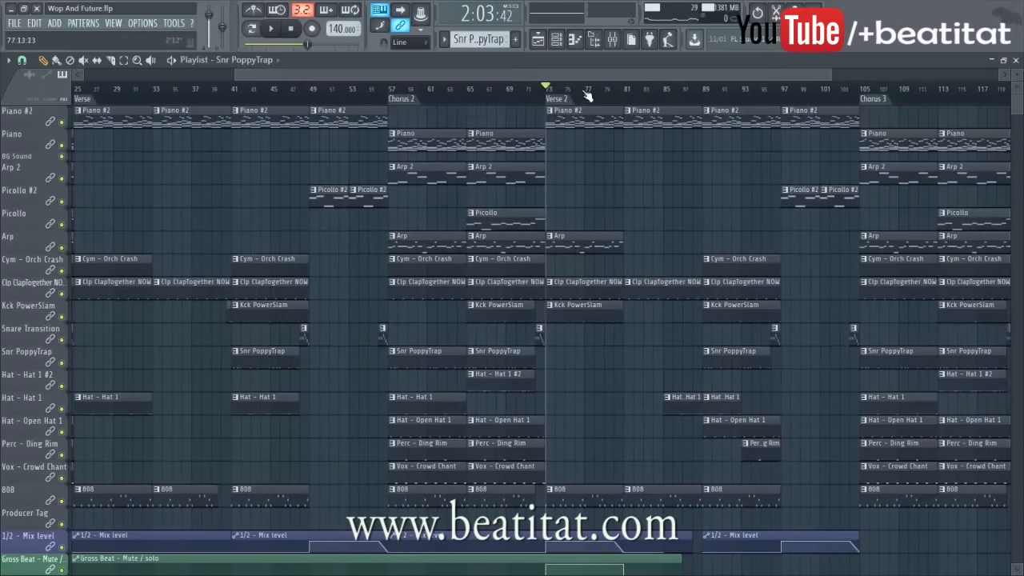
{"action": "scroll", "coordinate": [597, 432], "scroll_direction": "down", "scroll_amount": 1}
{"action": "scroll", "coordinate": [608, 383], "scroll_direction": "down", "scroll_amount": 3}
{"action": "scroll", "coordinate": [592, 320], "scroll_direction": "up", "scroll_amount": 4}
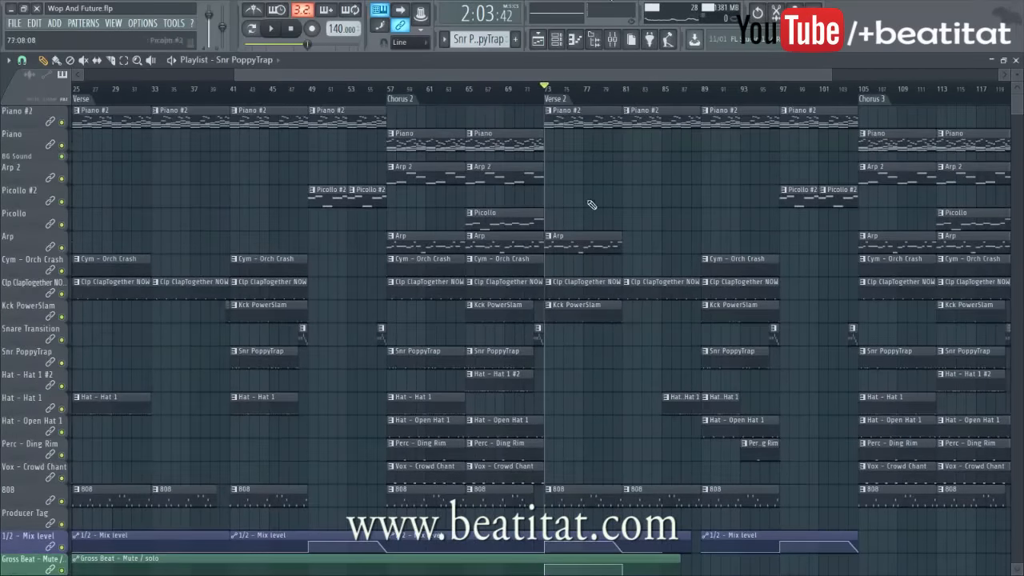
- Examine Verse 2's second part from bar 81 and return the playhead to bar 73
{"action": "left_click", "coordinate": [626, 90]}
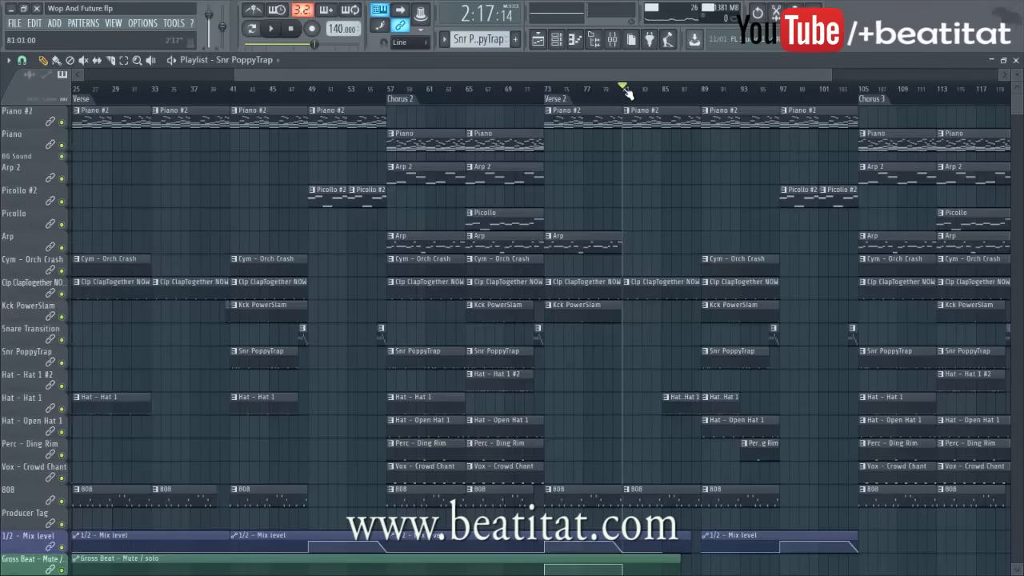
{"action": "scroll", "coordinate": [714, 310], "scroll_direction": "down", "scroll_amount": 4}
{"action": "scroll", "coordinate": [680, 264], "scroll_direction": "up", "scroll_amount": 4}
{"action": "left_click", "coordinate": [547, 90]}
{"action": "left_click_drag", "start_coordinate": [458, 75], "coordinate": [429, 164]}
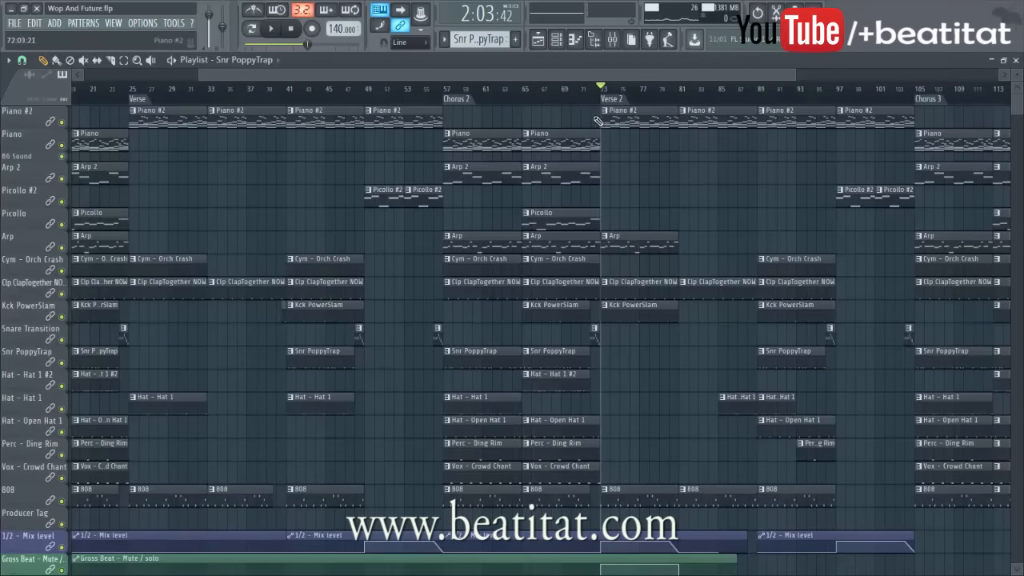
- Examine the 1/2 mix-level automation and place the playhead at bar 53 in the first breakdown
{"action": "left_click_drag", "start_coordinate": [224, 76], "coordinate": [251, 76]}
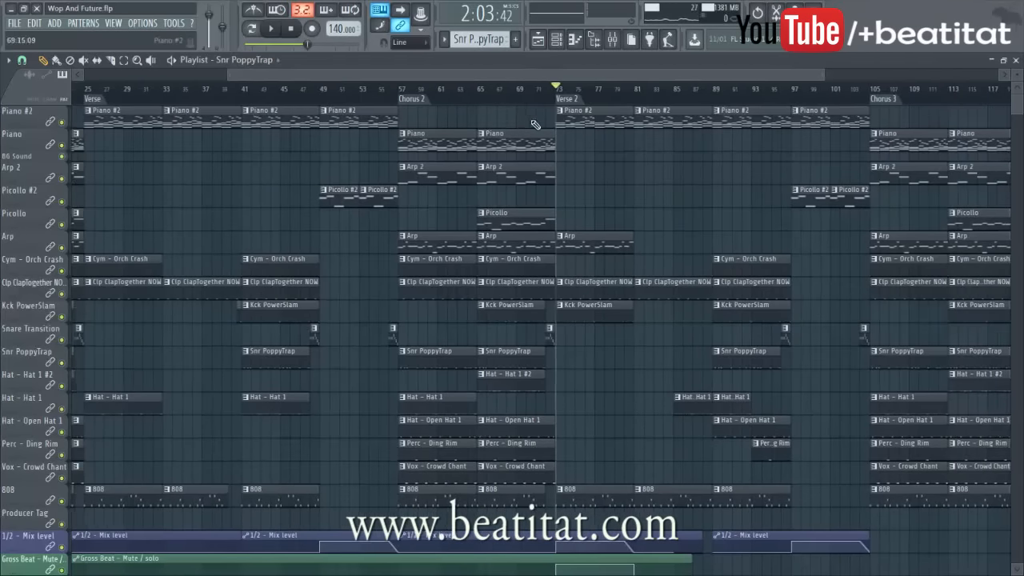
{"action": "scroll", "coordinate": [723, 376], "scroll_direction": "down", "scroll_amount": 3}
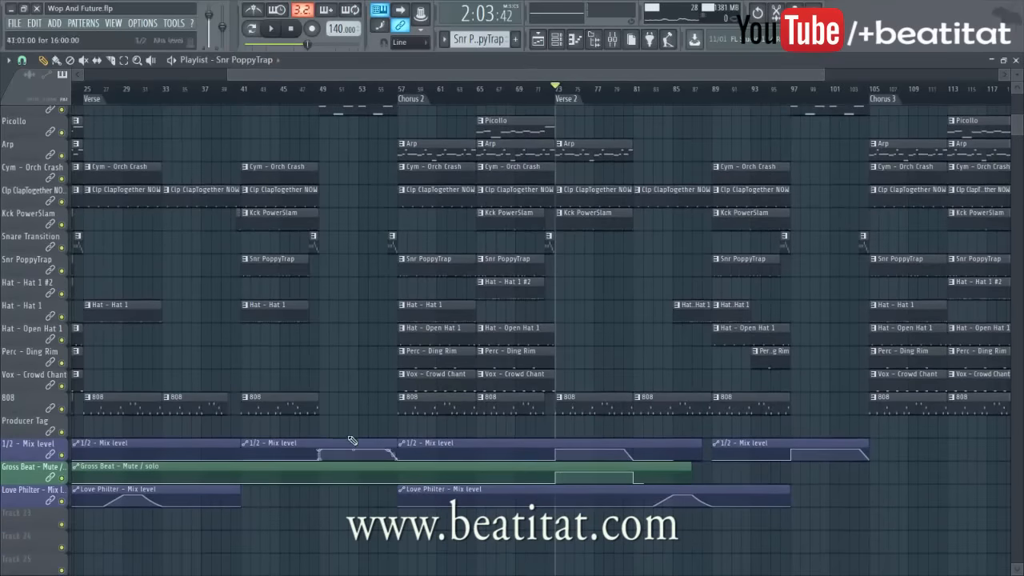
{"action": "left_click", "coordinate": [623, 41]}
{"action": "left_click", "coordinate": [359, 88]}
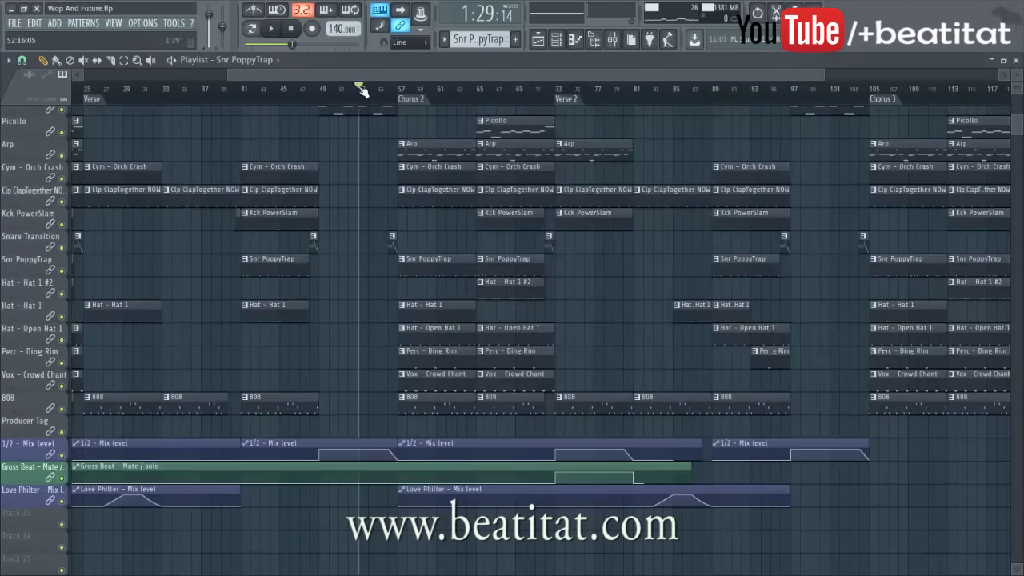
- Play Verse 2 from bar 73 and open Gross Beat on the Arp mixer track
{"action": "left_click", "coordinate": [555, 98]}
{"action": "scroll", "coordinate": [592, 108], "scroll_direction": "up", "scroll_amount": 4}
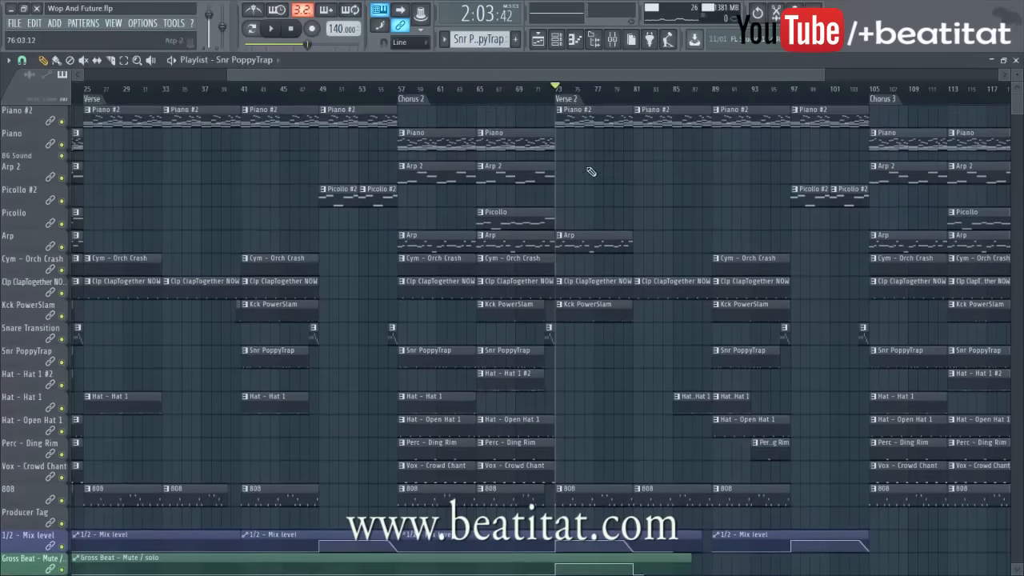
{"action": "key", "text": "space"}
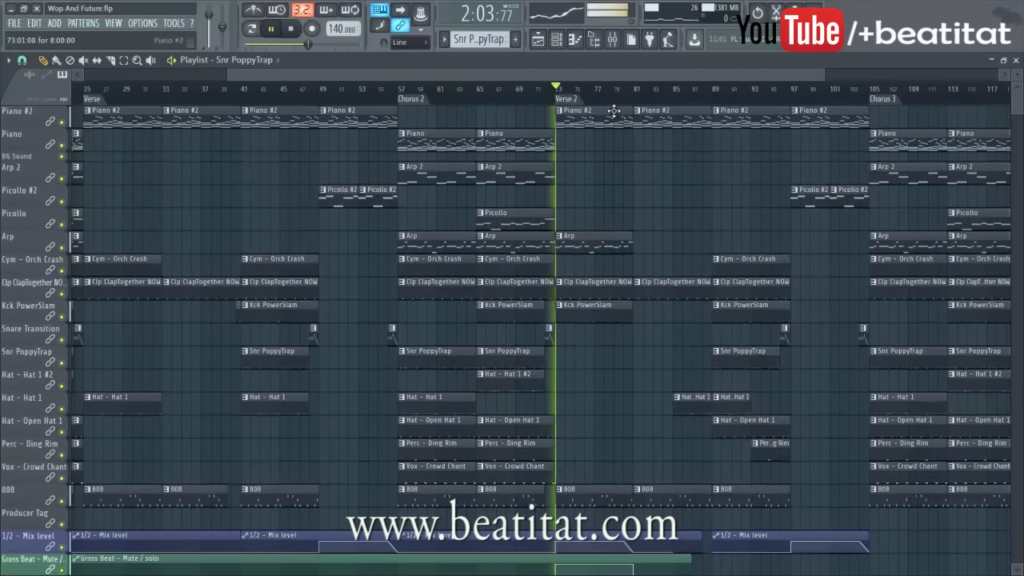
{"action": "left_click", "coordinate": [611, 39]}
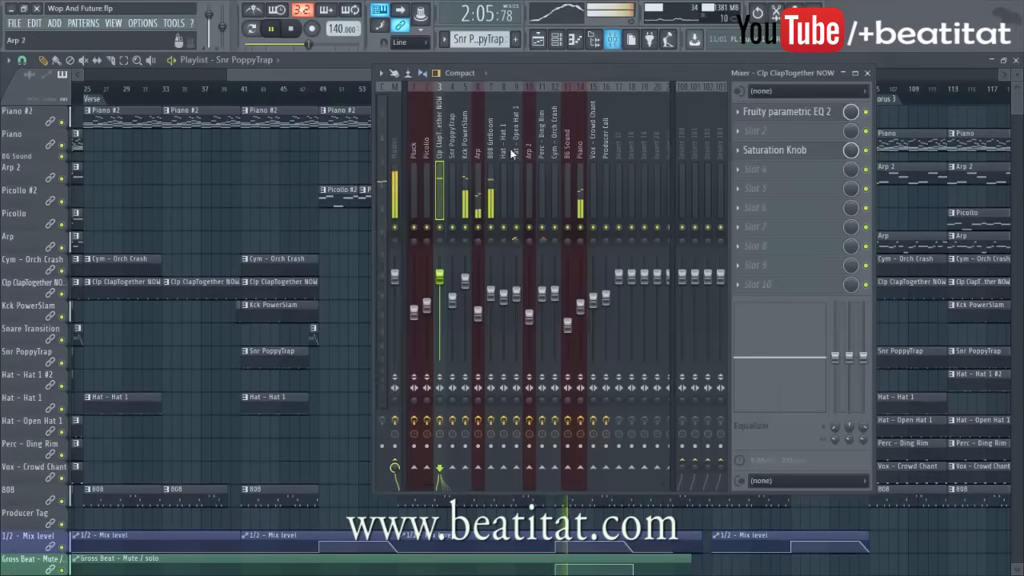
{"action": "left_click", "coordinate": [477, 175]}
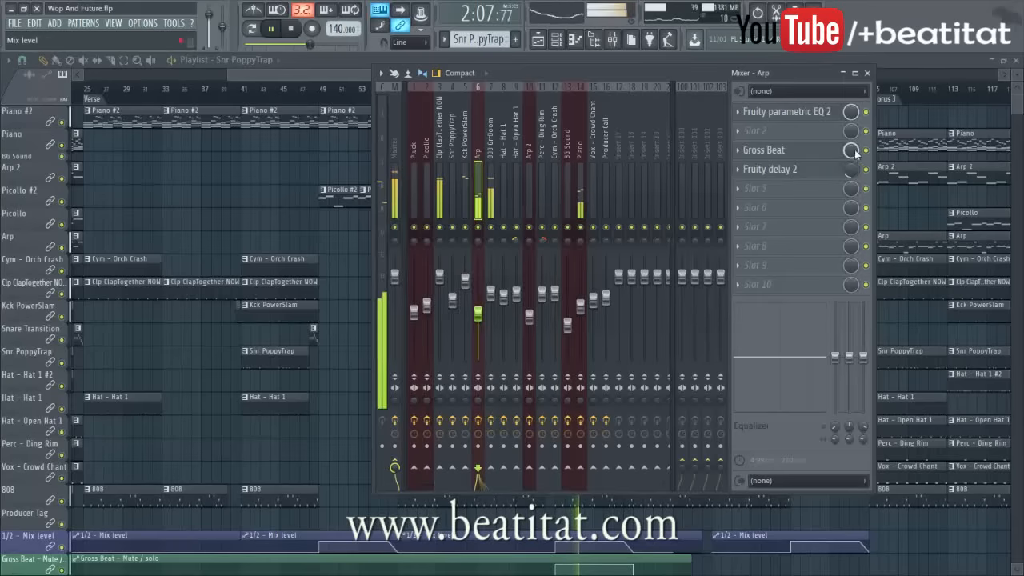
{"action": "left_click", "coordinate": [752, 151]}
- Set Gross Beat's click reduction to High (melodic) and return to the playlist
{"action": "left_click", "coordinate": [19, 176]}
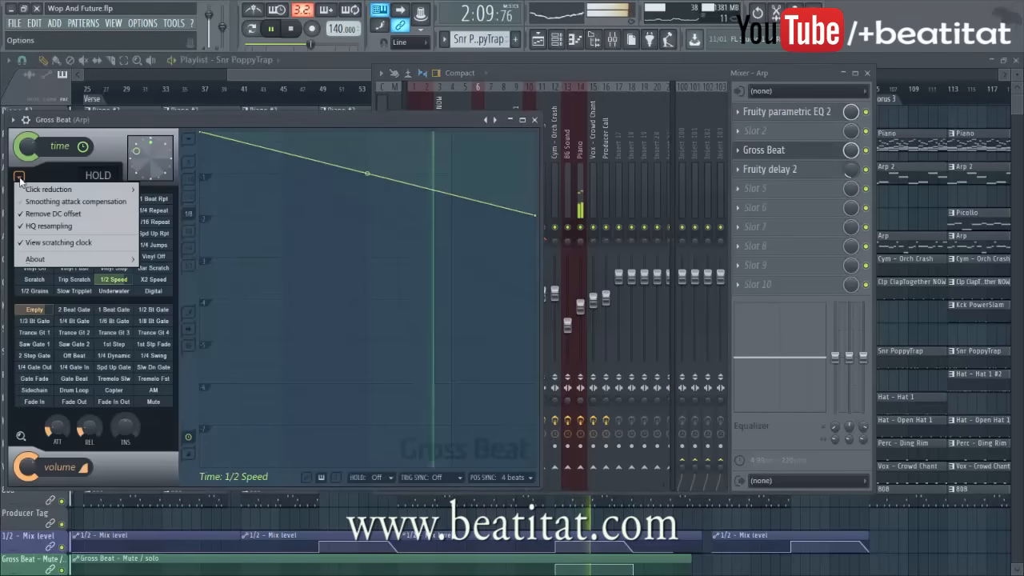
{"action": "mouse_move", "coordinate": [100, 191]}
{"action": "left_click", "coordinate": [178, 215]}
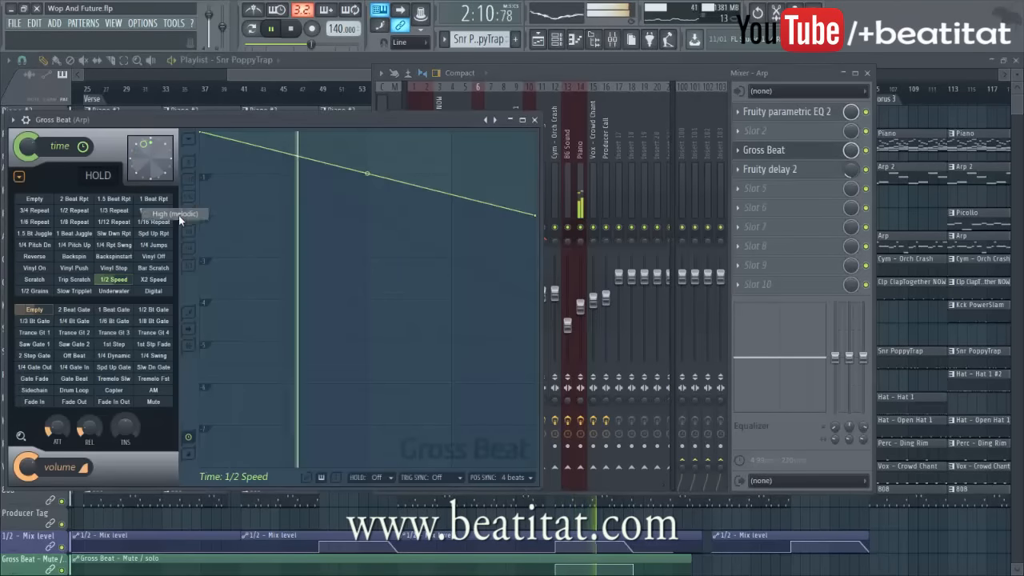
{"action": "left_click", "coordinate": [535, 120]}
{"action": "left_click", "coordinate": [351, 75]}
- Examine the Gross Beat mute and Love Philter mix-level automation while Verse 2 plays
{"action": "scroll", "coordinate": [596, 376], "scroll_direction": "down", "scroll_amount": 1}
{"action": "scroll", "coordinate": [595, 375], "scroll_direction": "down", "scroll_amount": 2}
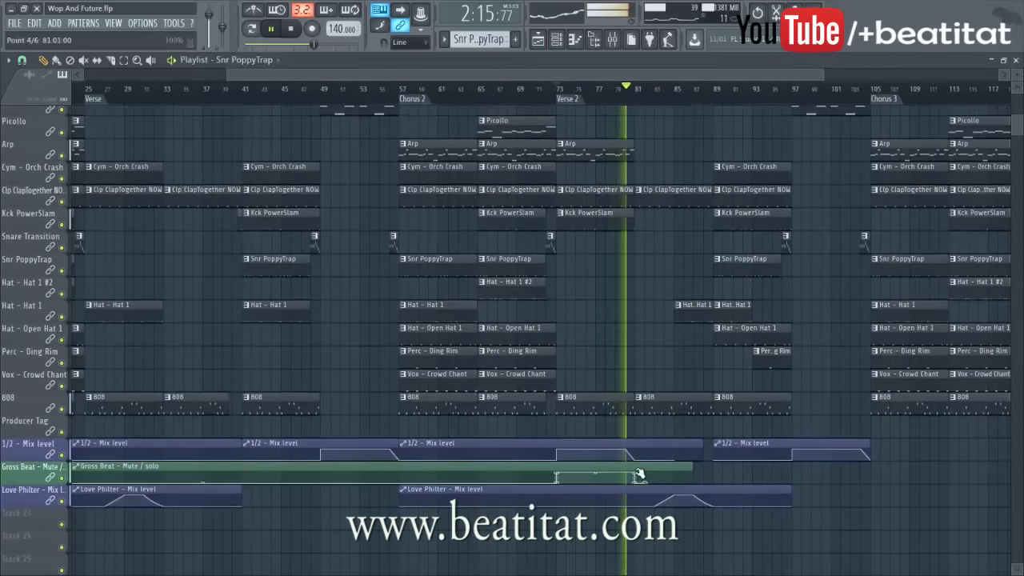
{"action": "scroll", "coordinate": [662, 252], "scroll_direction": "up", "scroll_amount": 4}
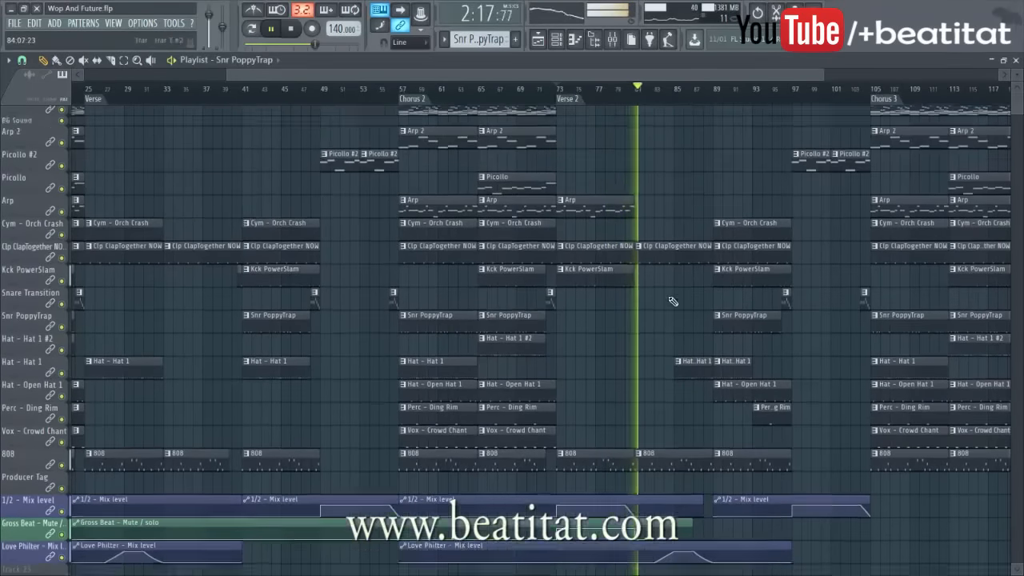
{"action": "scroll", "coordinate": [831, 346], "scroll_direction": "down", "scroll_amount": 5}
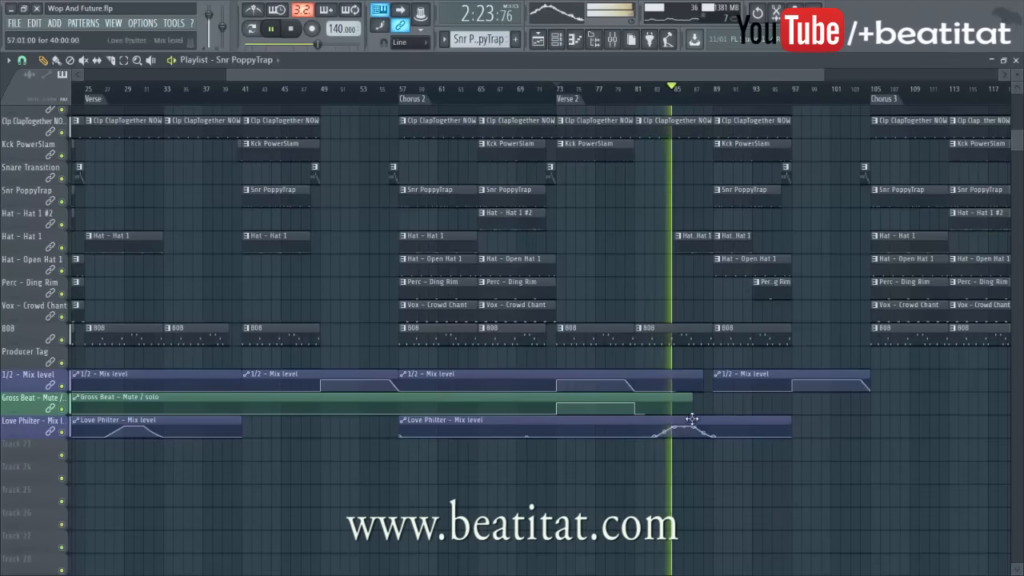
{"action": "scroll", "coordinate": [688, 336], "scroll_direction": "up", "scroll_amount": 5}
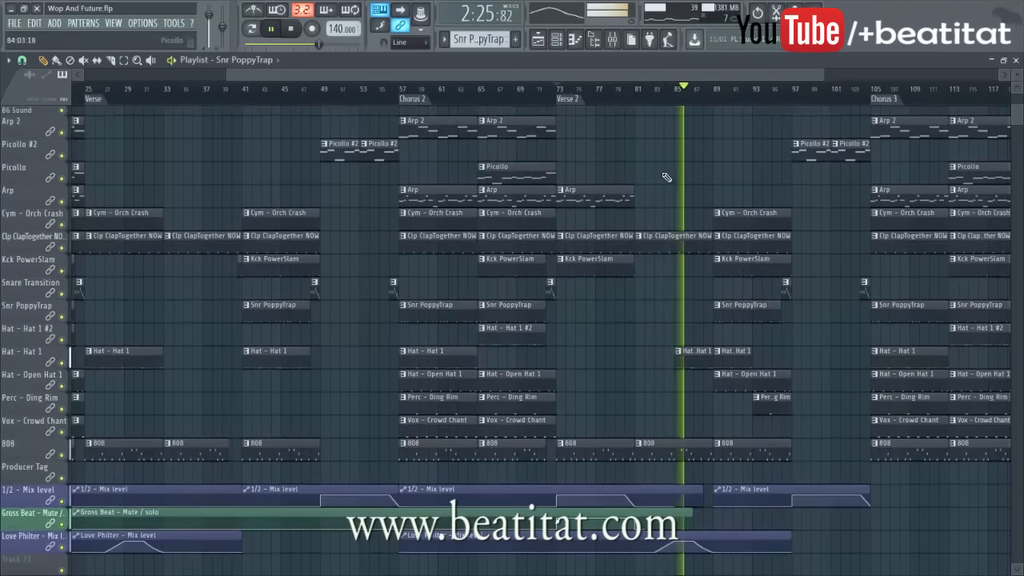
- Examine Verse 2's last part from bar 89 and the breakdown from bar 97 during playback, and stop the song
{"action": "scroll", "coordinate": [686, 529], "scroll_direction": "down", "scroll_amount": 1}
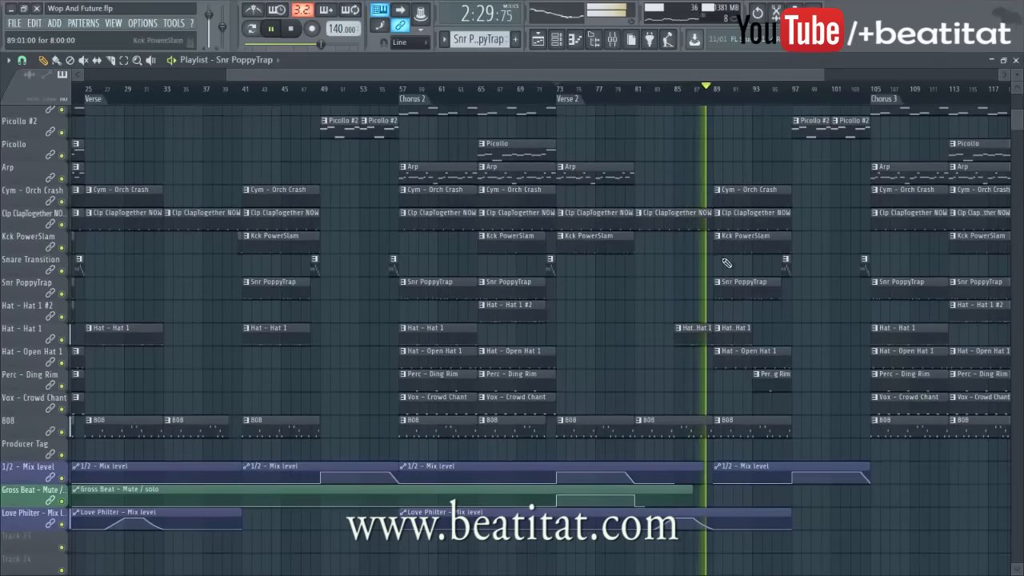
{"action": "scroll", "coordinate": [724, 259], "scroll_direction": "up", "scroll_amount": 3}
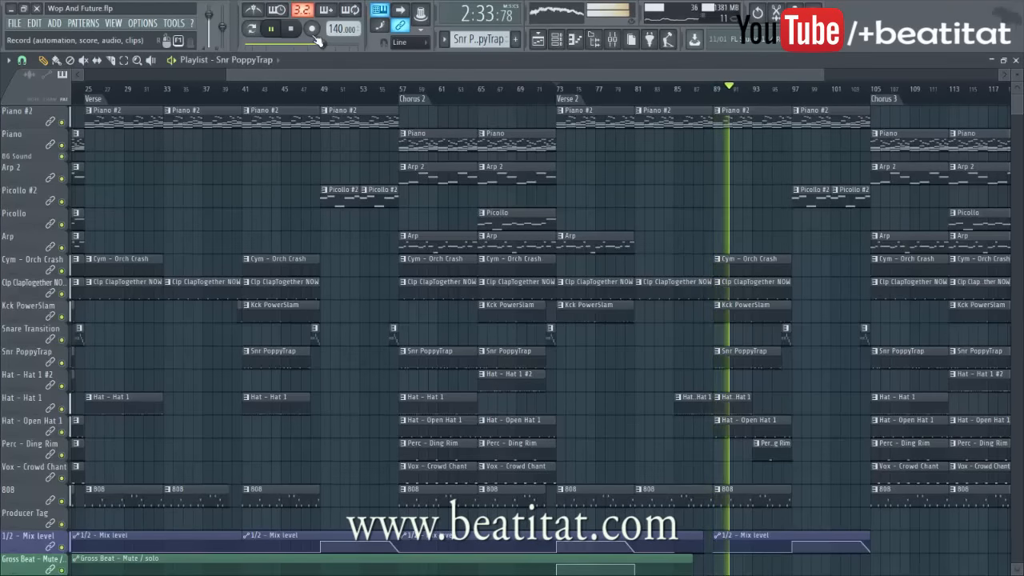
{"action": "scroll", "coordinate": [800, 389], "scroll_direction": "down", "scroll_amount": 3}
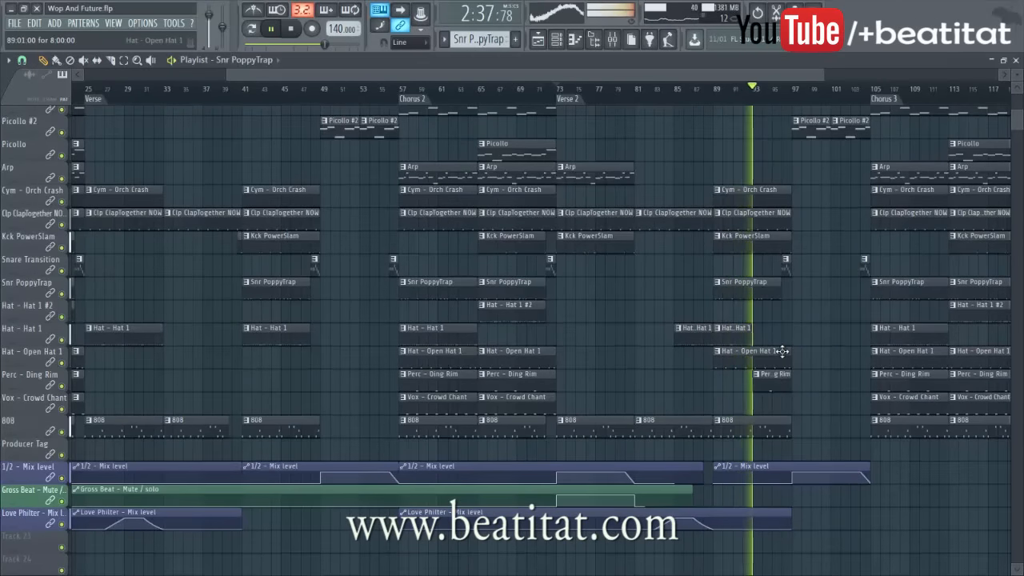
{"action": "scroll", "coordinate": [799, 400], "scroll_direction": "up", "scroll_amount": 3}
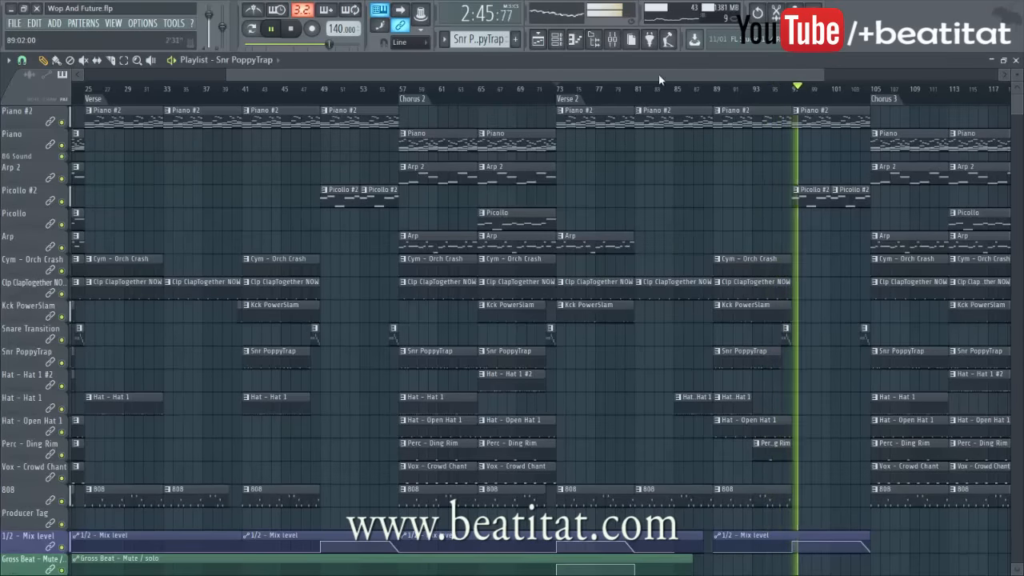
{"action": "left_click_drag", "start_coordinate": [666, 76], "coordinate": [771, 74]}
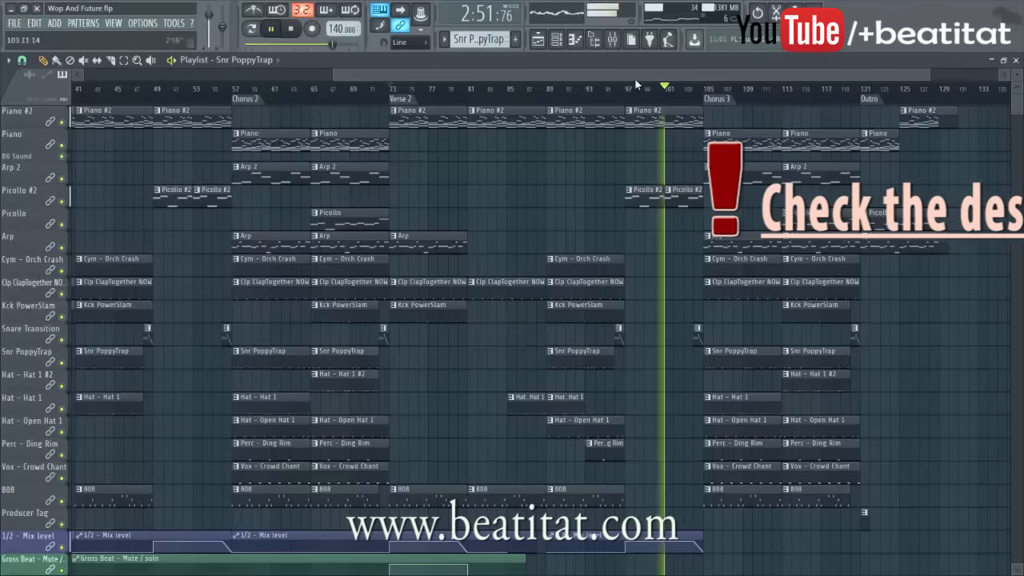
{"action": "left_click", "coordinate": [290, 28]}
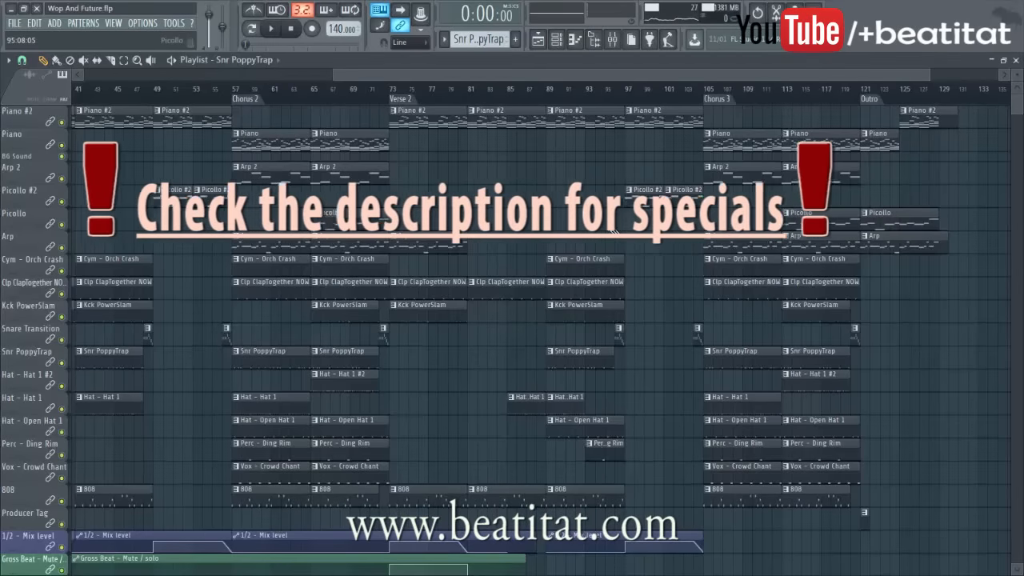
- Highlight Chorus 2's second part, bars 65 to 73, glance at the channel rack and clear the selection
{"action": "left_click", "coordinate": [389, 88]}
{"action": "left_click_drag", "start_coordinate": [335, 74], "coordinate": [319, 75]}
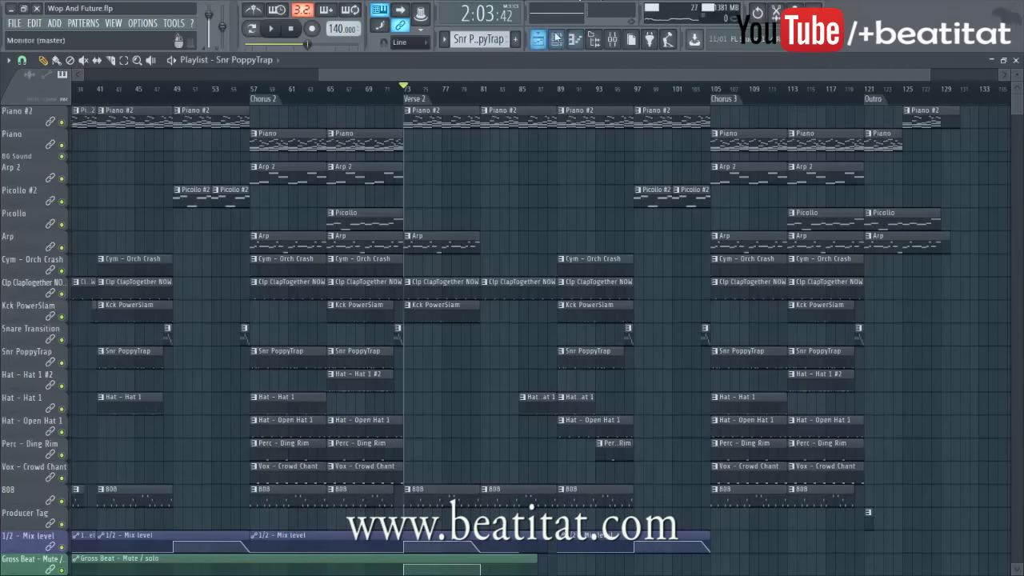
{"action": "left_click", "coordinate": [423, 87]}
{"action": "left_click", "coordinate": [393, 87]}
{"action": "left_click_drag", "start_coordinate": [330, 94], "coordinate": [410, 100]}
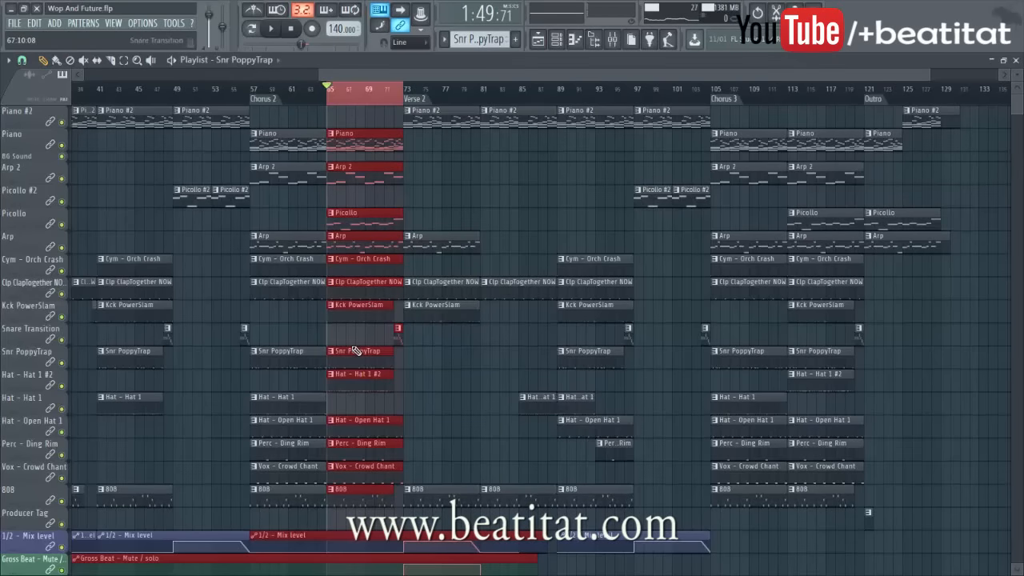
{"action": "left_click", "coordinate": [568, 40]}
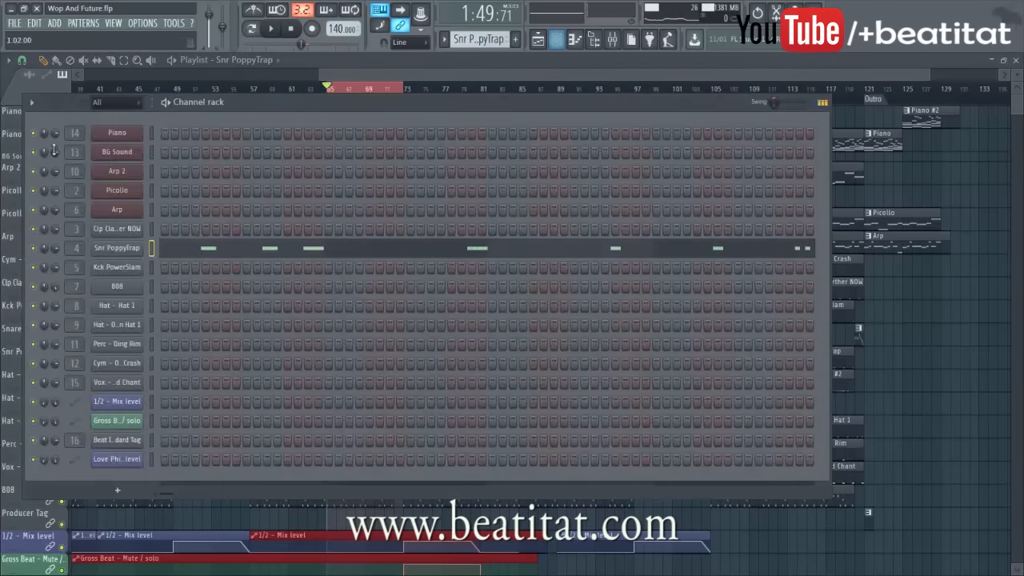
{"action": "left_click", "coordinate": [367, 61]}
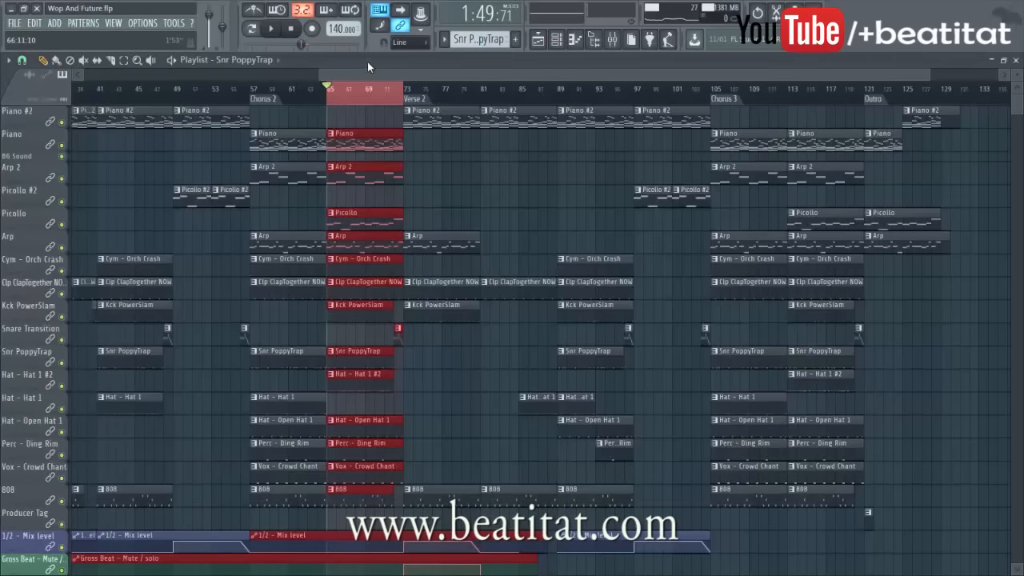
{"action": "left_click", "coordinate": [334, 93]}
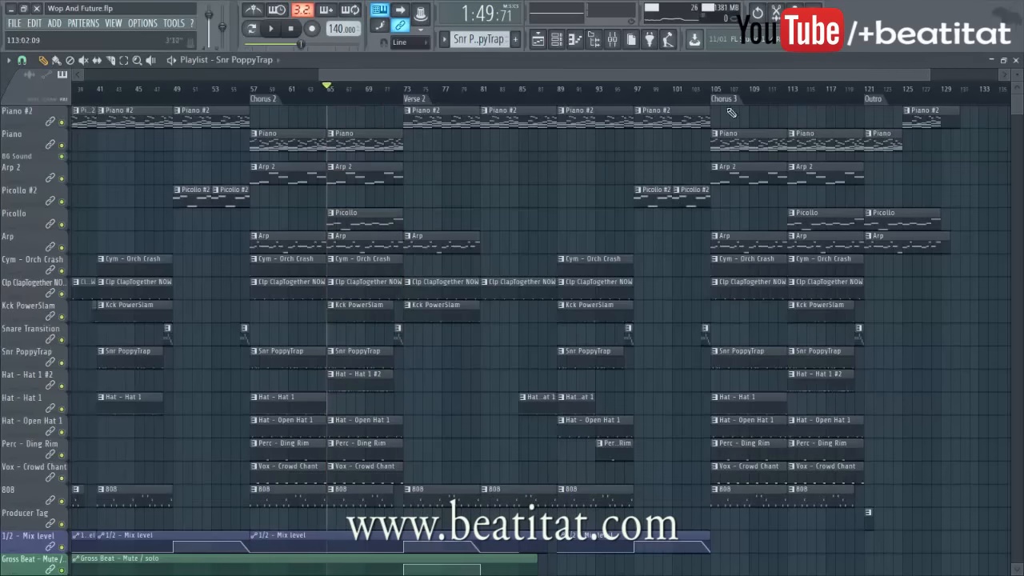
- Show the whole arrangement, highlight bars 65 to 73 again, clear the selection and place the playhead at bar 73
{"action": "left_click_drag", "start_coordinate": [319, 74], "coordinate": [79, 83]}
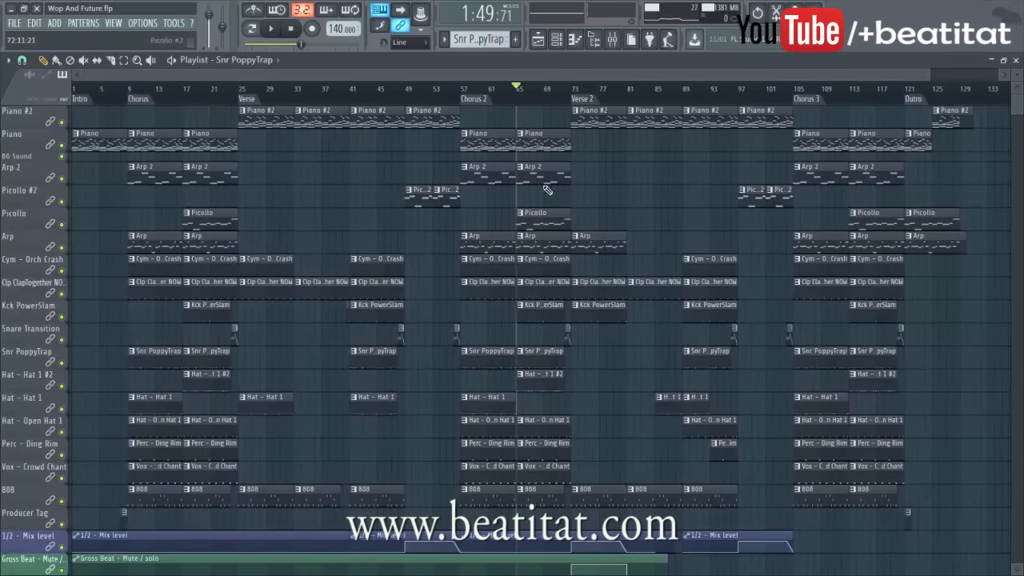
{"action": "left_click_drag", "start_coordinate": [516, 84], "coordinate": [566, 358]}
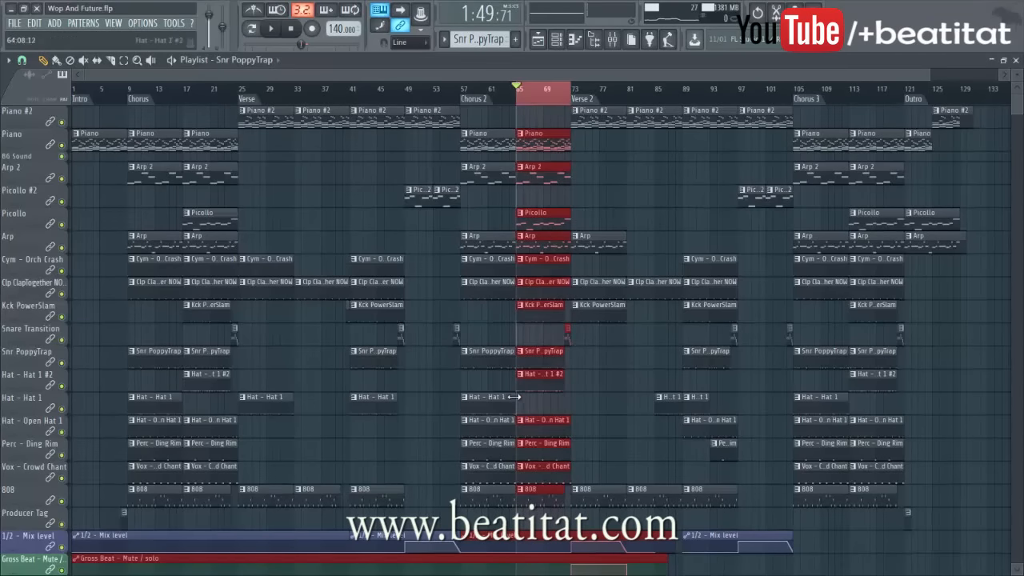
{"action": "double_click", "coordinate": [524, 103]}
{"action": "left_click", "coordinate": [512, 103]}
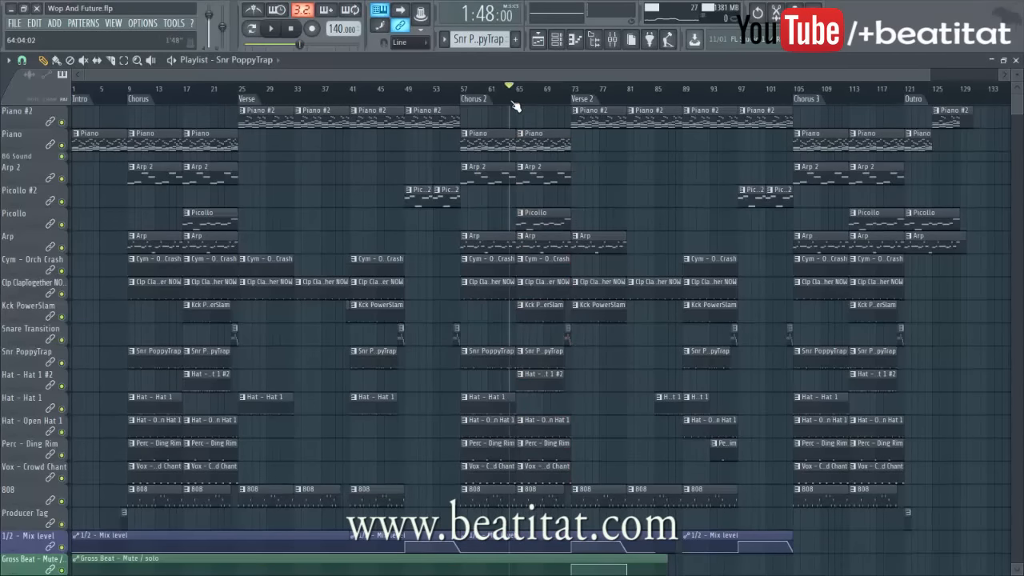
{"action": "left_click", "coordinate": [461, 94]}
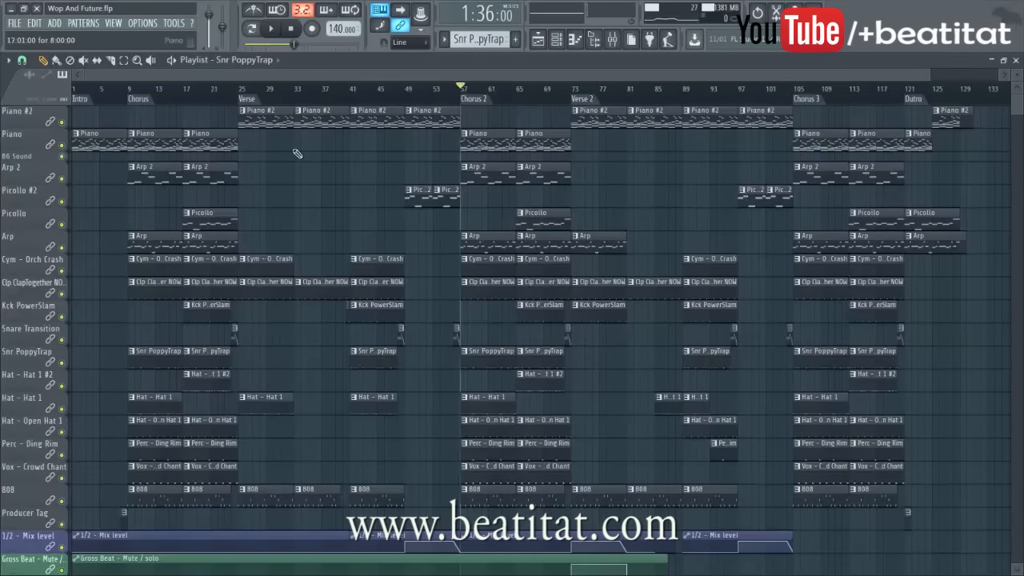
{"action": "left_click_drag", "start_coordinate": [520, 89], "coordinate": [573, 97]}
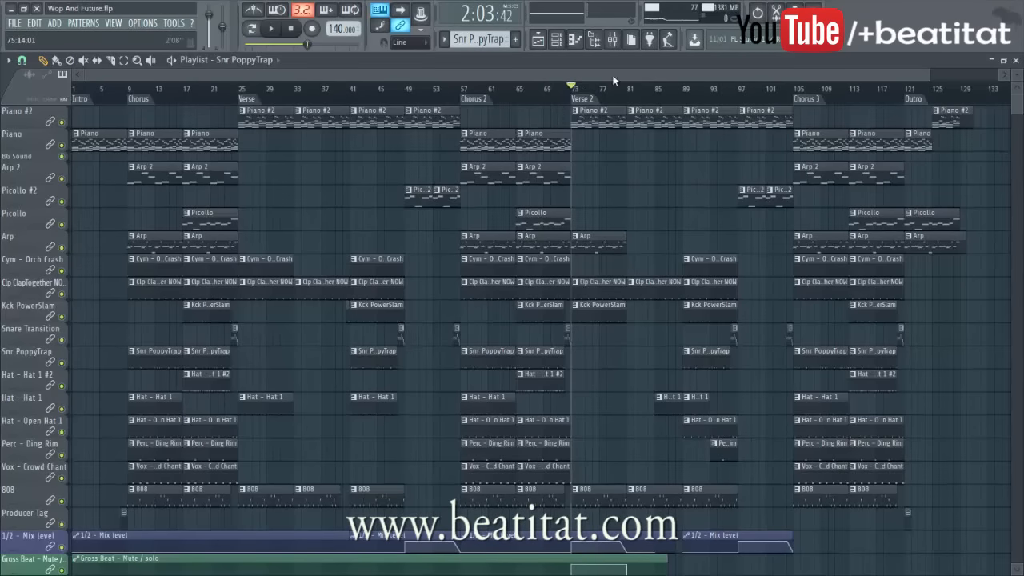
- Examine the transition from Chorus 2 into Verse 2 and place the playhead at bar 72, where the Snare Transition starts
{"action": "scroll", "coordinate": [573, 90], "scroll_direction": "up", "scroll_amount": 2}
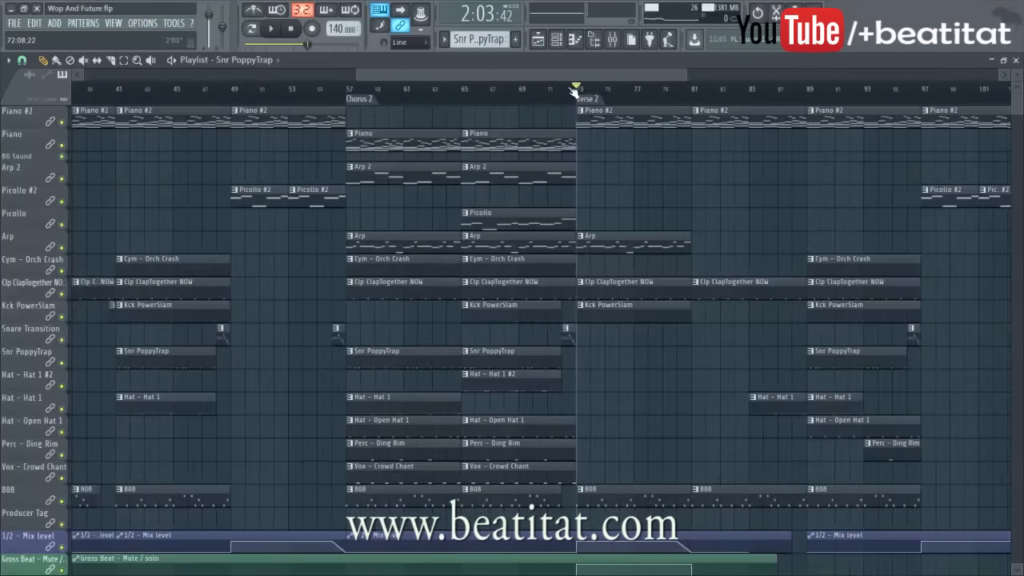
{"action": "scroll", "coordinate": [573, 90], "scroll_direction": "up", "scroll_amount": 1}
{"action": "left_click_drag", "start_coordinate": [567, 76], "coordinate": [490, 157]}
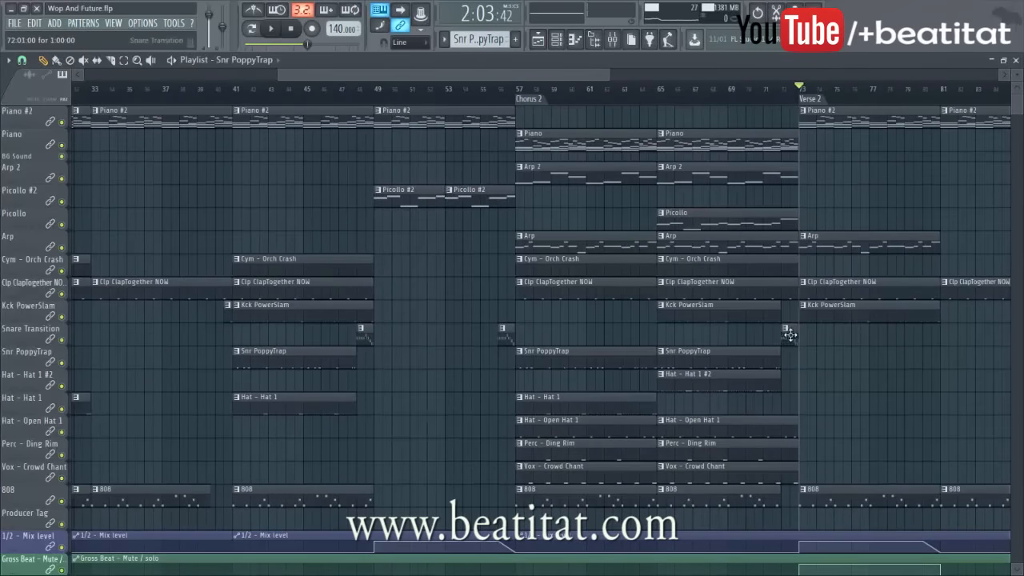
{"action": "left_click", "coordinate": [780, 100]}
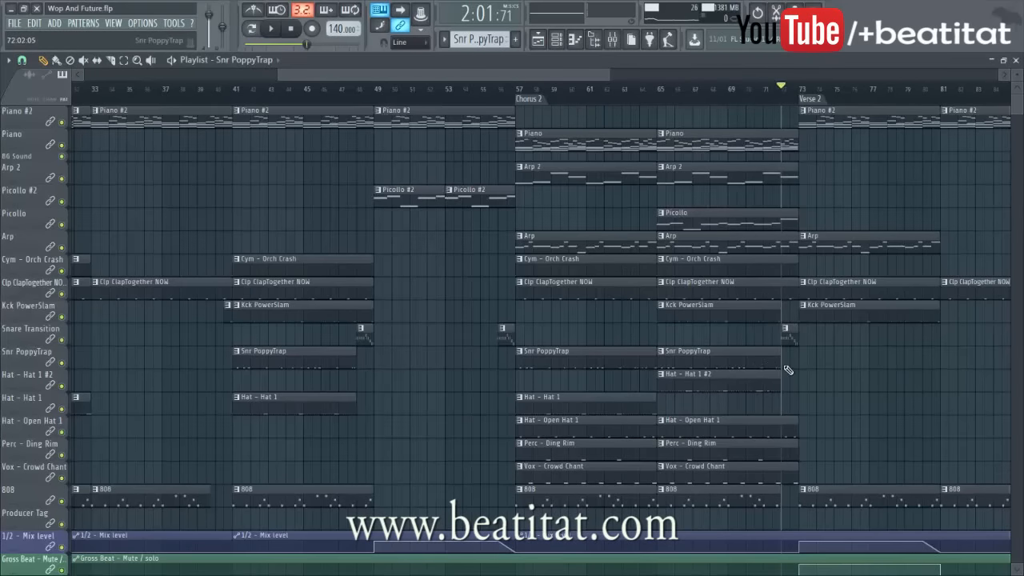
- Extend Chorus 2's second Snr PoppyTrap clip to bar 73 and shorten it back to bar 72
{"action": "left_click_drag", "start_coordinate": [776, 364], "coordinate": [797, 365]}
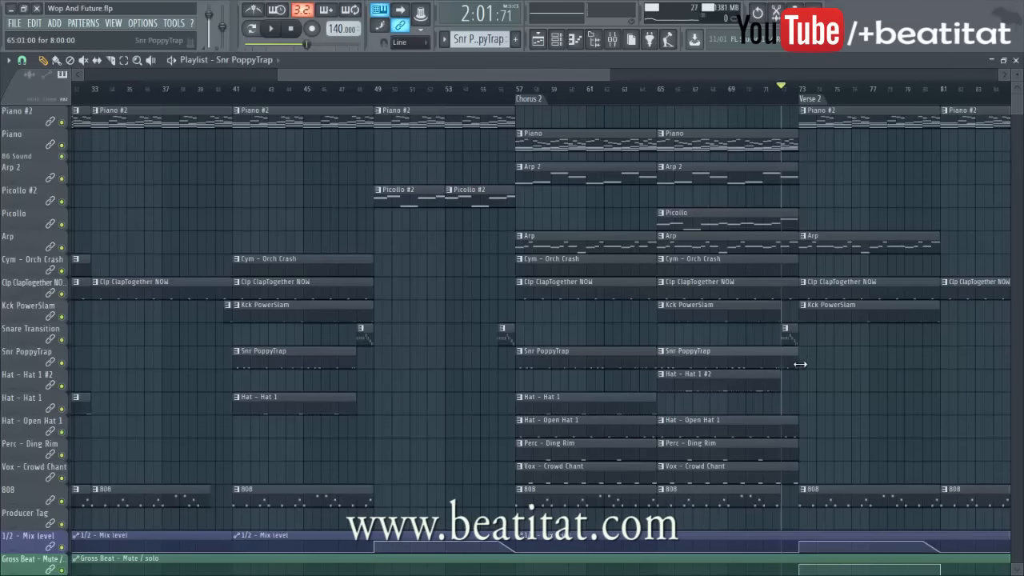
{"action": "left_click_drag", "start_coordinate": [793, 365], "coordinate": [777, 373]}
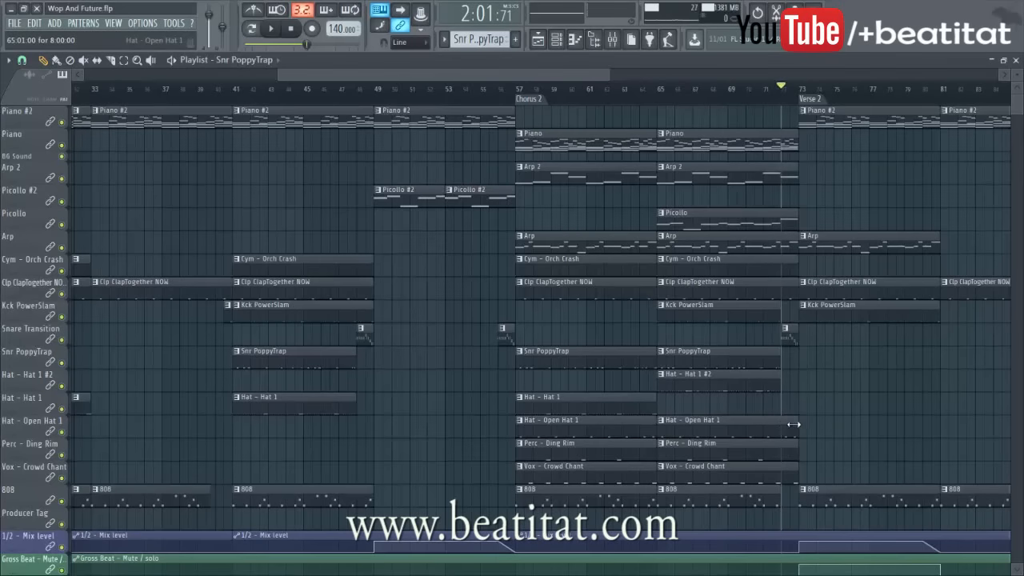
- Trim Chorus 2's second Vox - Crowd Chant and Hat - Open Hat 1 clips to end at bar 72, and play the transition from bar 71
{"action": "left_click_drag", "start_coordinate": [796, 479], "coordinate": [787, 483]}
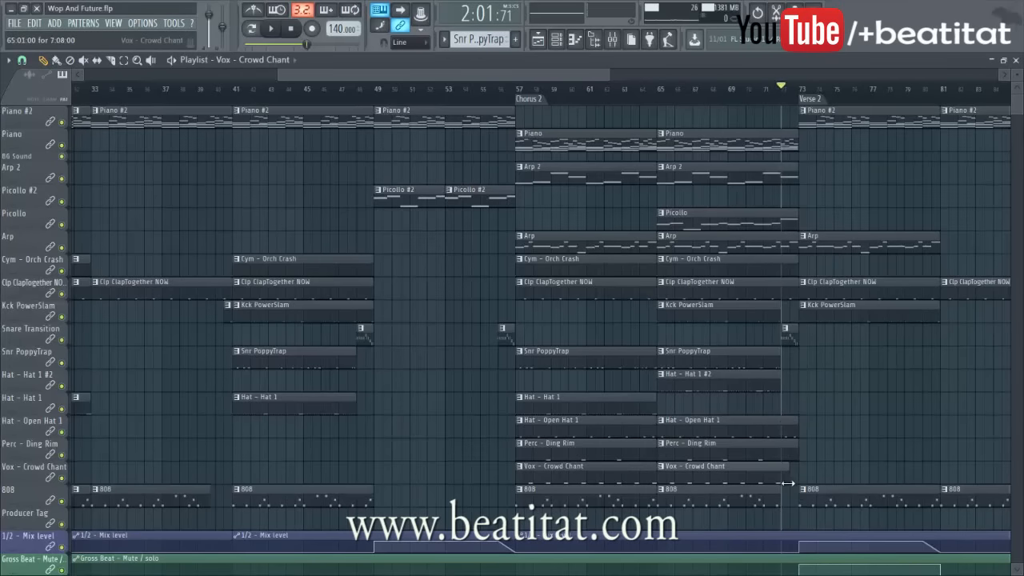
{"action": "left_click_drag", "start_coordinate": [799, 436], "coordinate": [781, 435]}
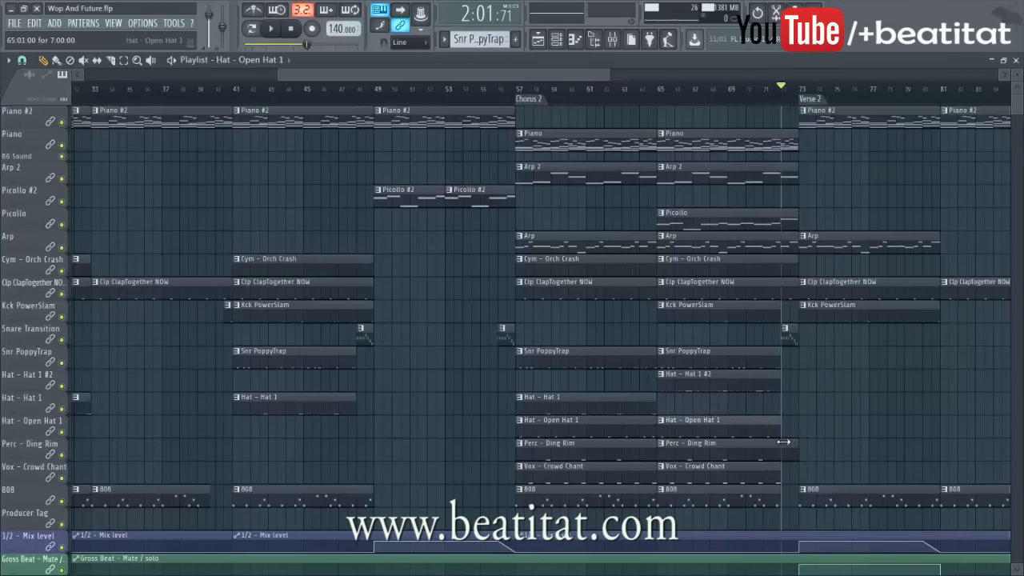
{"action": "left_click", "coordinate": [763, 99]}
{"action": "key", "text": "space"}
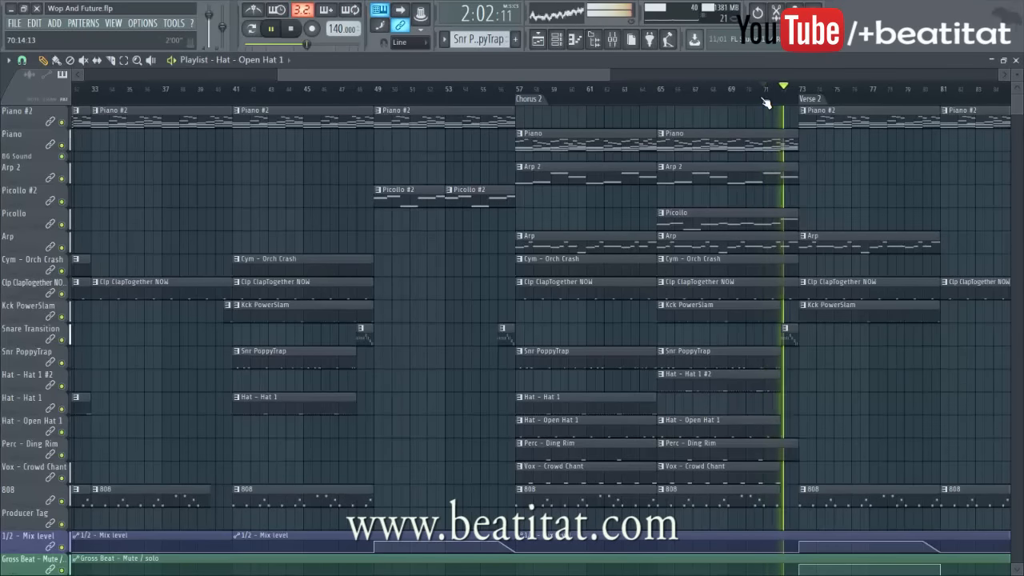
{"action": "left_click_drag", "start_coordinate": [557, 72], "coordinate": [112, 180]}
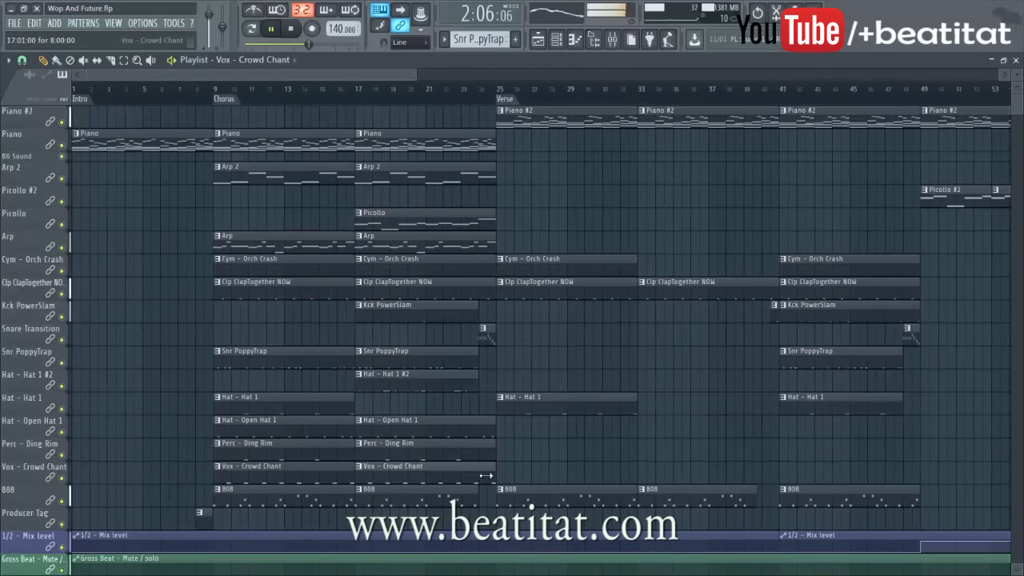
- Stop playback and trim the first Chorus's second Vox - Crowd Chant and Hat - Open Hat 1 clips to end at bar 24
{"action": "key", "text": "space"}
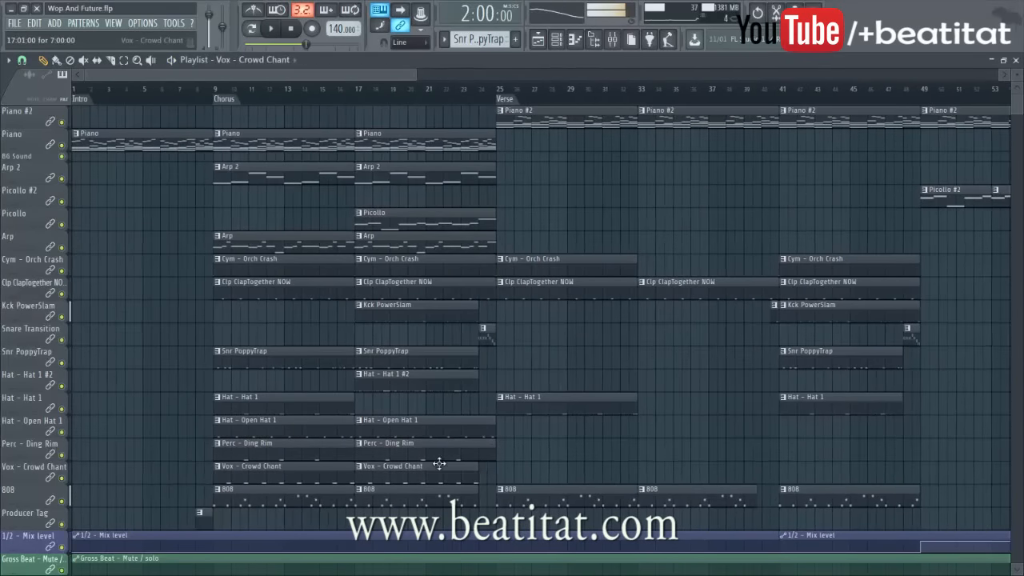
{"action": "left_click_drag", "start_coordinate": [487, 433], "coordinate": [478, 433]}
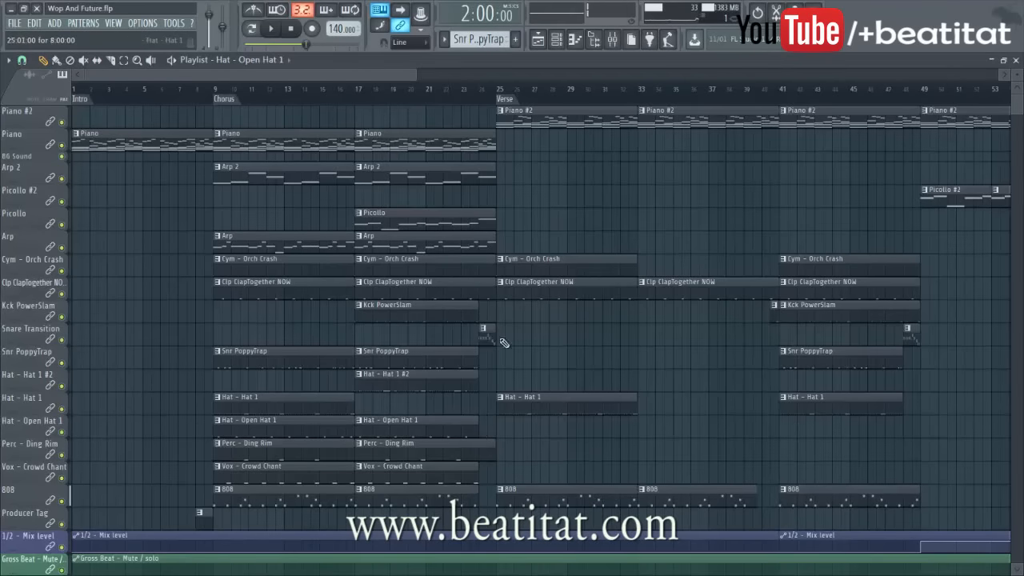
- Trim Chorus 3's second Vox - Crowd Chant and Hat - Open Hat 1 clips to end at bar 120
{"action": "left_click_drag", "start_coordinate": [413, 74], "coordinate": [863, 56]}
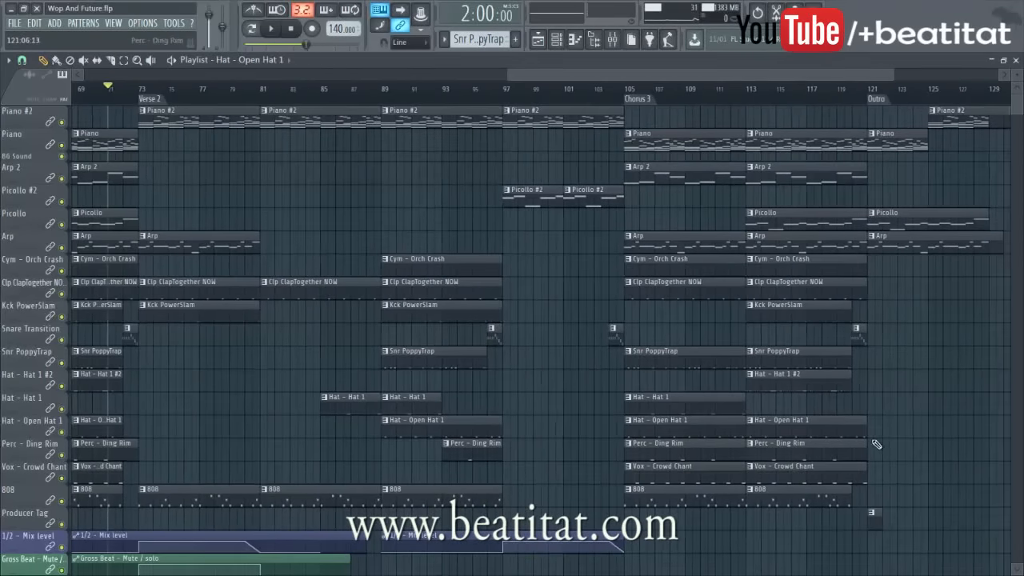
{"action": "left_click_drag", "start_coordinate": [867, 475], "coordinate": [851, 477]}
{"action": "left_click", "coordinate": [864, 434]}
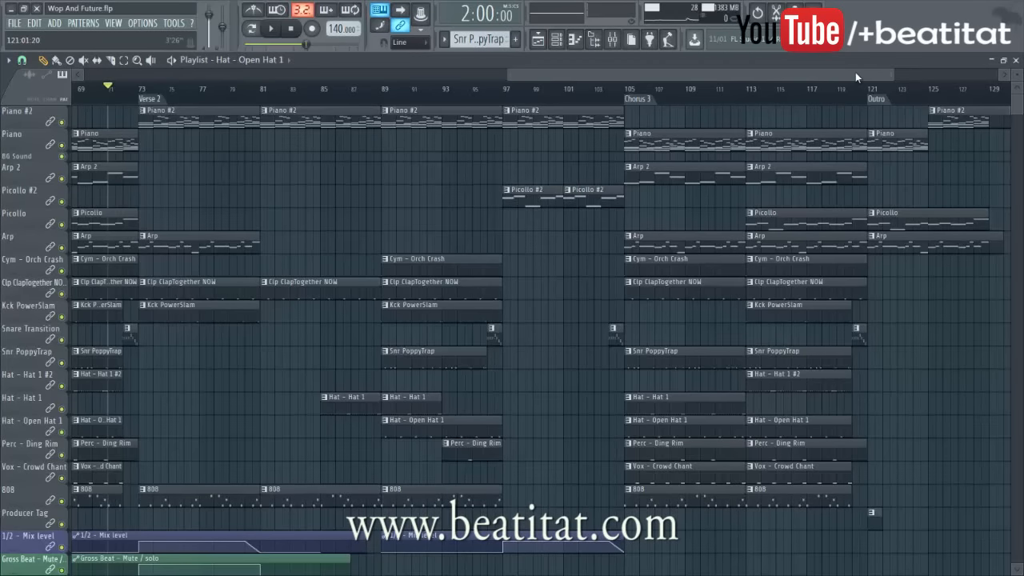
- Review the arrangement back to the Intro and fit all sections through the Outro in the playlist
{"action": "left_click_drag", "start_coordinate": [514, 74], "coordinate": [195, 133]}
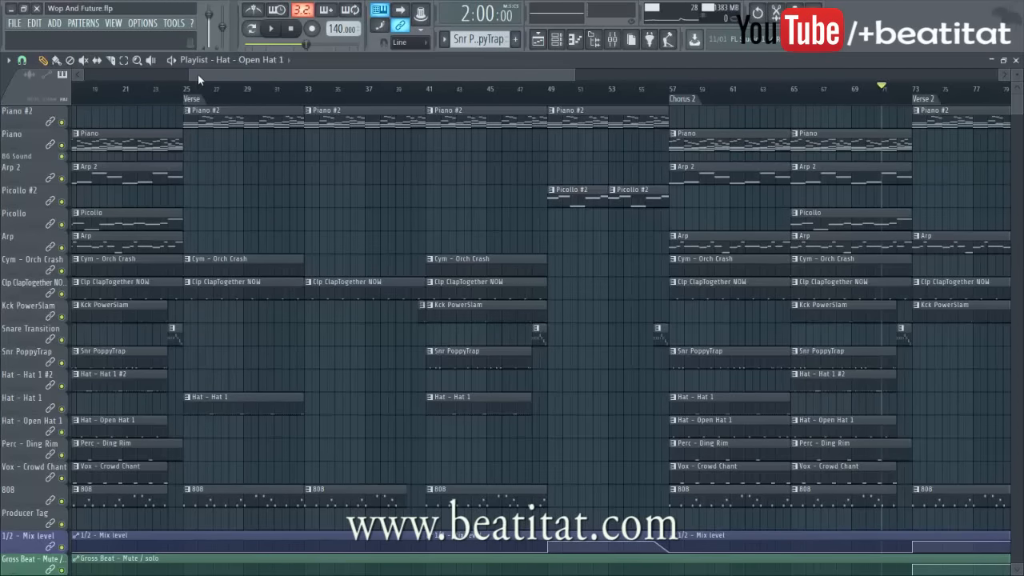
{"action": "left_click_drag", "start_coordinate": [190, 80], "coordinate": [82, 77]}
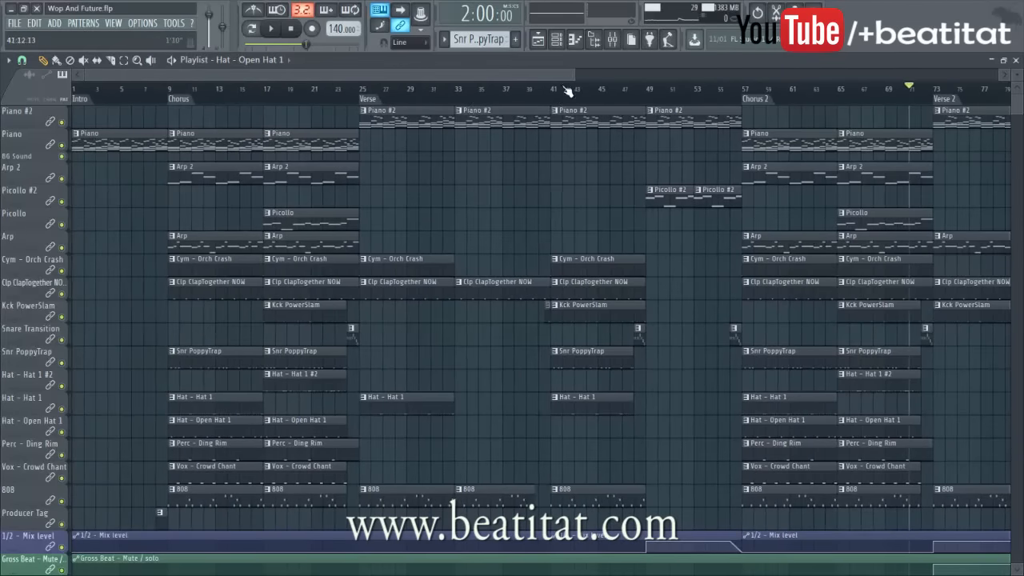
{"action": "left_click_drag", "start_coordinate": [569, 78], "coordinate": [1019, 113]}
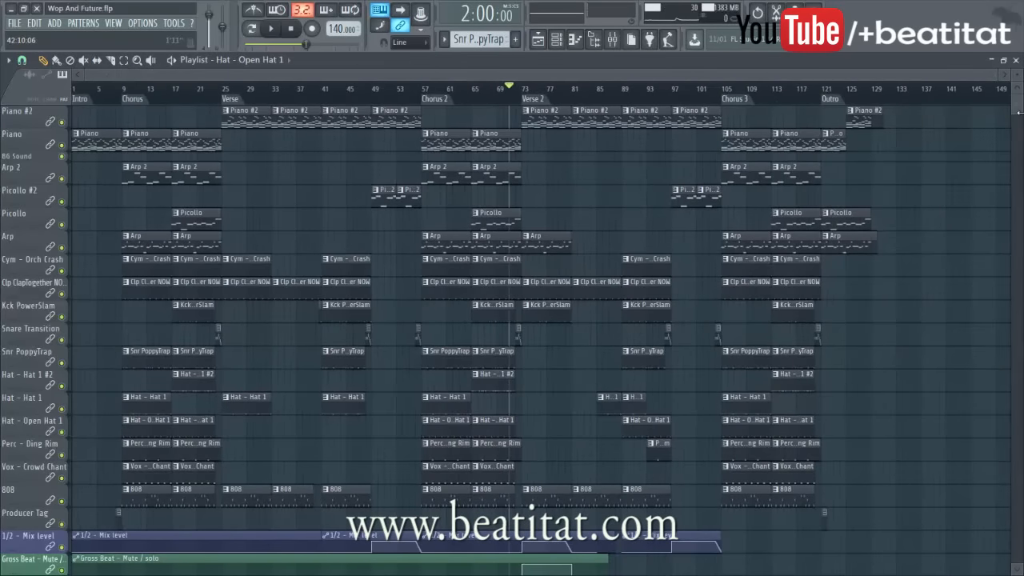